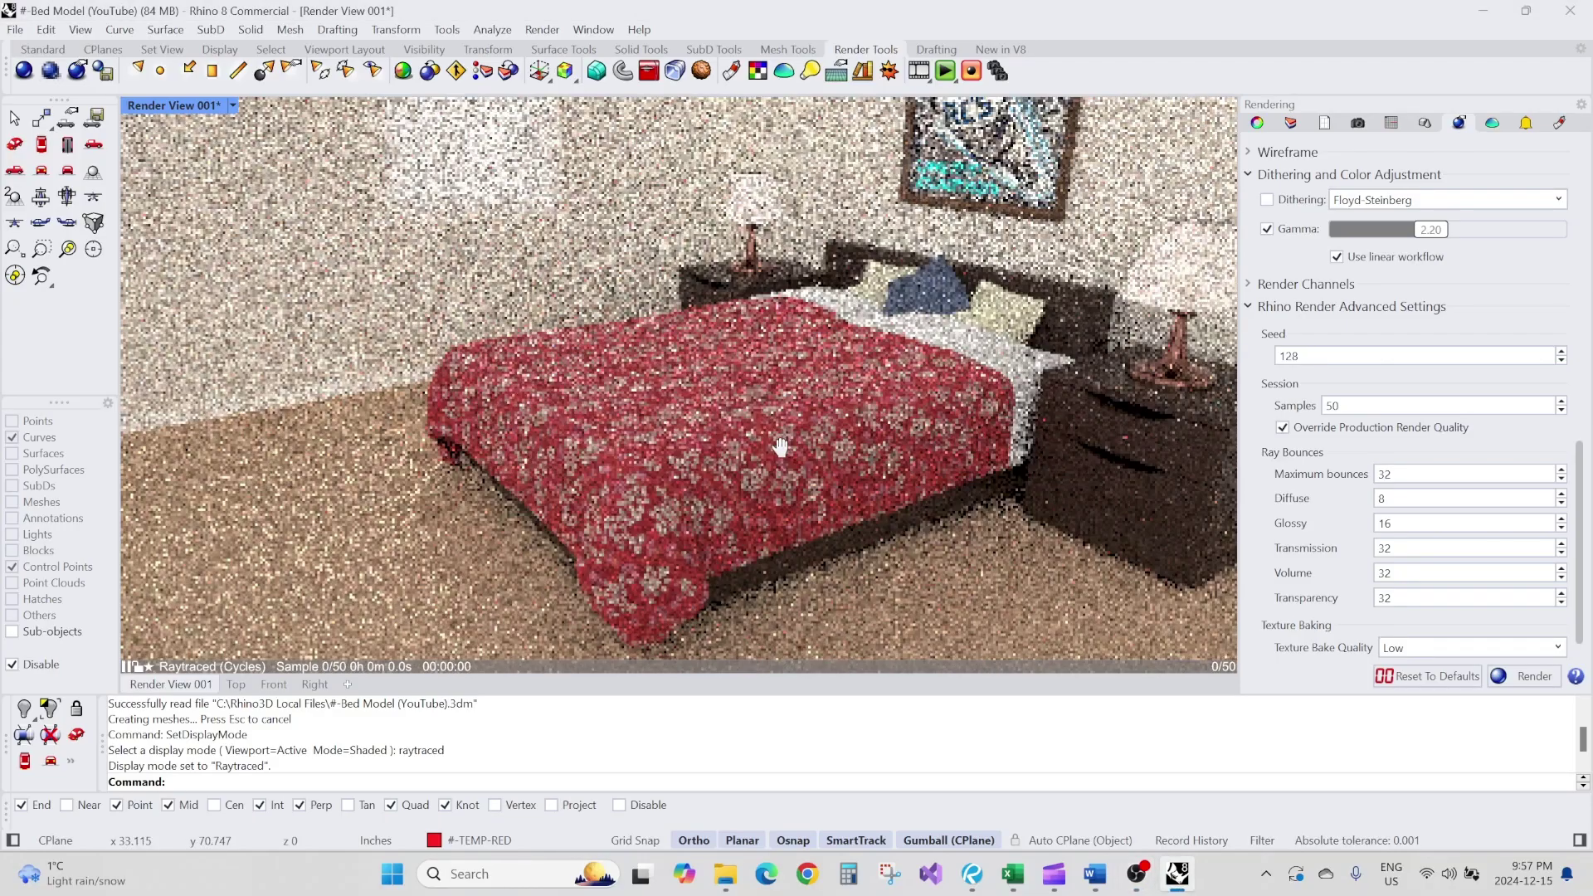
Examine the raytraced bedroom scene from several angles, including the floral bedspread, pillows, nightstand and carpet.
{"action": "right_click_drag", "start_coordinate": [781, 448], "coordinate": [615, 449], "text": "shift"}
{"action": "scroll", "coordinate": [796, 391], "scroll_direction": "up", "scroll_amount": 3}
{"action": "scroll", "coordinate": [797, 392], "scroll_direction": "up", "scroll_amount": 1}
{"action": "right_click_drag", "start_coordinate": [797, 391], "coordinate": [791, 284]}
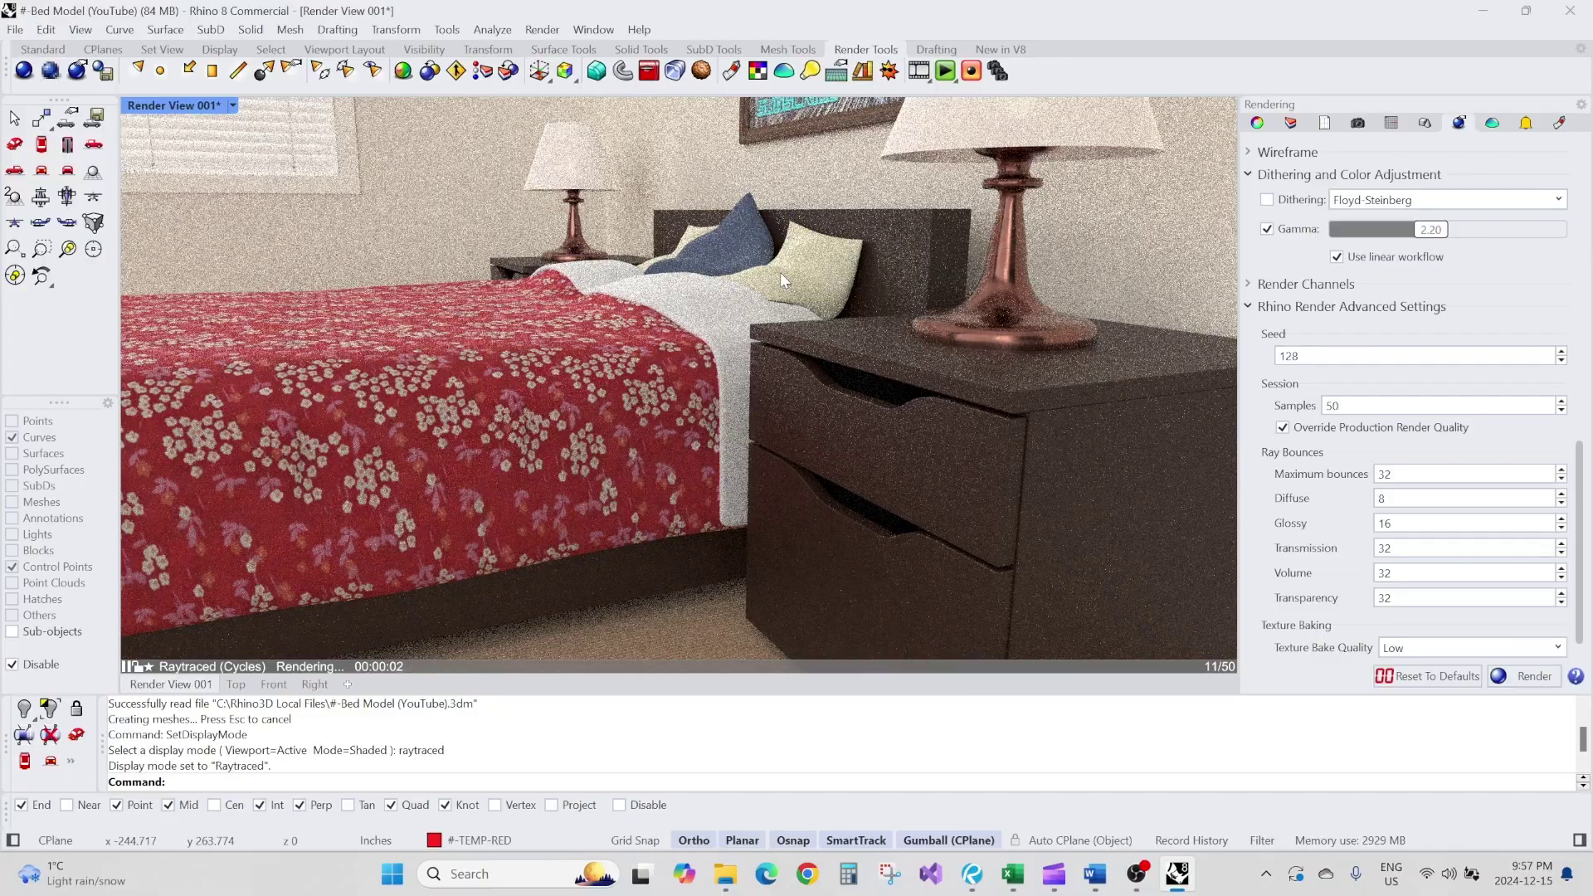
{"action": "right_click_drag", "start_coordinate": [778, 272], "coordinate": [754, 327]}
{"action": "right_click_drag", "start_coordinate": [720, 257], "coordinate": [759, 322], "text": "shift"}
{"action": "scroll", "coordinate": [759, 322], "scroll_direction": "up", "scroll_amount": 3}
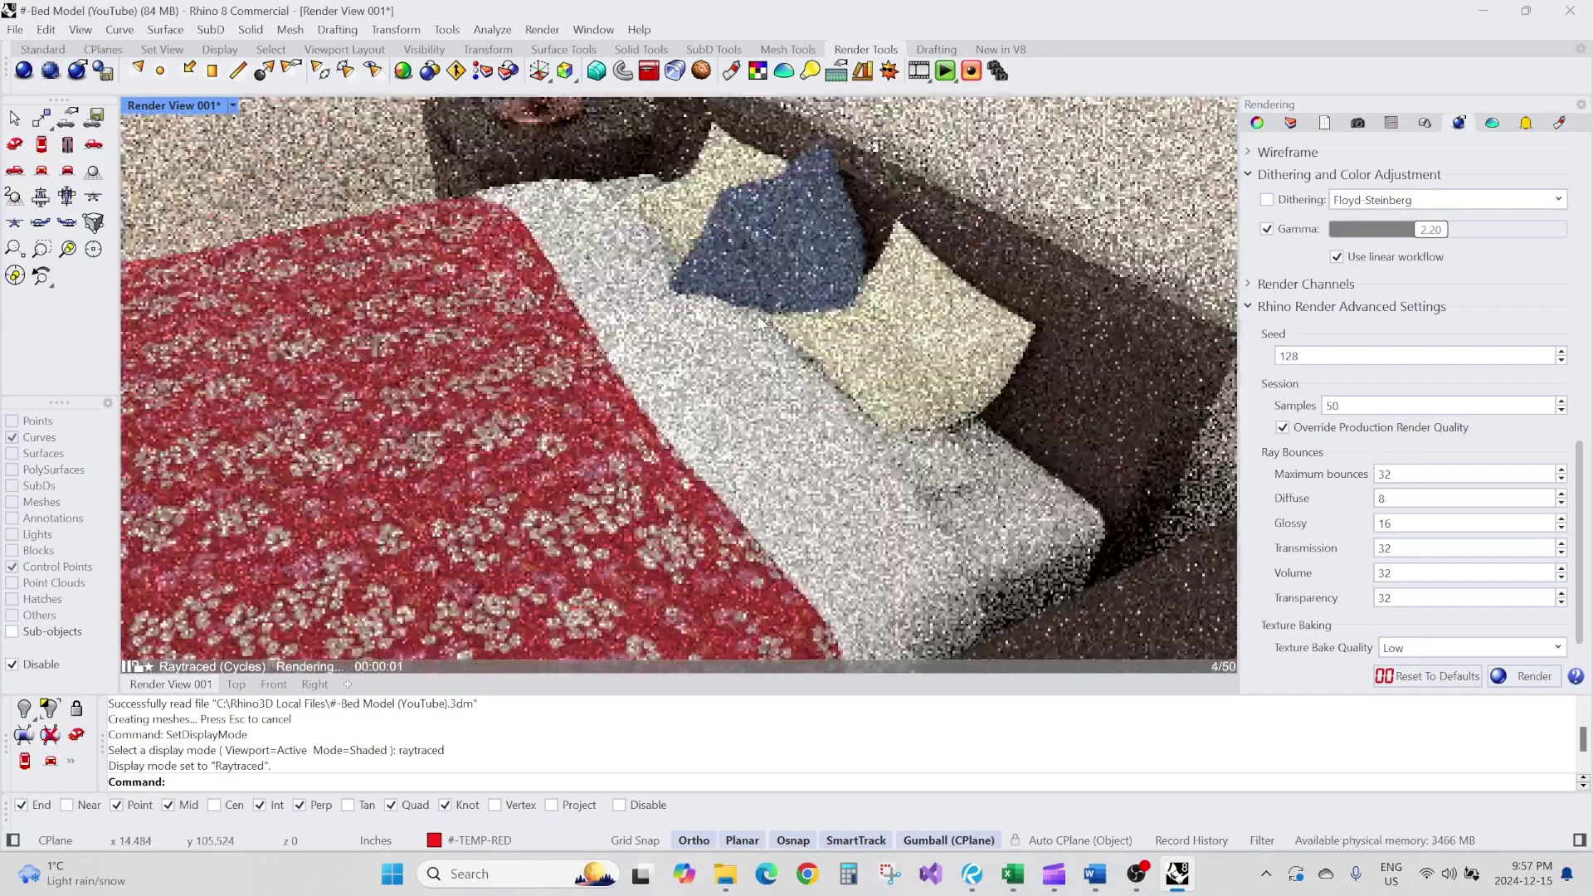
{"action": "scroll", "coordinate": [759, 322], "scroll_direction": "up", "scroll_amount": 4}
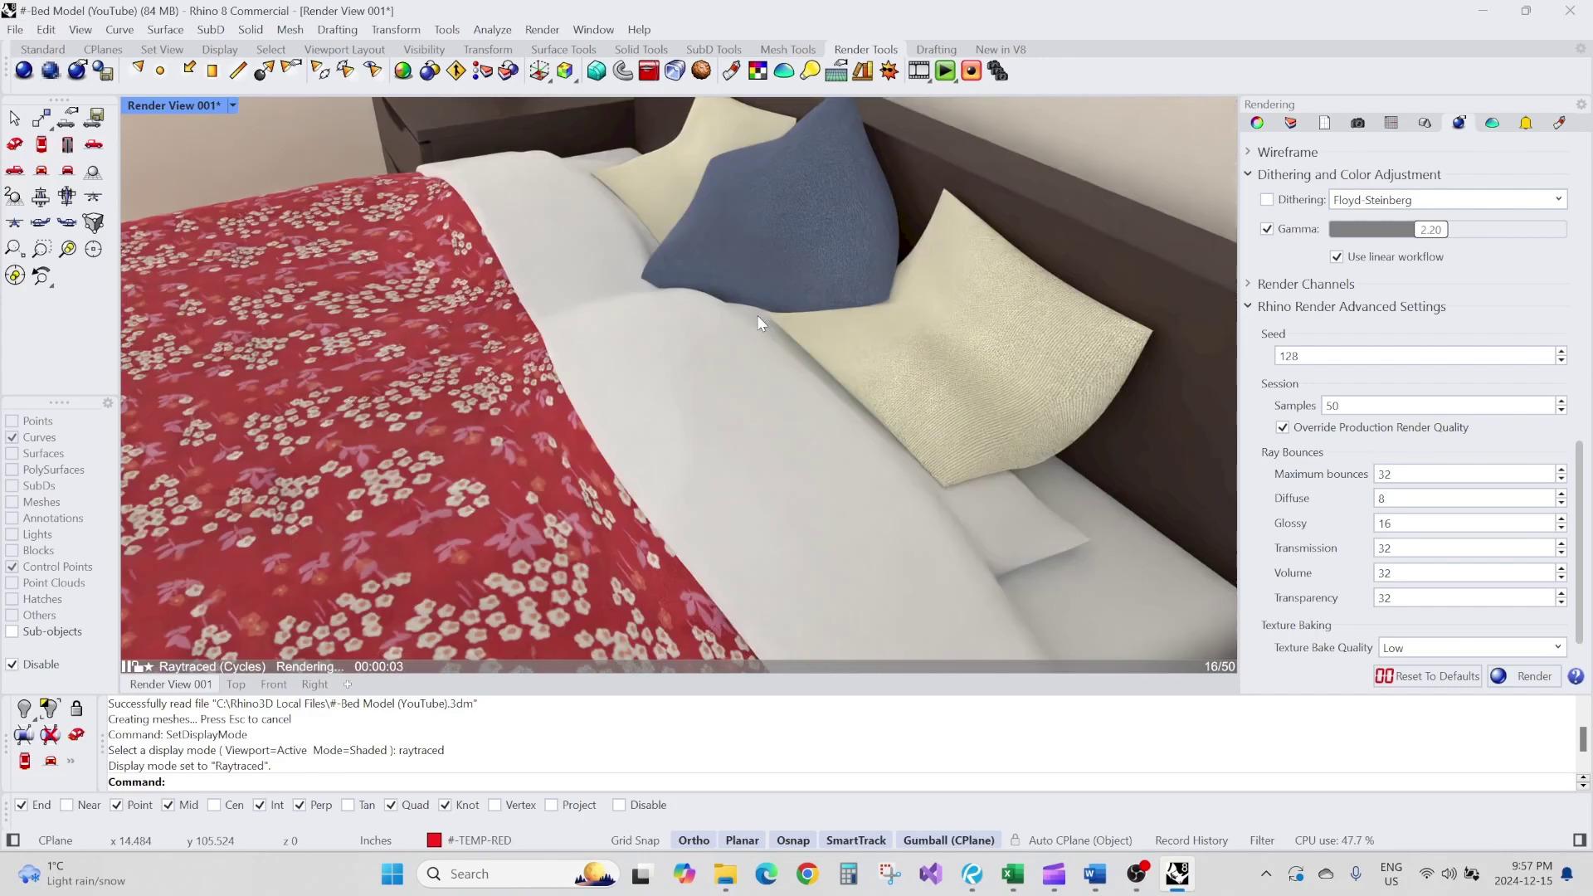
{"action": "right_click_drag", "start_coordinate": [783, 378], "coordinate": [912, 382]}
{"action": "right_click_drag", "start_coordinate": [398, 365], "coordinate": [763, 235], "text": "shift"}
{"action": "scroll", "coordinate": [578, 402], "scroll_direction": "down", "scroll_amount": 7}
{"action": "scroll", "coordinate": [761, 230], "scroll_direction": "down", "scroll_amount": 6}
{"action": "right_click_drag", "start_coordinate": [736, 300], "coordinate": [735, 276]}
{"action": "scroll", "coordinate": [737, 230], "scroll_direction": "up", "scroll_amount": 2}
{"action": "scroll", "coordinate": [738, 229], "scroll_direction": "up", "scroll_amount": 5}
{"action": "scroll", "coordinate": [735, 276], "scroll_direction": "down", "scroll_amount": 5}
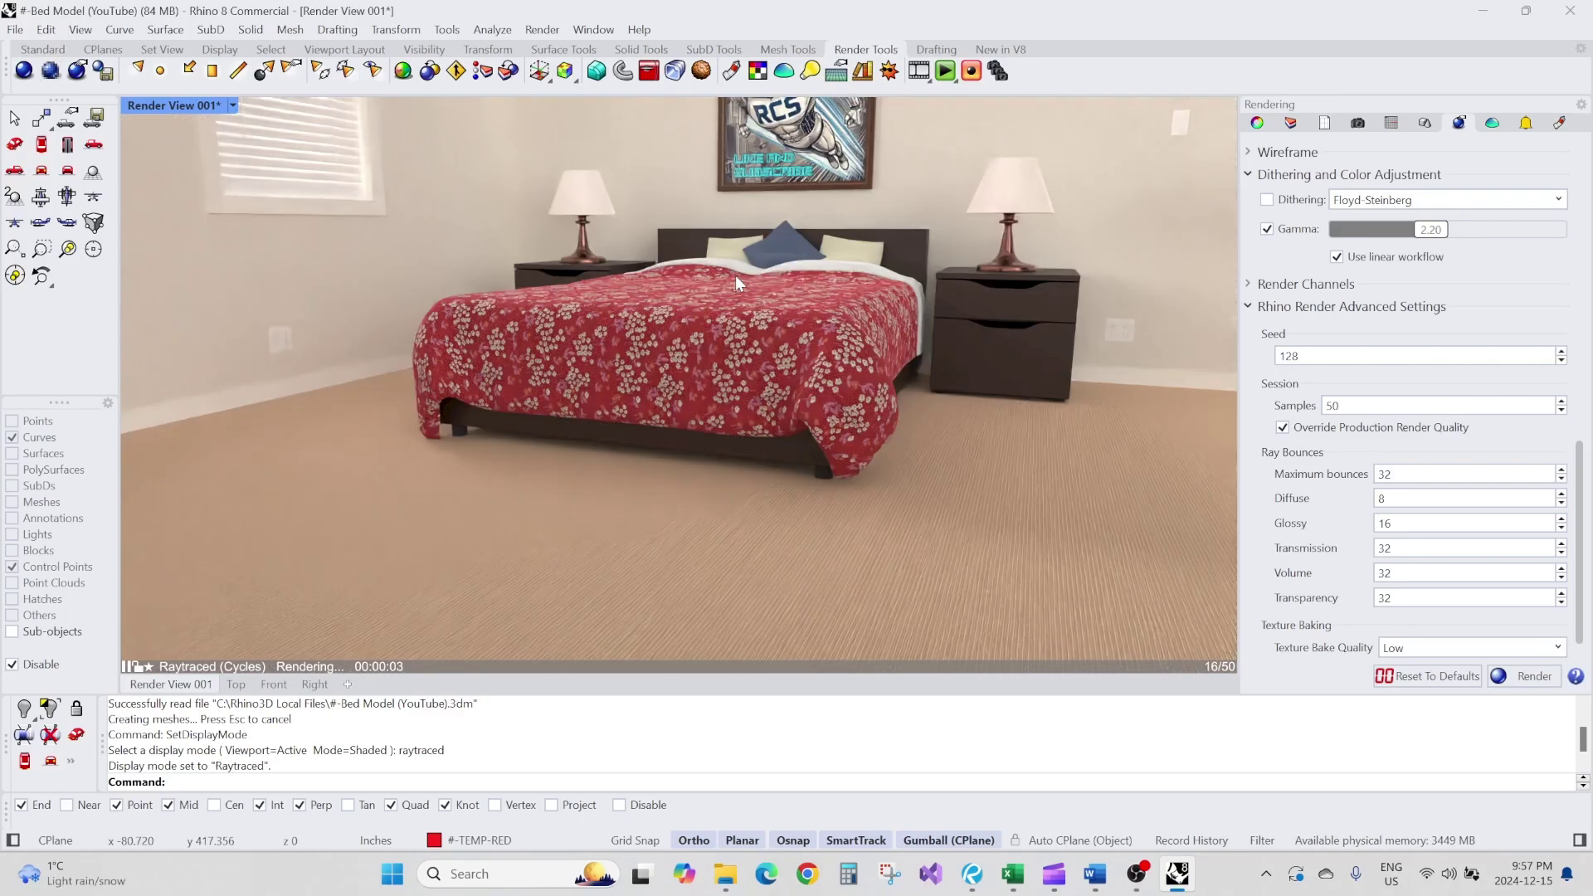
{"action": "right_click_drag", "start_coordinate": [723, 282], "coordinate": [726, 272]}
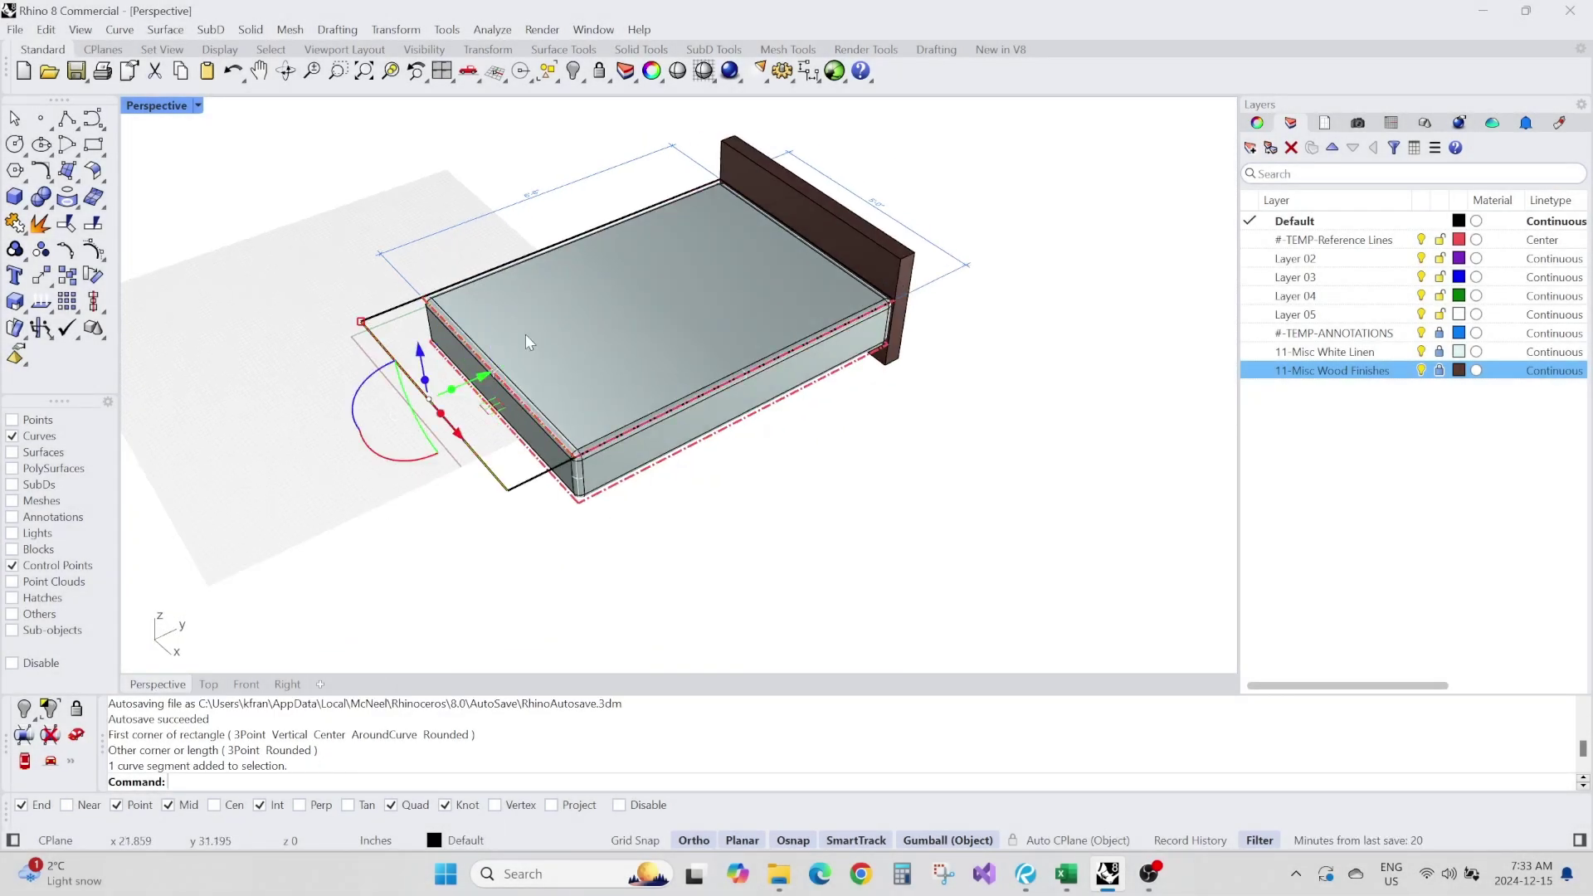
Stretch the rectangle's side segments outward so its outline overhangs the mattress sides.
{"action": "right_click_drag", "start_coordinate": [484, 396], "coordinate": [735, 316]}
{"action": "right_click_drag", "start_coordinate": [879, 373], "coordinate": [672, 514]}
{"action": "scroll", "coordinate": [772, 506], "scroll_direction": "down", "scroll_amount": 4}
{"action": "left_click", "coordinate": [861, 357], "text": "ctrl+shift"}
{"action": "right_click_drag", "start_coordinate": [717, 350], "coordinate": [661, 523]}
Create a planar surface from the overhanging rectangle and delete the source curve.
{"action": "type", "text": "ps"}
{"action": "key", "text": "Return"}
{"action": "left_click", "coordinate": [632, 516]}
{"action": "key", "text": "Return"}
{"action": "left_click", "coordinate": [622, 519]}
{"action": "type", "text": "e"}
{"action": "key", "text": "Return"}
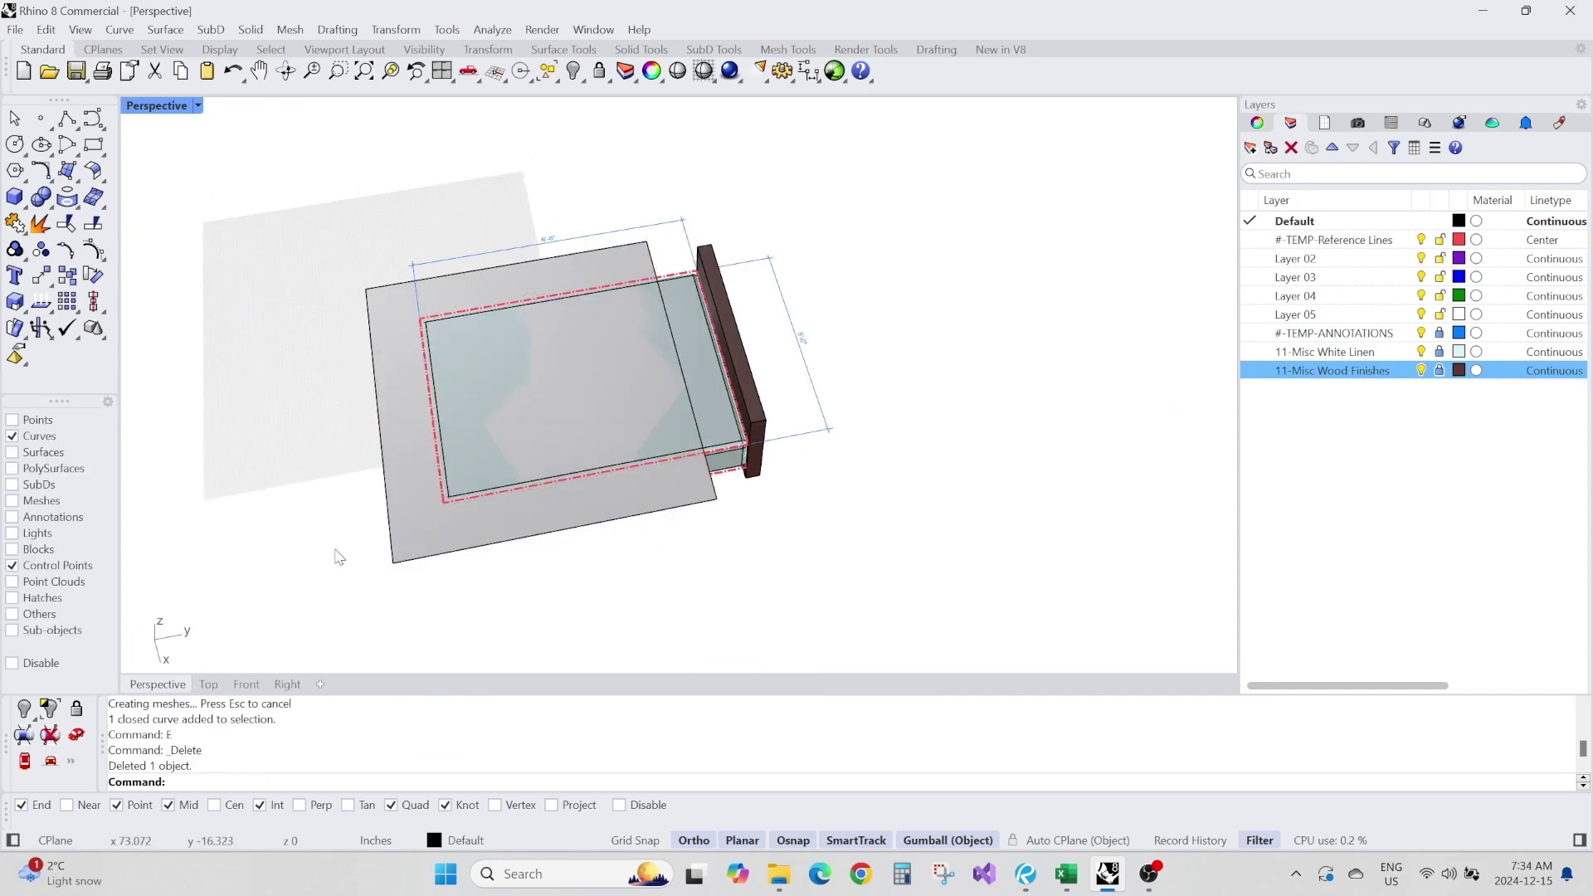
Rebuild the planar surface with 7 points in U and V at degree 3, deleting the input.
{"action": "type", "text": "SEF"}
{"action": "key", "text": "Return"}
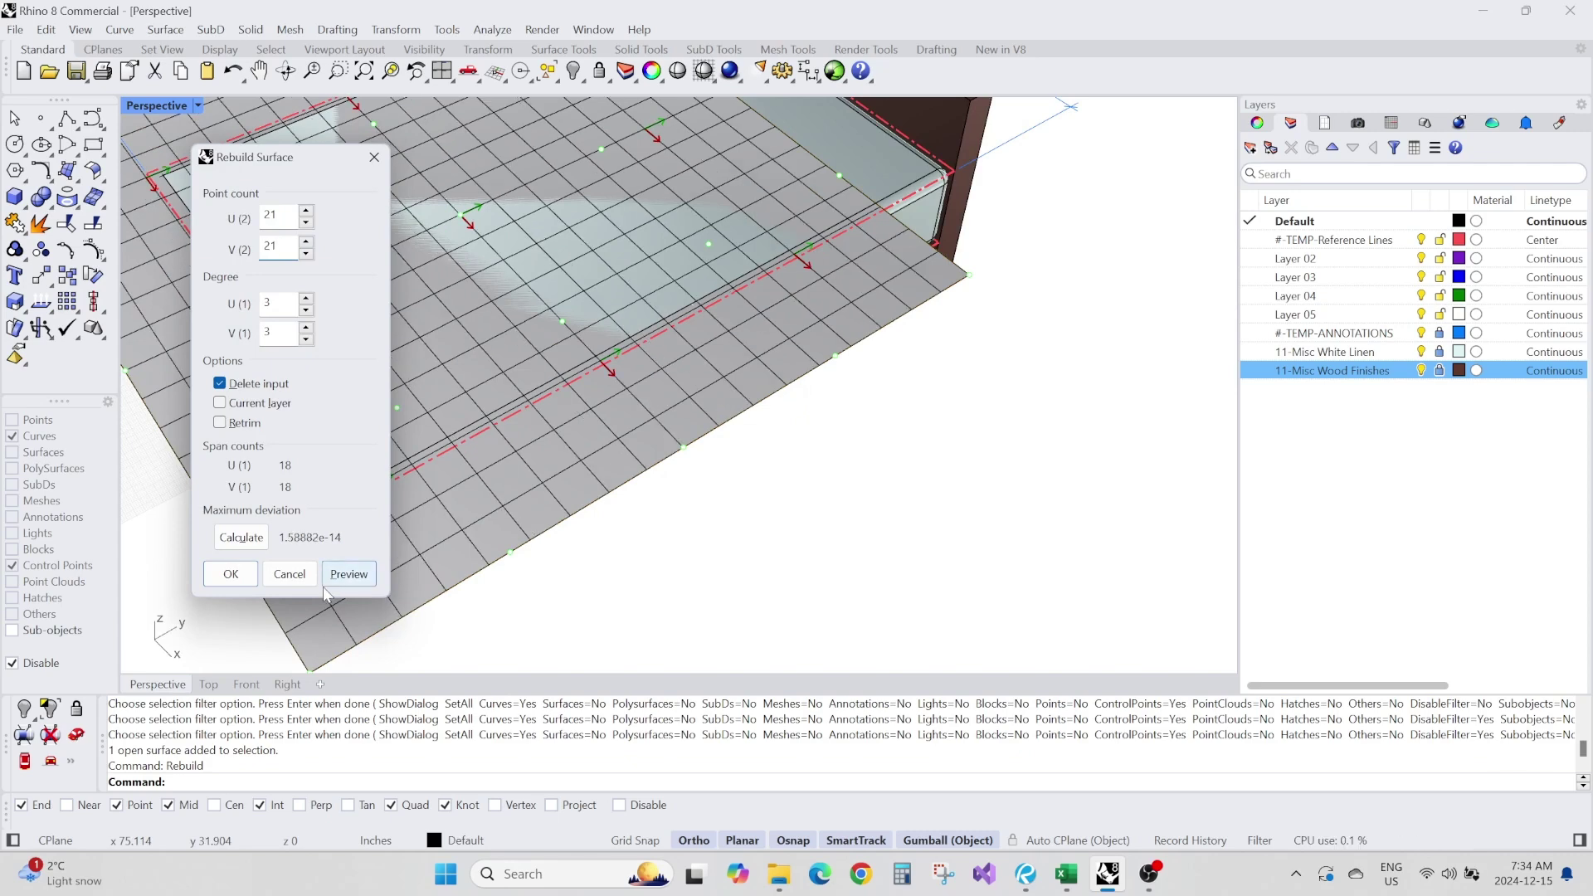
{"action": "left_click", "coordinate": [300, 577]}
{"action": "left_click", "coordinate": [382, 533]}
{"action": "key", "text": "Return"}
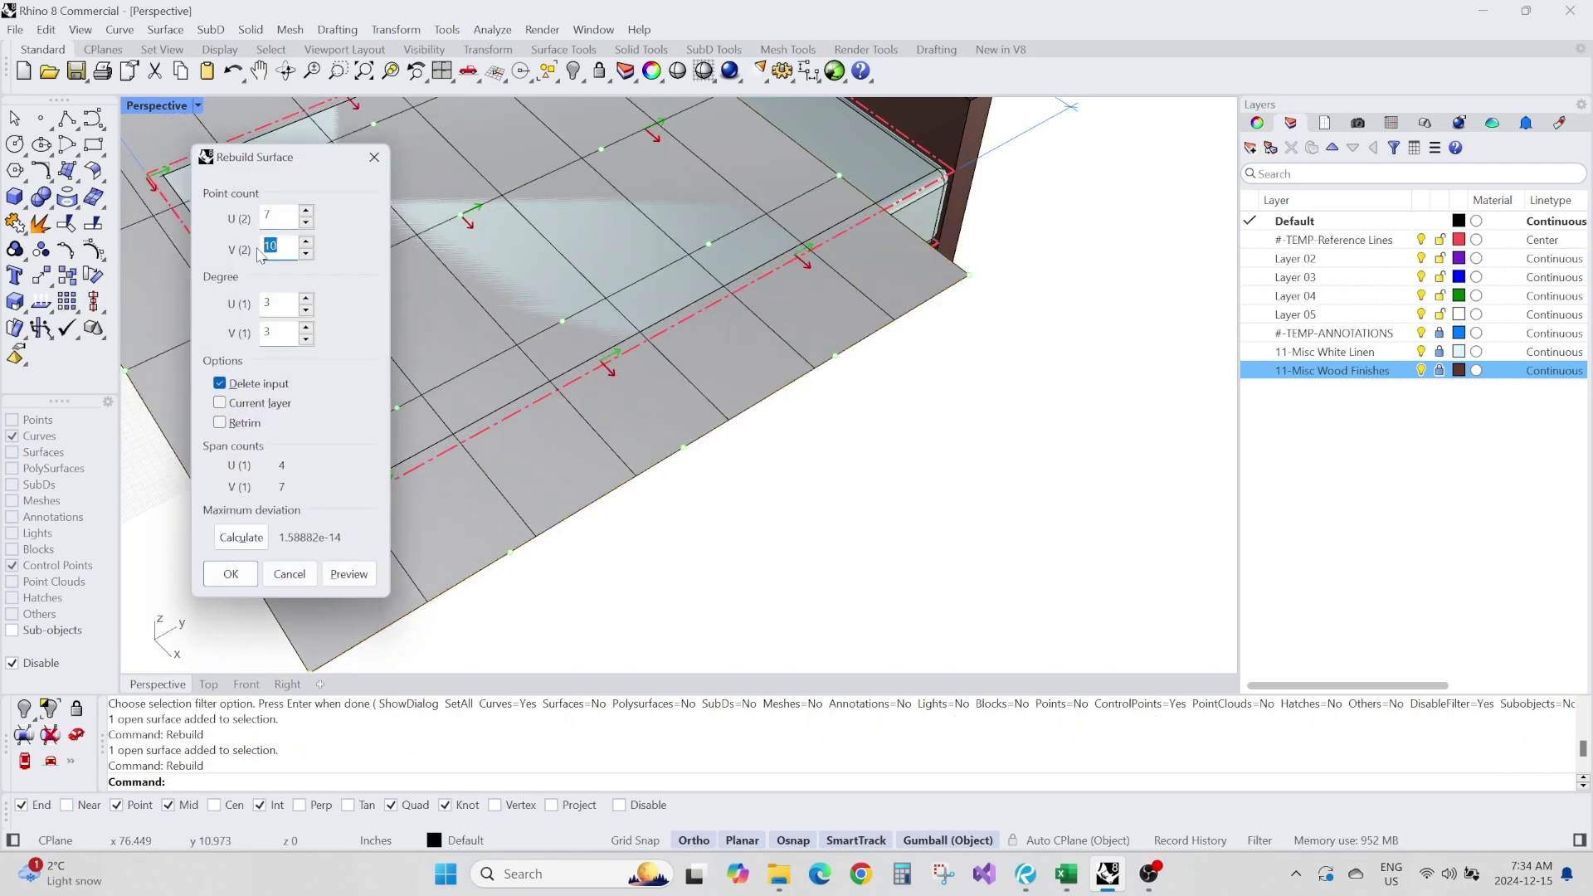
{"action": "left_click", "coordinate": [230, 573]}
Restrict selection to control points, select a block near the foot of the bed and shift it slightly.
{"action": "scroll", "coordinate": [600, 442], "scroll_direction": "down", "scroll_amount": 4}
{"action": "type", "text": "SEF"}
{"action": "key", "text": "Return"}
{"action": "right_click_drag", "start_coordinate": [655, 372], "coordinate": [564, 414]}
{"action": "scroll", "coordinate": [571, 468], "scroll_direction": "down", "scroll_amount": 3}
{"action": "left_click_drag", "start_coordinate": [374, 288], "coordinate": [656, 448]}
{"action": "scroll", "coordinate": [496, 443], "scroll_direction": "up", "scroll_amount": 4}
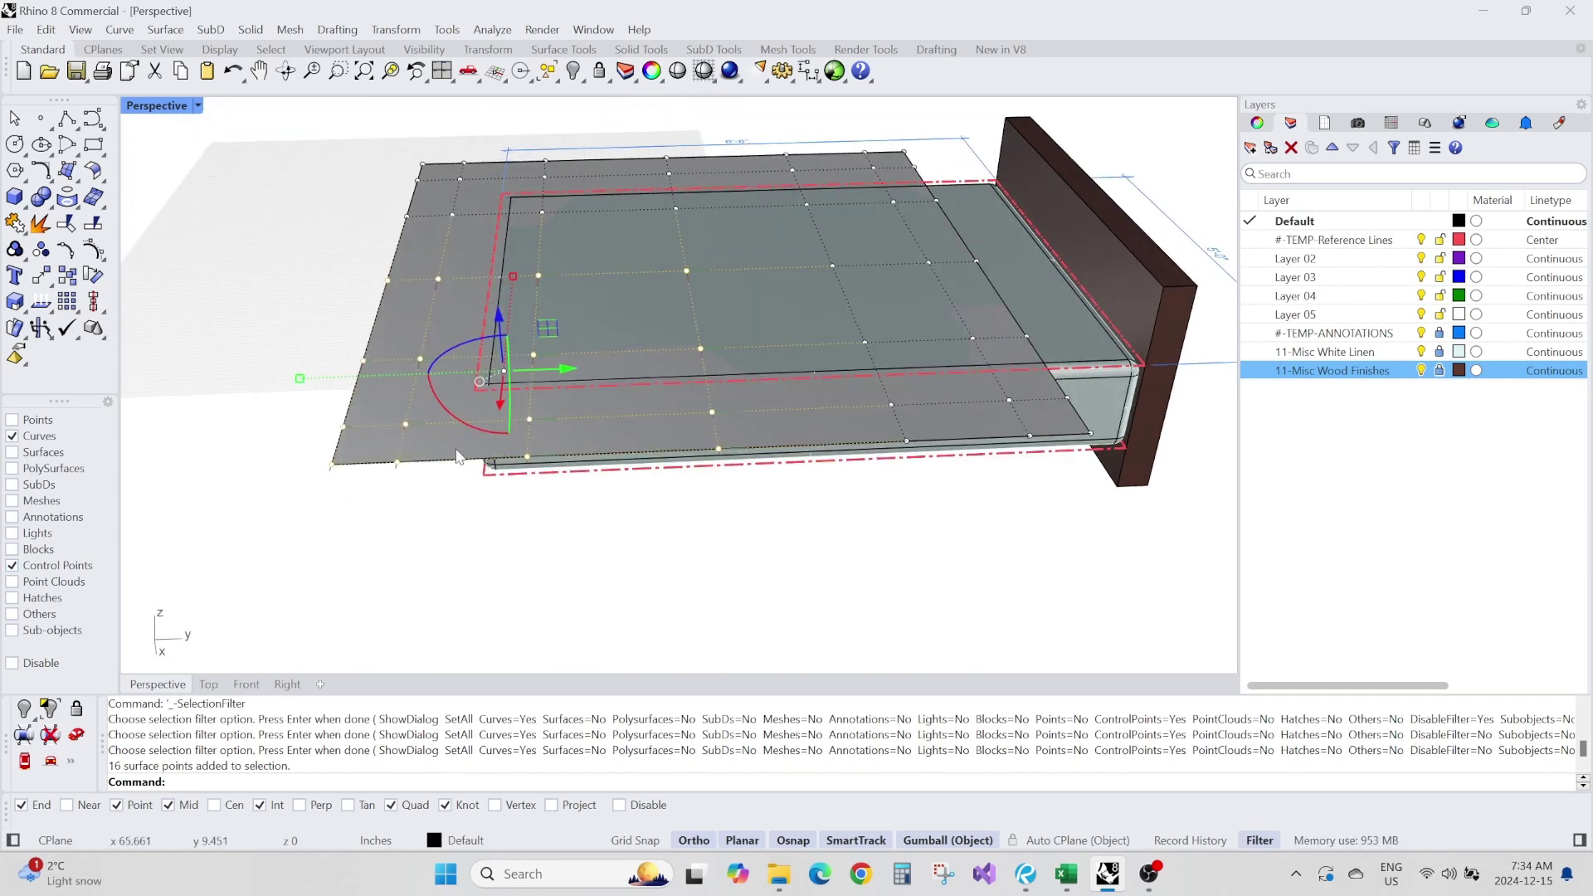
{"action": "left_click_drag", "start_coordinate": [392, 379], "coordinate": [392, 382]}
{"action": "key", "text": "Escape"}
Select a group of control points along the opposite side of the sheet surface.
{"action": "scroll", "coordinate": [734, 430], "scroll_direction": "up", "scroll_amount": 3}
{"action": "right_click_drag", "start_coordinate": [733, 430], "coordinate": [451, 415]}
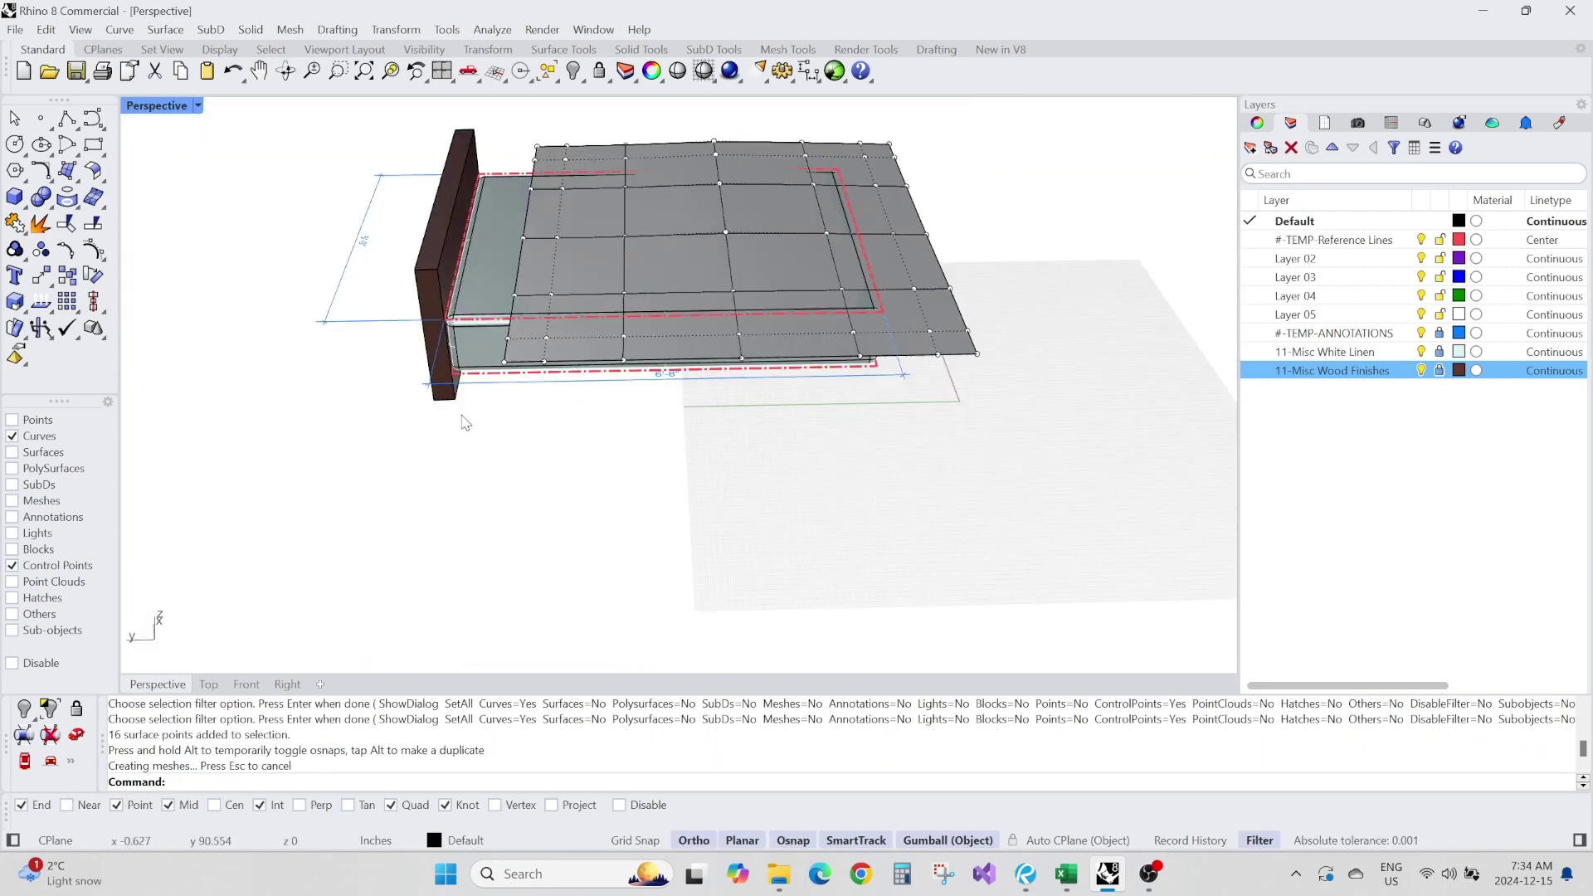
{"action": "scroll", "coordinate": [452, 416], "scroll_direction": "up", "scroll_amount": 2}
{"action": "left_click_drag", "start_coordinate": [452, 415], "coordinate": [749, 249]}
{"action": "right_click_drag", "start_coordinate": [639, 398], "coordinate": [635, 336]}
{"action": "scroll", "coordinate": [636, 336], "scroll_direction": "up", "scroll_amount": 3}
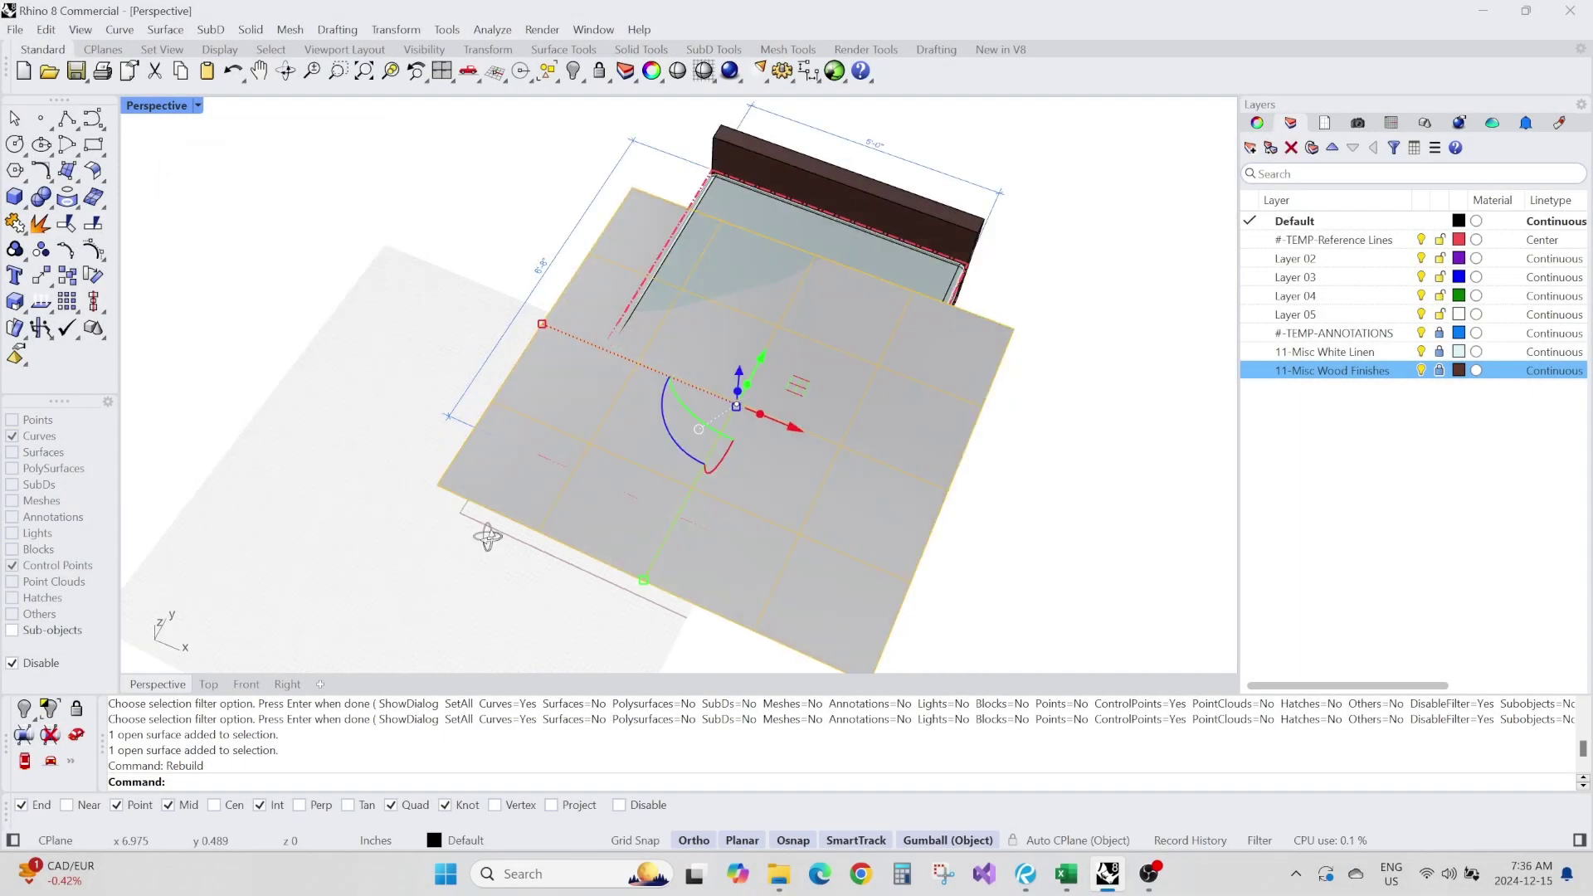
Rotate alternate control points along one side overhang of the rebuilt surface to start a gentle ripple.
{"action": "right_click_drag", "start_coordinate": [486, 535], "coordinate": [564, 534]}
{"action": "scroll", "coordinate": [738, 496], "scroll_direction": "up", "scroll_amount": 4}
{"action": "right_click_drag", "start_coordinate": [738, 496], "coordinate": [734, 458]}
{"action": "left_click_drag", "start_coordinate": [639, 426], "coordinate": [645, 430]}
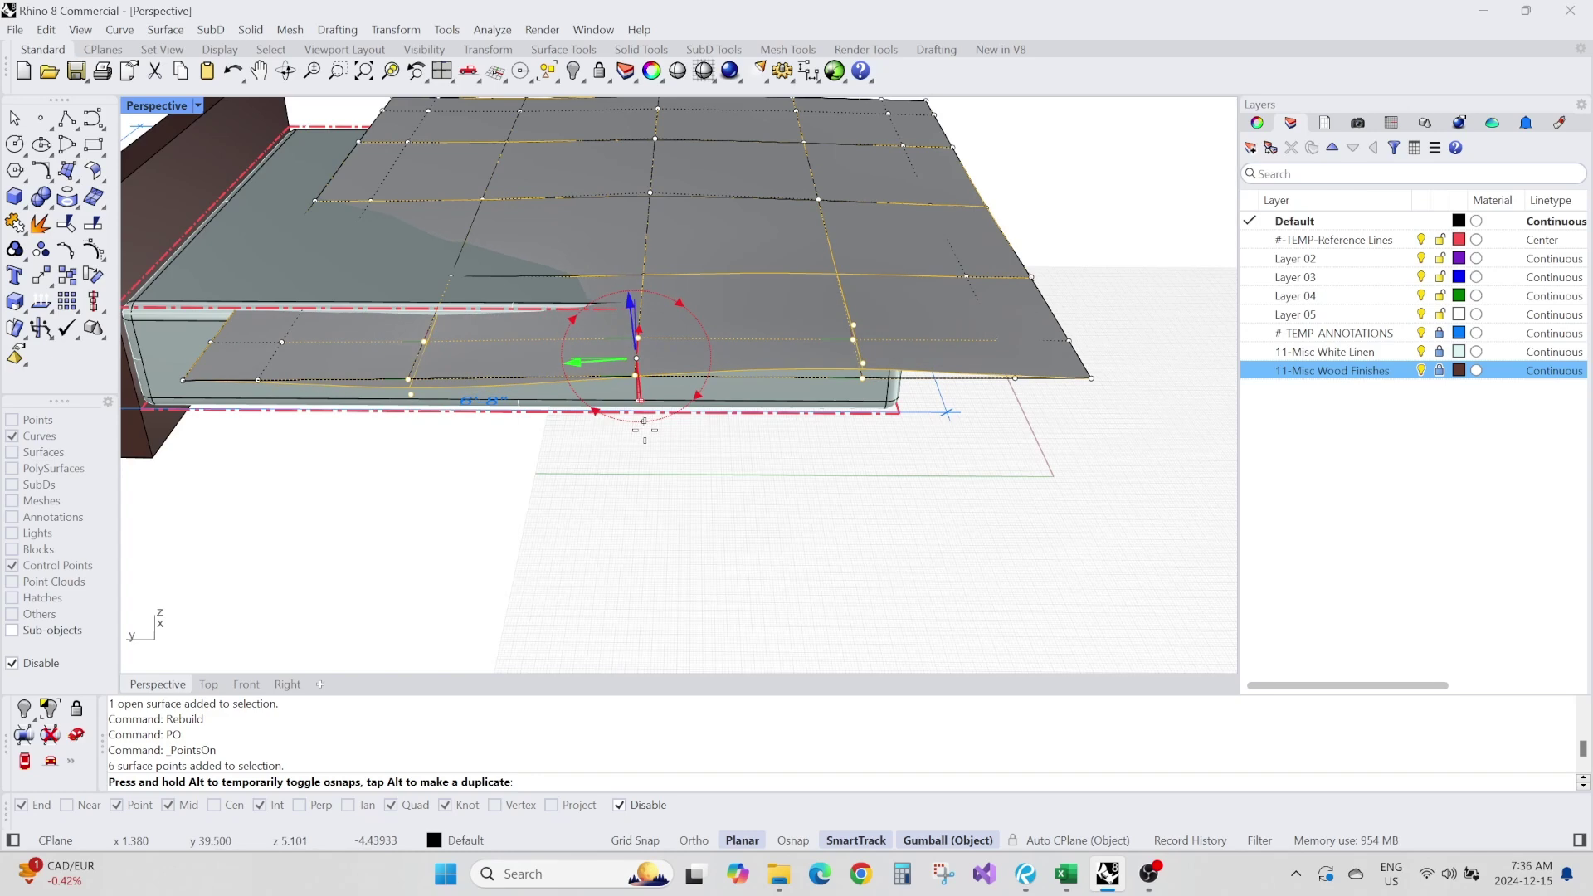
Select control points along the opposite side overhang and rotate them slightly to ripple that edge.
{"action": "right_click_drag", "start_coordinate": [642, 497], "coordinate": [509, 503]}
{"action": "scroll", "coordinate": [509, 503], "scroll_direction": "down", "scroll_amount": 2}
{"action": "left_click_drag", "start_coordinate": [253, 526], "coordinate": [532, 383]}
{"action": "right_click_drag", "start_coordinate": [532, 382], "coordinate": [423, 336]}
{"action": "scroll", "coordinate": [414, 332], "scroll_direction": "up", "scroll_amount": 3}
{"action": "left_click_drag", "start_coordinate": [410, 349], "coordinate": [412, 350]}
Select control points across the foot overhang and adjust them slightly to ripple the foot edge.
{"action": "right_click_drag", "start_coordinate": [412, 471], "coordinate": [274, 506]}
{"action": "scroll", "coordinate": [332, 514], "scroll_direction": "down", "scroll_amount": 3}
{"action": "left_click_drag", "start_coordinate": [539, 564], "coordinate": [780, 493]}
{"action": "scroll", "coordinate": [672, 556], "scroll_direction": "up", "scroll_amount": 2}
{"action": "right_click_drag", "start_coordinate": [655, 573], "coordinate": [693, 551]}
{"action": "left_click_drag", "start_coordinate": [687, 585], "coordinate": [940, 473]}
{"action": "right_click_drag", "start_coordinate": [817, 560], "coordinate": [747, 598]}
{"action": "key", "text": "Escape"}
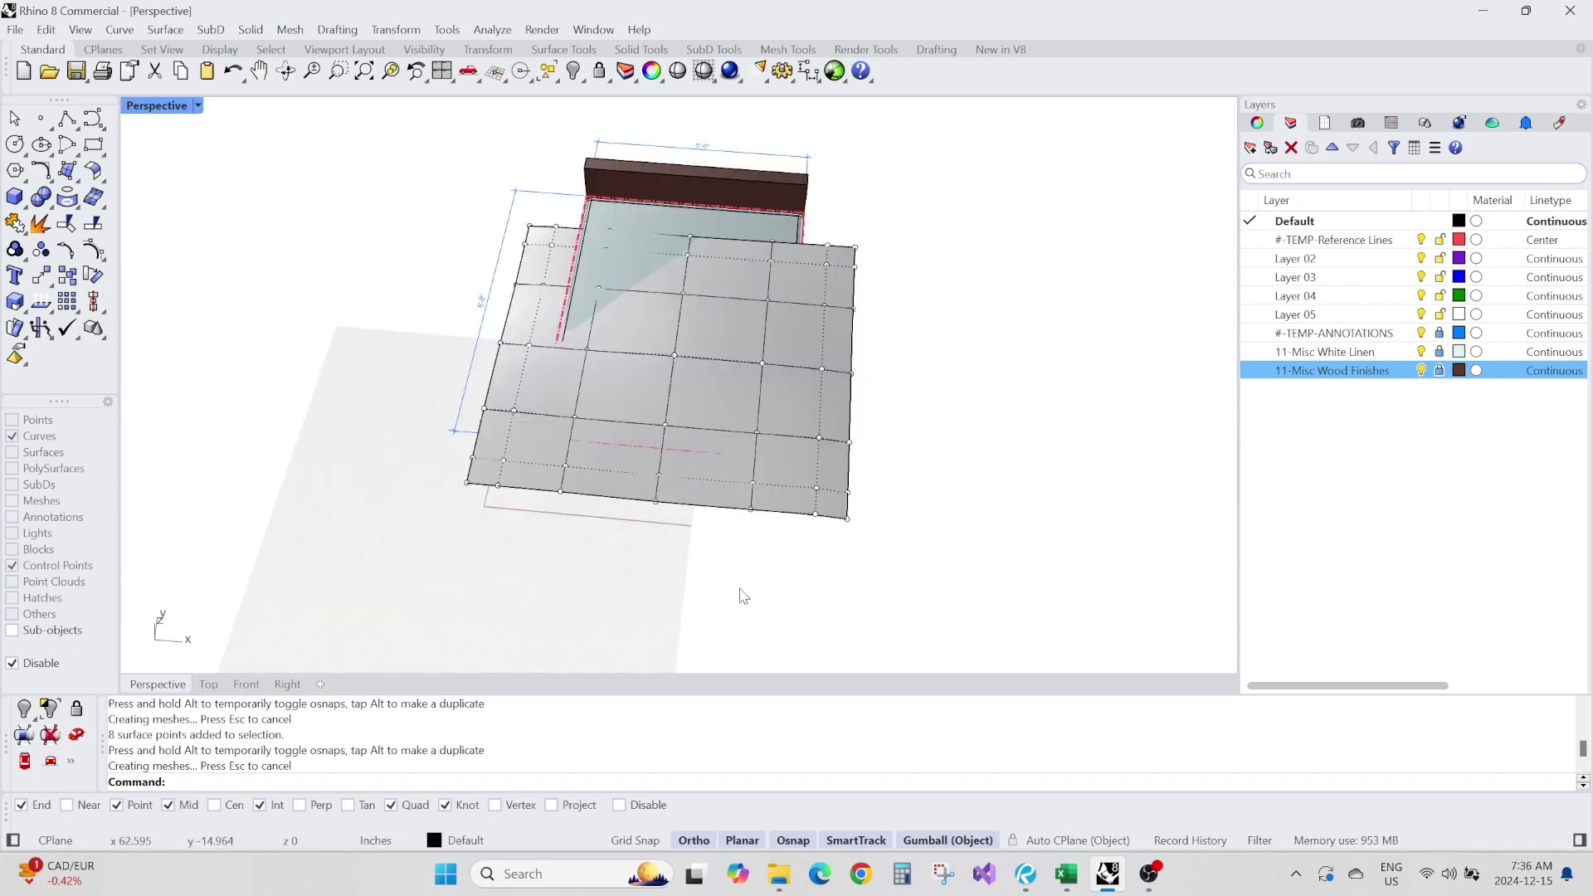
Rebuild the rippled surface with 21 points in both U and V at degree 3.
{"action": "scroll", "coordinate": [771, 500], "scroll_direction": "up", "scroll_amount": 4}
{"action": "left_click", "coordinate": [772, 499]}
{"action": "right_click_drag", "start_coordinate": [771, 500], "coordinate": [725, 495]}
{"action": "scroll", "coordinate": [725, 494], "scroll_direction": "down", "scroll_amount": 3}
{"action": "type", "text": "Rebuild"}
{"action": "key", "text": "Return"}
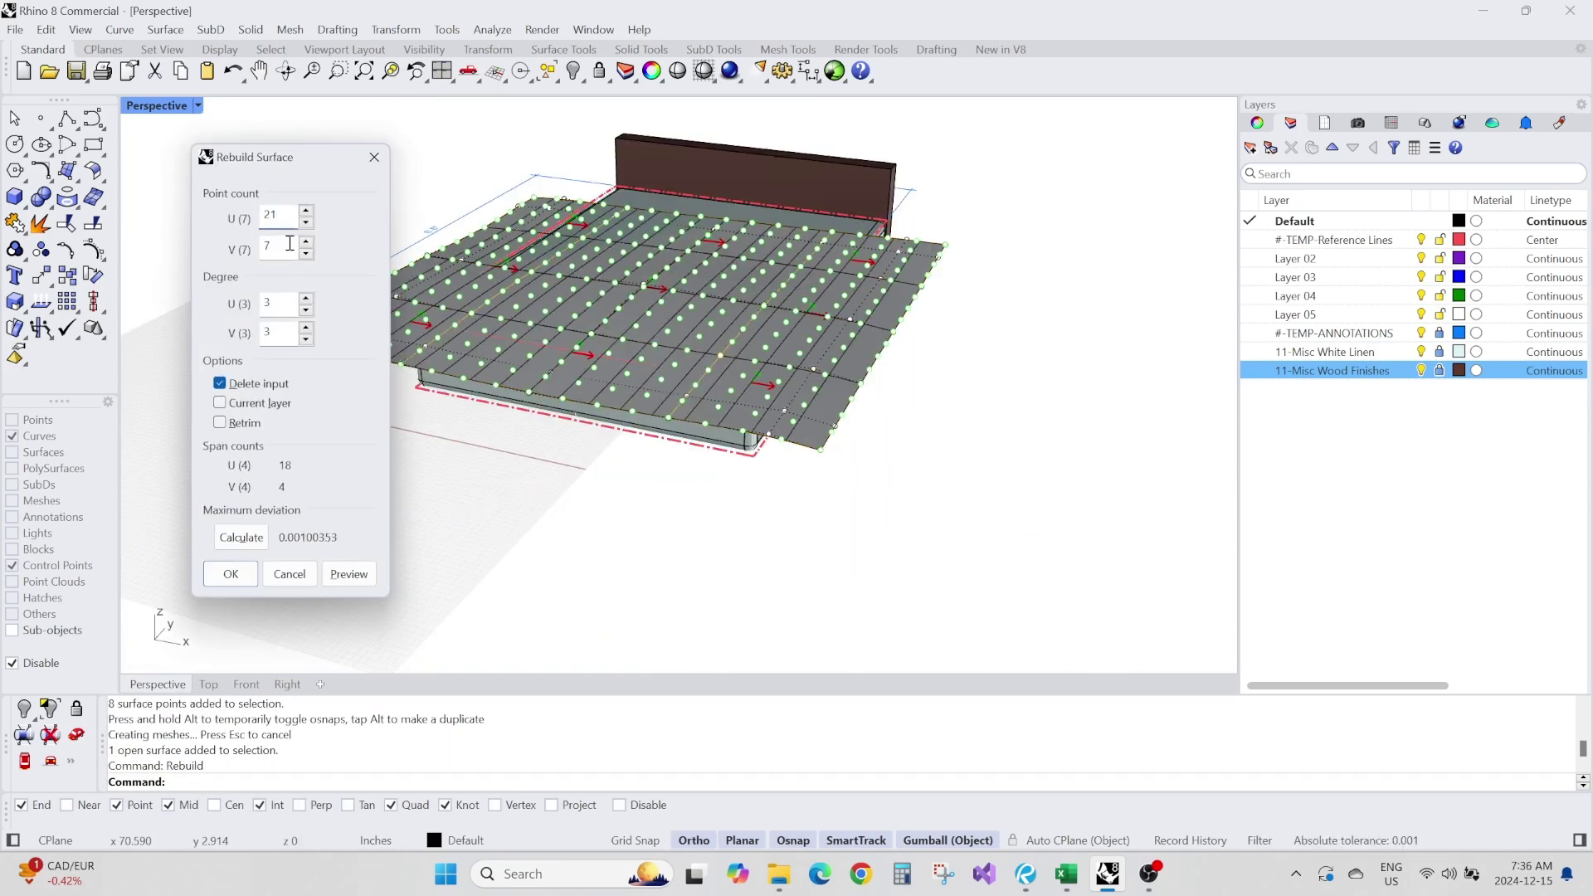
{"action": "key", "text": "Return"}
Select the control points of the foot overhang between the two corners and begin adjusting them with the gumball.
{"action": "right_click_drag", "start_coordinate": [634, 419], "coordinate": [545, 445]}
{"action": "key", "text": "Escape"}
{"action": "scroll", "coordinate": [585, 494], "scroll_direction": "down", "scroll_amount": 3}
{"action": "scroll", "coordinate": [640, 461], "scroll_direction": "up", "scroll_amount": 2}
{"action": "left_click_drag", "start_coordinate": [527, 486], "coordinate": [802, 367]}
{"action": "right_click_drag", "start_coordinate": [580, 465], "coordinate": [529, 466]}
{"action": "scroll", "coordinate": [527, 466], "scroll_direction": "up", "scroll_amount": 4}
{"action": "left_click_drag", "start_coordinate": [952, 328], "coordinate": [954, 327]}
Relocate the gumball near the mattress's foot edge and rotate the foot overhang points downward.
{"action": "right_click_drag", "start_coordinate": [929, 406], "coordinate": [705, 301]}
{"action": "left_click_drag", "start_coordinate": [661, 355], "coordinate": [753, 355], "text": "ctrl"}
{"action": "right_click_drag", "start_coordinate": [747, 390], "coordinate": [801, 359]}
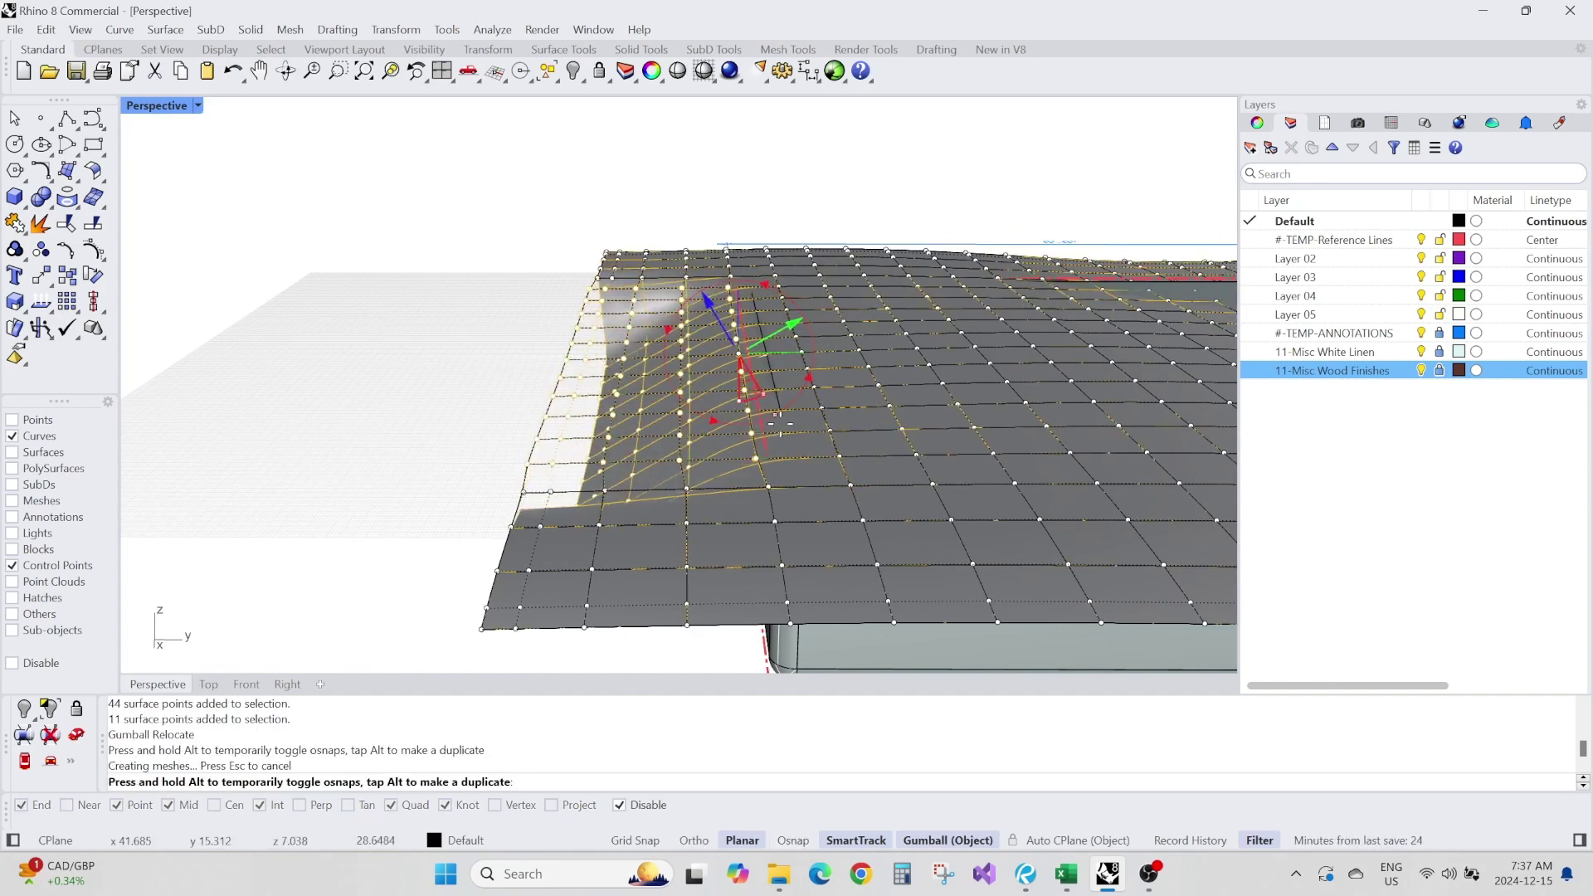
{"action": "right_click_drag", "start_coordinate": [984, 396], "coordinate": [407, 600]}
{"action": "left_click_drag", "start_coordinate": [797, 420], "coordinate": [797, 420]}
Relocate the gumball again and adjust the foot overhang points so they hang against the mattress's foot.
{"action": "scroll", "coordinate": [618, 433], "scroll_direction": "up", "scroll_amount": 6}
{"action": "left_click_drag", "start_coordinate": [609, 485], "coordinate": [587, 384], "text": "ctrl"}
{"action": "scroll", "coordinate": [591, 386], "scroll_direction": "down", "scroll_amount": 4}
{"action": "right_click_drag", "start_coordinate": [730, 514], "coordinate": [601, 303]}
{"action": "right_click_drag", "start_coordinate": [806, 483], "coordinate": [883, 473]}
{"action": "left_click_drag", "start_coordinate": [848, 428], "coordinate": [815, 415]}
{"action": "key", "text": "Escape"}
Select the control points of one side overhang, excluding the foot corner, and relocate the gumball to the mattress edge.
{"action": "right_click_drag", "start_coordinate": [705, 481], "coordinate": [775, 610]}
{"action": "left_click_drag", "start_coordinate": [291, 603], "coordinate": [838, 390]}
{"action": "right_click_drag", "start_coordinate": [838, 506], "coordinate": [716, 415]}
{"action": "left_click_drag", "start_coordinate": [548, 320], "coordinate": [722, 502], "text": "ctrl"}
{"action": "scroll", "coordinate": [786, 443], "scroll_direction": "up", "scroll_amount": 2}
{"action": "right_click_drag", "start_coordinate": [784, 466], "coordinate": [647, 426]}
{"action": "scroll", "coordinate": [679, 401], "scroll_direction": "up", "scroll_amount": 4}
Rotate the side overhang points downward by about 83° and shift them sideways along the mattress side.
{"action": "left_click", "coordinate": [676, 403]}
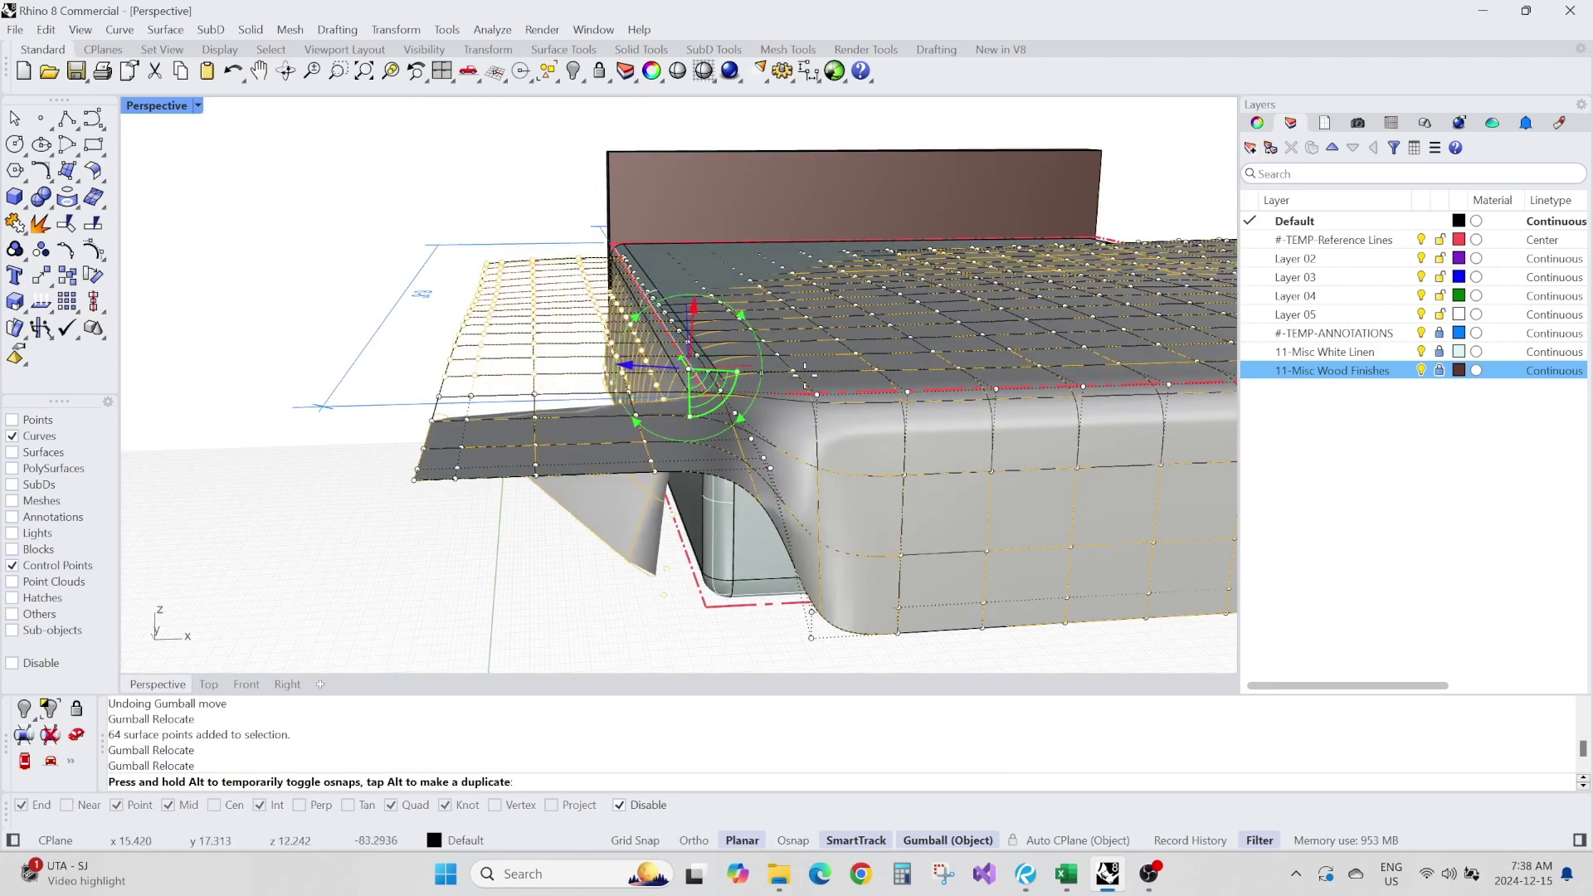
{"action": "right_click_drag", "start_coordinate": [784, 362], "coordinate": [669, 365]}
{"action": "scroll", "coordinate": [669, 365], "scroll_direction": "up", "scroll_amount": 2}
{"action": "left_click_drag", "start_coordinate": [637, 310], "coordinate": [614, 311]}
{"action": "right_click_drag", "start_coordinate": [663, 365], "coordinate": [689, 431]}
{"action": "scroll", "coordinate": [746, 332], "scroll_direction": "down", "scroll_amount": 3}
Select the opposite side overhang's control points without the foot corner and relocate the gumball to that mattress edge.
{"action": "left_click", "coordinate": [680, 527]}
{"action": "right_click_drag", "start_coordinate": [685, 527], "coordinate": [604, 625]}
{"action": "left_click_drag", "start_coordinate": [963, 500], "coordinate": [965, 498]}
{"action": "right_click_drag", "start_coordinate": [913, 489], "coordinate": [797, 399]}
{"action": "left_click_drag", "start_coordinate": [537, 451], "coordinate": [605, 415], "text": "ctrl"}
{"action": "scroll", "coordinate": [605, 415], "scroll_direction": "up", "scroll_amount": 4}
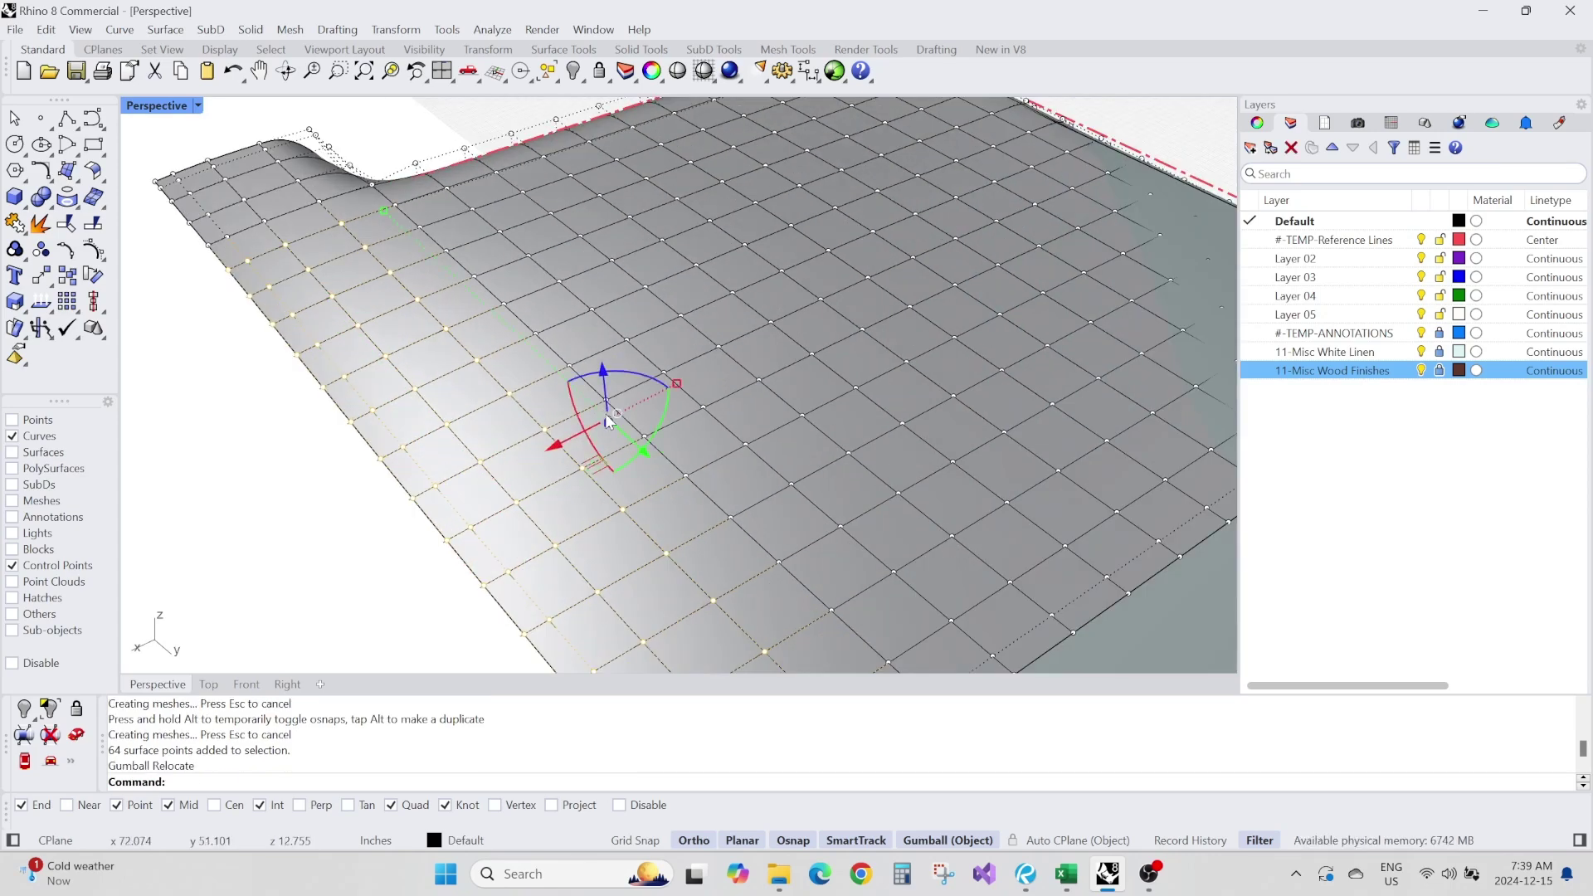
Rotate the opposite side overhang points downward and shift them about 1/2 inch.
{"action": "scroll", "coordinate": [604, 413], "scroll_direction": "down", "scroll_amount": 5}
{"action": "right_click_drag", "start_coordinate": [605, 414], "coordinate": [630, 332]}
{"action": "left_click_drag", "start_coordinate": [574, 282], "coordinate": [574, 286]}
{"action": "scroll", "coordinate": [578, 327], "scroll_direction": "up", "scroll_amount": 3}
{"action": "right_click_drag", "start_coordinate": [578, 327], "coordinate": [696, 369]}
{"action": "scroll", "coordinate": [688, 382], "scroll_direction": "up", "scroll_amount": 3}
{"action": "left_click_drag", "start_coordinate": [680, 393], "coordinate": [711, 370]}
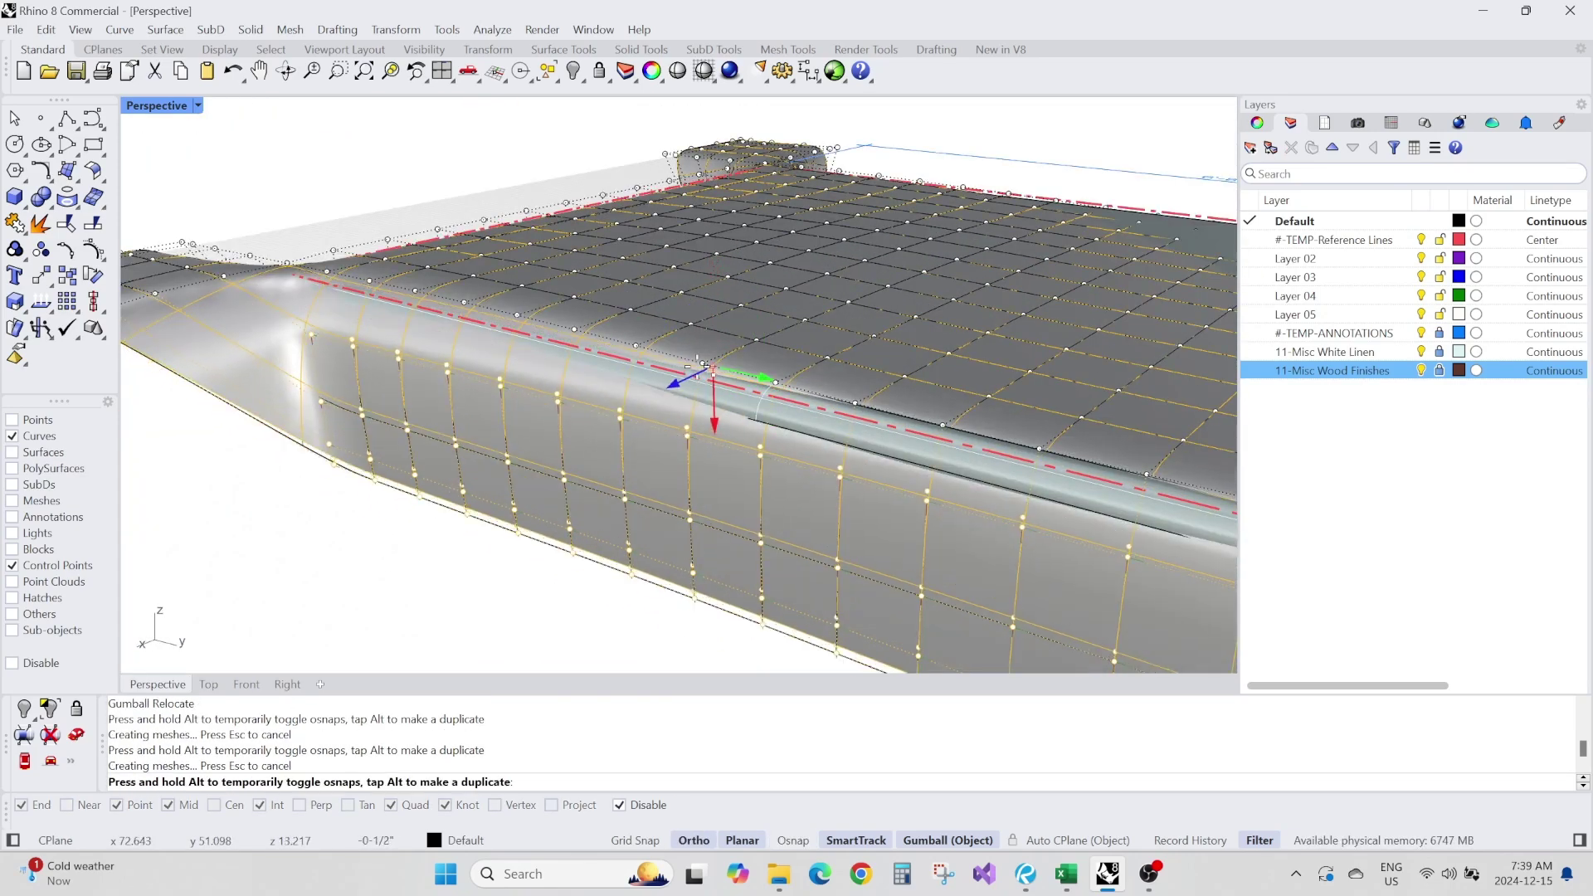
{"action": "scroll", "coordinate": [603, 450], "scroll_direction": "down", "scroll_amount": 4}
{"action": "right_click_drag", "start_coordinate": [603, 449], "coordinate": [572, 531]}
{"action": "scroll", "coordinate": [622, 414], "scroll_direction": "down", "scroll_amount": 4}
{"action": "key", "text": "Escape"}
Select the row of control points along the side's upper fold and raise it slightly.
{"action": "right_click_drag", "start_coordinate": [622, 332], "coordinate": [722, 407]}
{"action": "scroll", "coordinate": [373, 524], "scroll_direction": "up", "scroll_amount": 4}
{"action": "left_click_drag", "start_coordinate": [348, 501], "coordinate": [742, 566]}
{"action": "right_click_drag", "start_coordinate": [730, 548], "coordinate": [680, 464]}
{"action": "scroll", "coordinate": [568, 445], "scroll_direction": "up", "scroll_amount": 6}
{"action": "mouse_move", "coordinate": [591, 425]}
{"action": "left_mouse_down", "text": "alt"}
{"action": "mouse_move", "coordinate": [595, 452]}
{"action": "mouse_move", "coordinate": [594, 400]}
{"action": "left_mouse_up", "text": "alt"}
{"action": "mouse_move", "coordinate": [598, 464]}
{"action": "right_mouse_down"}
{"action": "mouse_move", "coordinate": [813, 415]}
{"action": "mouse_move", "coordinate": [597, 465]}
{"action": "right_mouse_up"}
{"action": "scroll", "coordinate": [531, 464], "scroll_direction": "up", "scroll_amount": 4}
{"action": "key", "text": "Escape"}
Select the row of control points beside the mattress's side edge, excluding the points on the corner flaps.
{"action": "scroll", "coordinate": [393, 470], "scroll_direction": "up", "scroll_amount": 3}
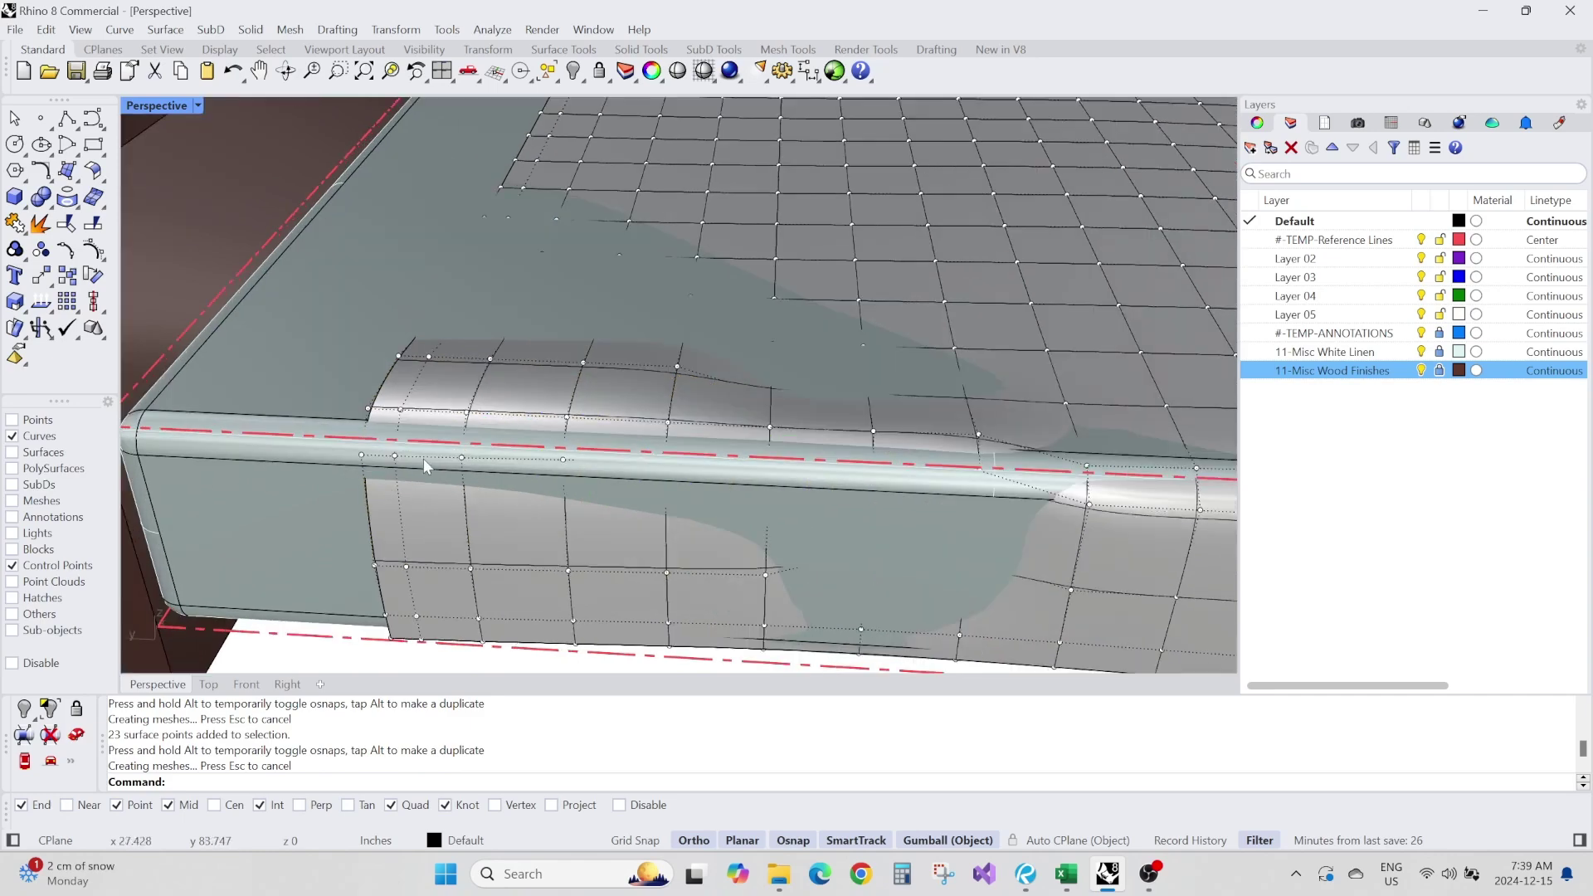
{"action": "double_click", "coordinate": [395, 471]}
{"action": "scroll", "coordinate": [398, 469], "scroll_direction": "down", "scroll_amount": 8}
{"action": "right_click_drag", "start_coordinate": [563, 520], "coordinate": [584, 580]}
{"action": "left_click_drag", "start_coordinate": [587, 632], "coordinate": [892, 473], "text": "ctrl"}
{"action": "scroll", "coordinate": [780, 498], "scroll_direction": "down", "scroll_amount": 5}
{"action": "right_click_drag", "start_coordinate": [747, 572], "coordinate": [835, 498]}
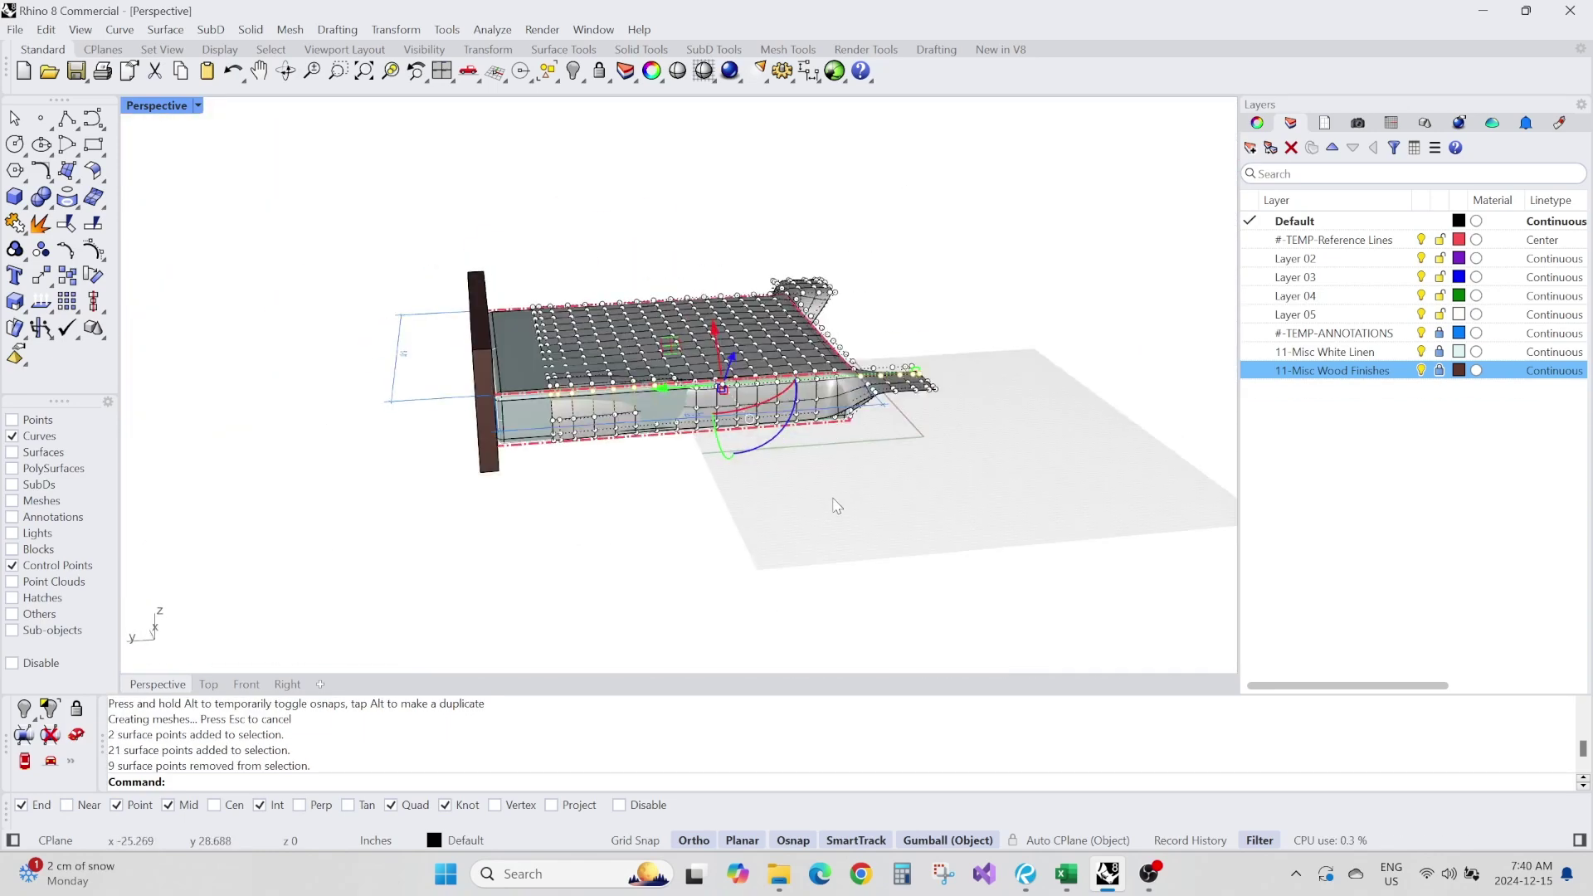
{"action": "left_click_drag", "start_coordinate": [835, 498], "coordinate": [942, 356], "text": "ctrl"}
Align the gumball to the construction plane and move the selected fold points upward and sideways over the mattress edge.
{"action": "right_click_drag", "start_coordinate": [796, 448], "coordinate": [664, 481]}
{"action": "scroll", "coordinate": [480, 374], "scroll_direction": "up", "scroll_amount": 6}
{"action": "scroll", "coordinate": [480, 373], "scroll_direction": "up", "scroll_amount": 5}
{"action": "right_click_drag", "start_coordinate": [479, 374], "coordinate": [564, 414]}
{"action": "right_click", "coordinate": [416, 370]}
{"action": "left_click", "coordinate": [481, 520]}
{"action": "scroll", "coordinate": [465, 490], "scroll_direction": "up", "scroll_amount": 2}
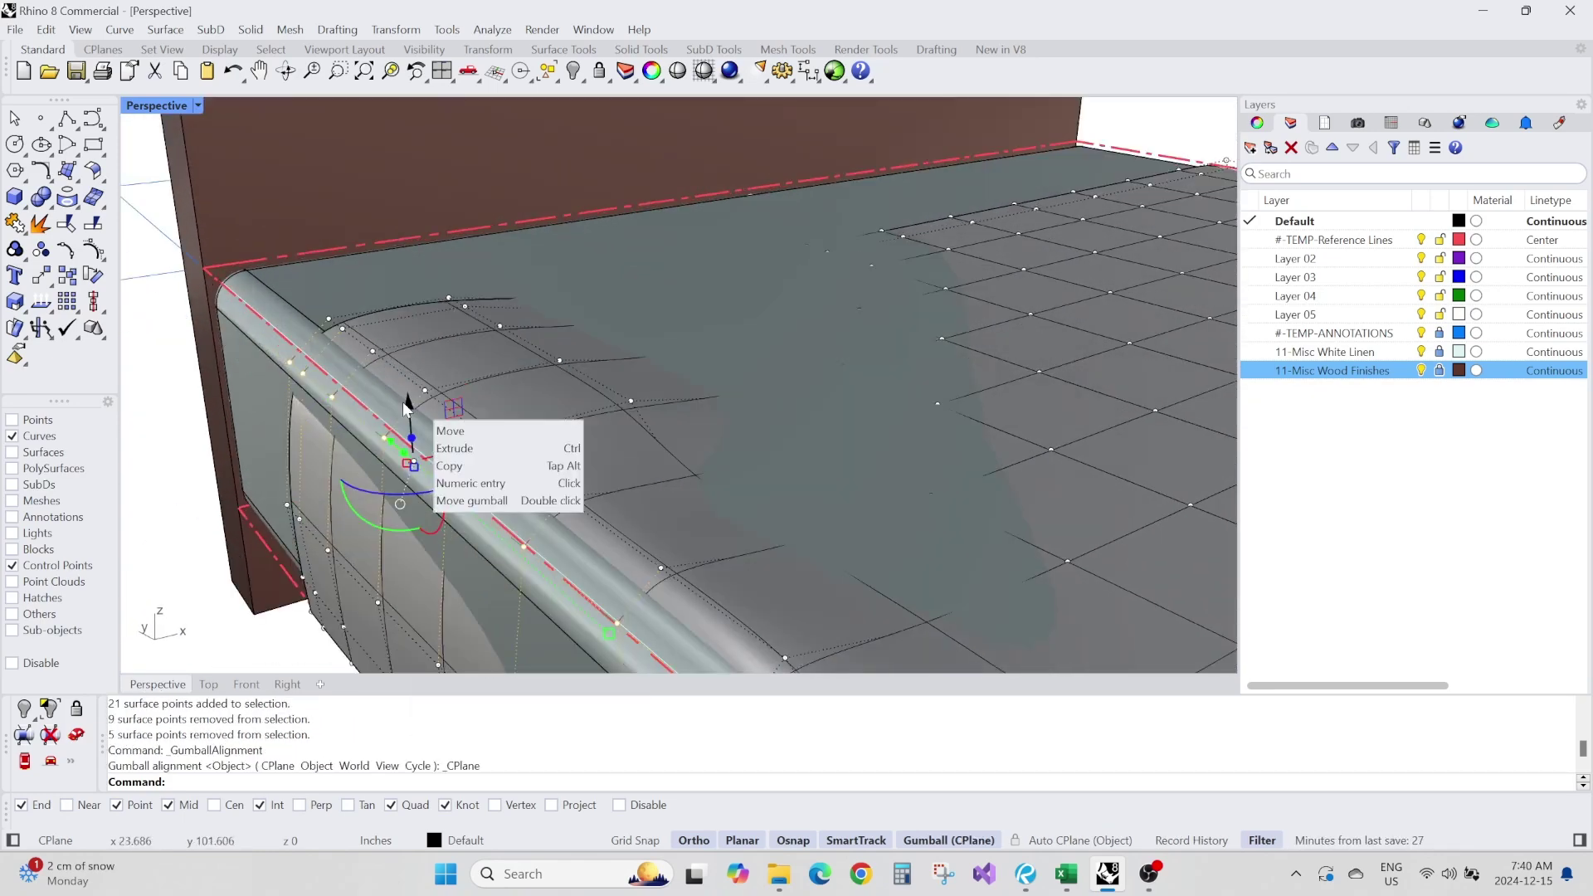
{"action": "left_click_drag", "start_coordinate": [396, 430], "coordinate": [399, 424]}
{"action": "left_click_drag", "start_coordinate": [469, 414], "coordinate": [504, 407]}
Relocate the gumball to the mattress corner and rotate the selected corner flap's control points down against the mattress side.
{"action": "scroll", "coordinate": [498, 410], "scroll_direction": "down", "scroll_amount": 4}
{"action": "right_click_drag", "start_coordinate": [498, 415], "coordinate": [743, 579]}
{"action": "scroll", "coordinate": [719, 440], "scroll_direction": "up", "scroll_amount": 2}
{"action": "scroll", "coordinate": [764, 608], "scroll_direction": "up", "scroll_amount": 5}
{"action": "right_click_drag", "start_coordinate": [928, 366], "coordinate": [614, 406]}
{"action": "scroll", "coordinate": [608, 406], "scroll_direction": "up", "scroll_amount": 3}
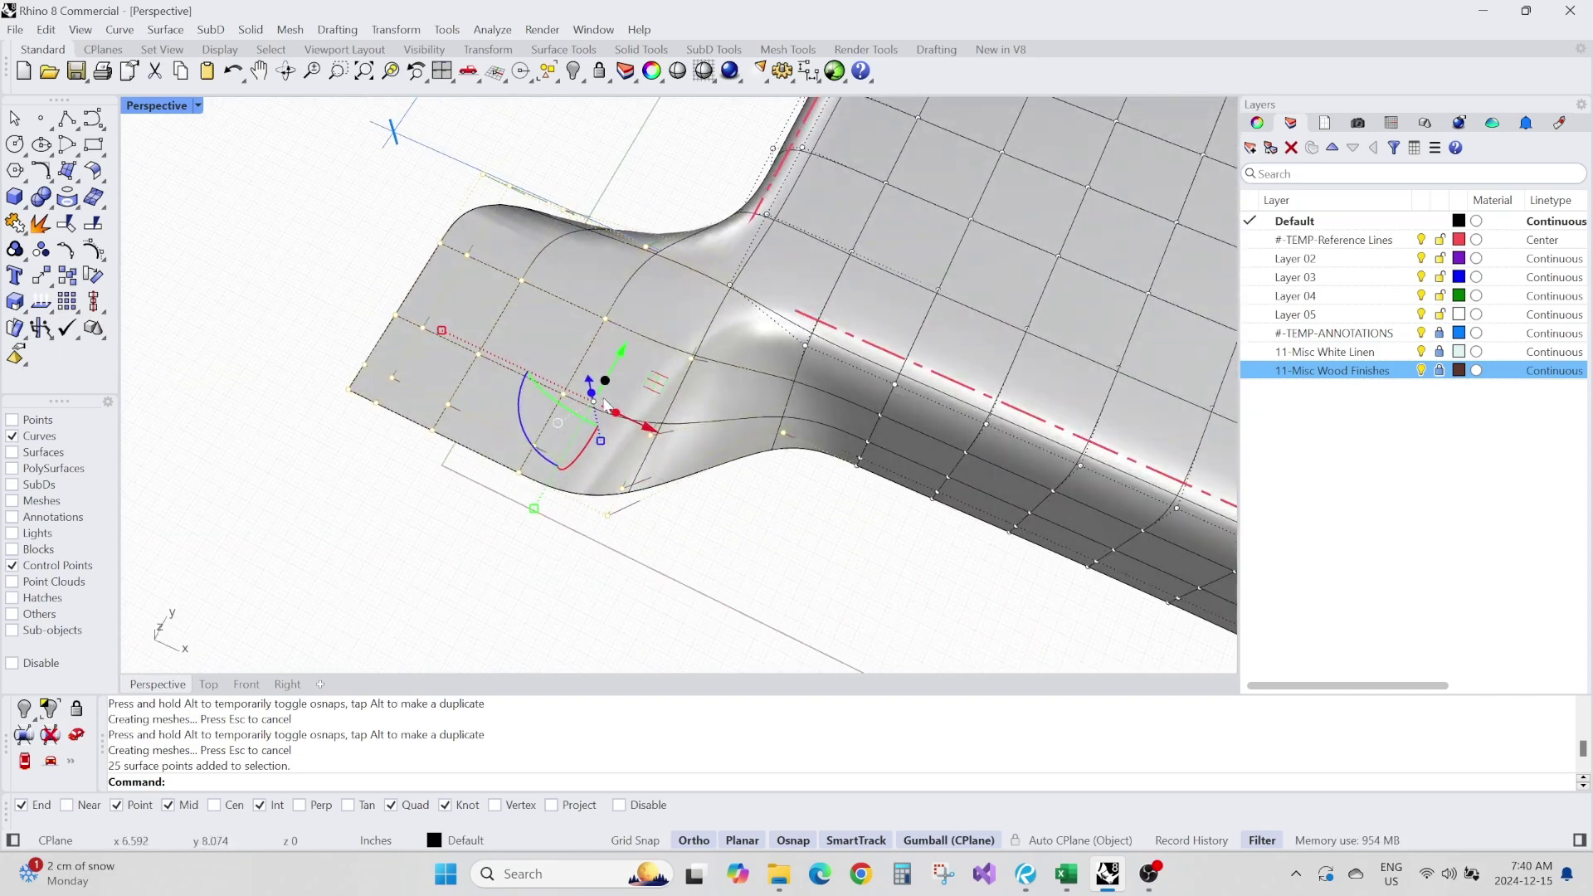
{"action": "left_click_drag", "start_coordinate": [348, 387], "coordinate": [349, 387], "text": "ctrl"}
{"action": "right_click_drag", "start_coordinate": [639, 439], "coordinate": [628, 278]}
{"action": "scroll", "coordinate": [628, 277], "scroll_direction": "up", "scroll_amount": 4}
{"action": "left_click_drag", "start_coordinate": [627, 277], "coordinate": [702, 263]}
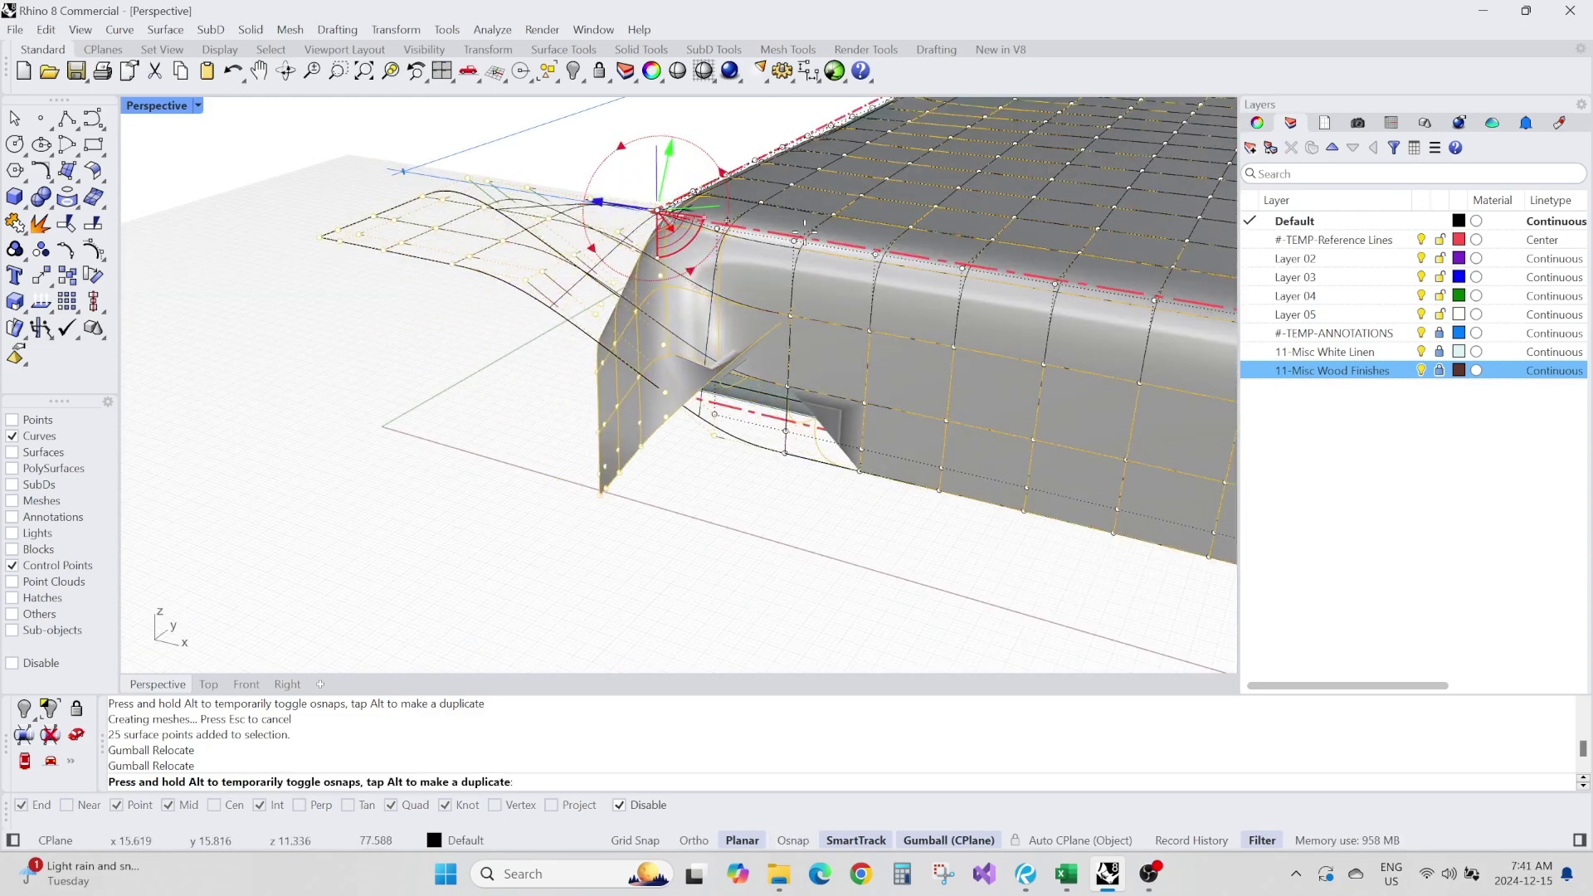
{"action": "left_click_drag", "start_coordinate": [842, 195], "coordinate": [841, 195]}
Reposition individual control points around the mattress corner to shape the folded bedspread flap.
{"action": "right_click_drag", "start_coordinate": [841, 196], "coordinate": [904, 270]}
{"action": "scroll", "coordinate": [656, 277], "scroll_direction": "up", "scroll_amount": 2}
{"action": "left_click_drag", "start_coordinate": [663, 275], "coordinate": [616, 284], "text": "shift"}
{"action": "right_click_drag", "start_coordinate": [617, 308], "coordinate": [905, 226]}
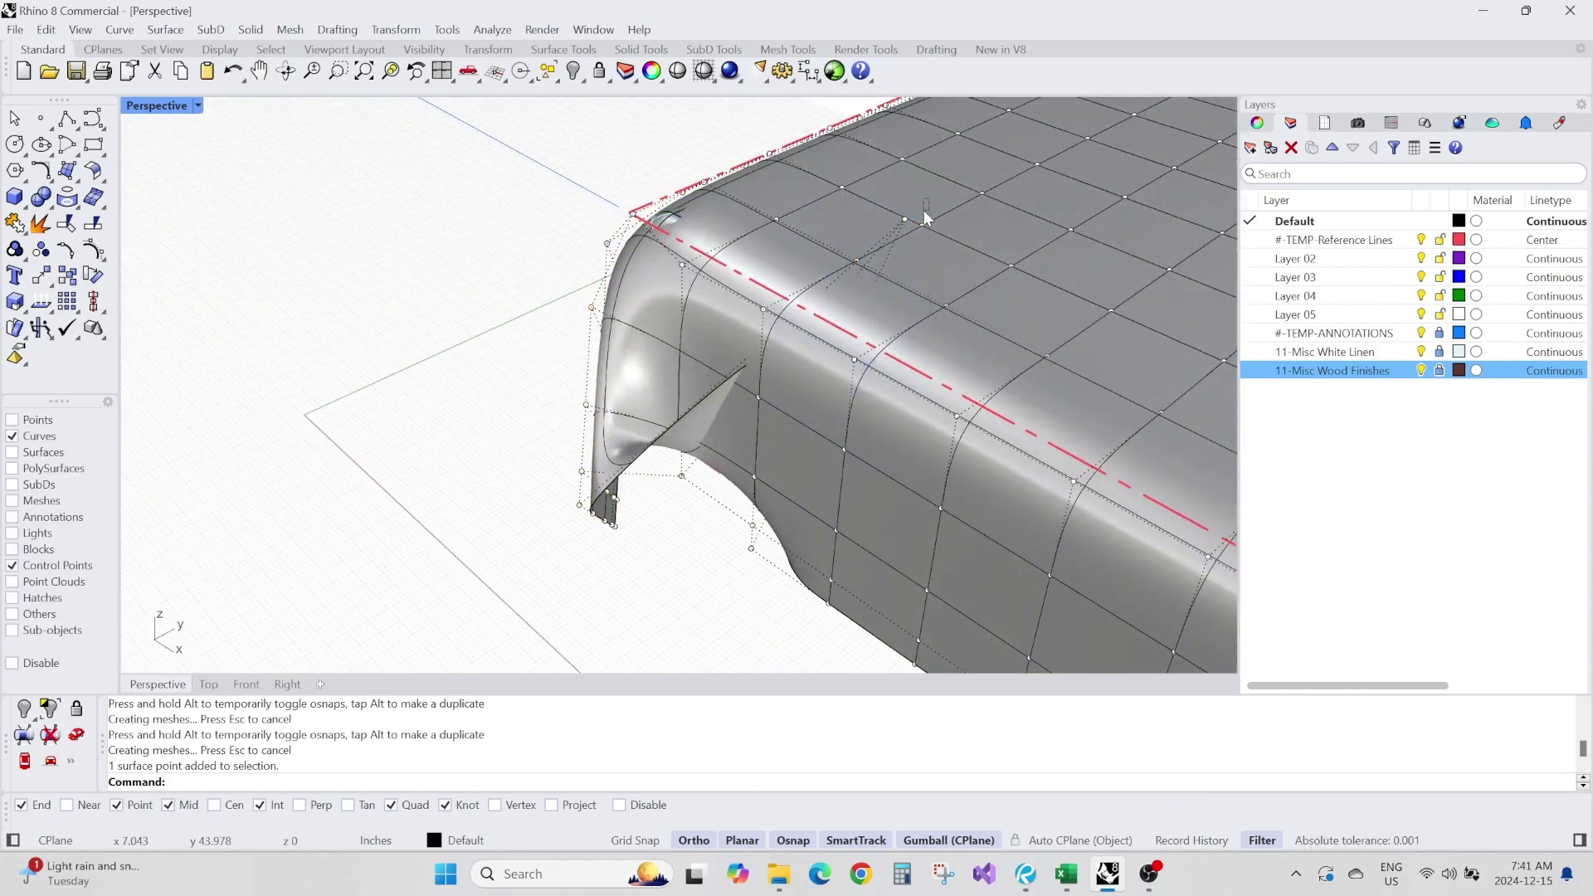
{"action": "left_click_drag", "start_coordinate": [825, 322], "coordinate": [823, 323]}
{"action": "right_click_drag", "start_coordinate": [846, 356], "coordinate": [911, 353]}
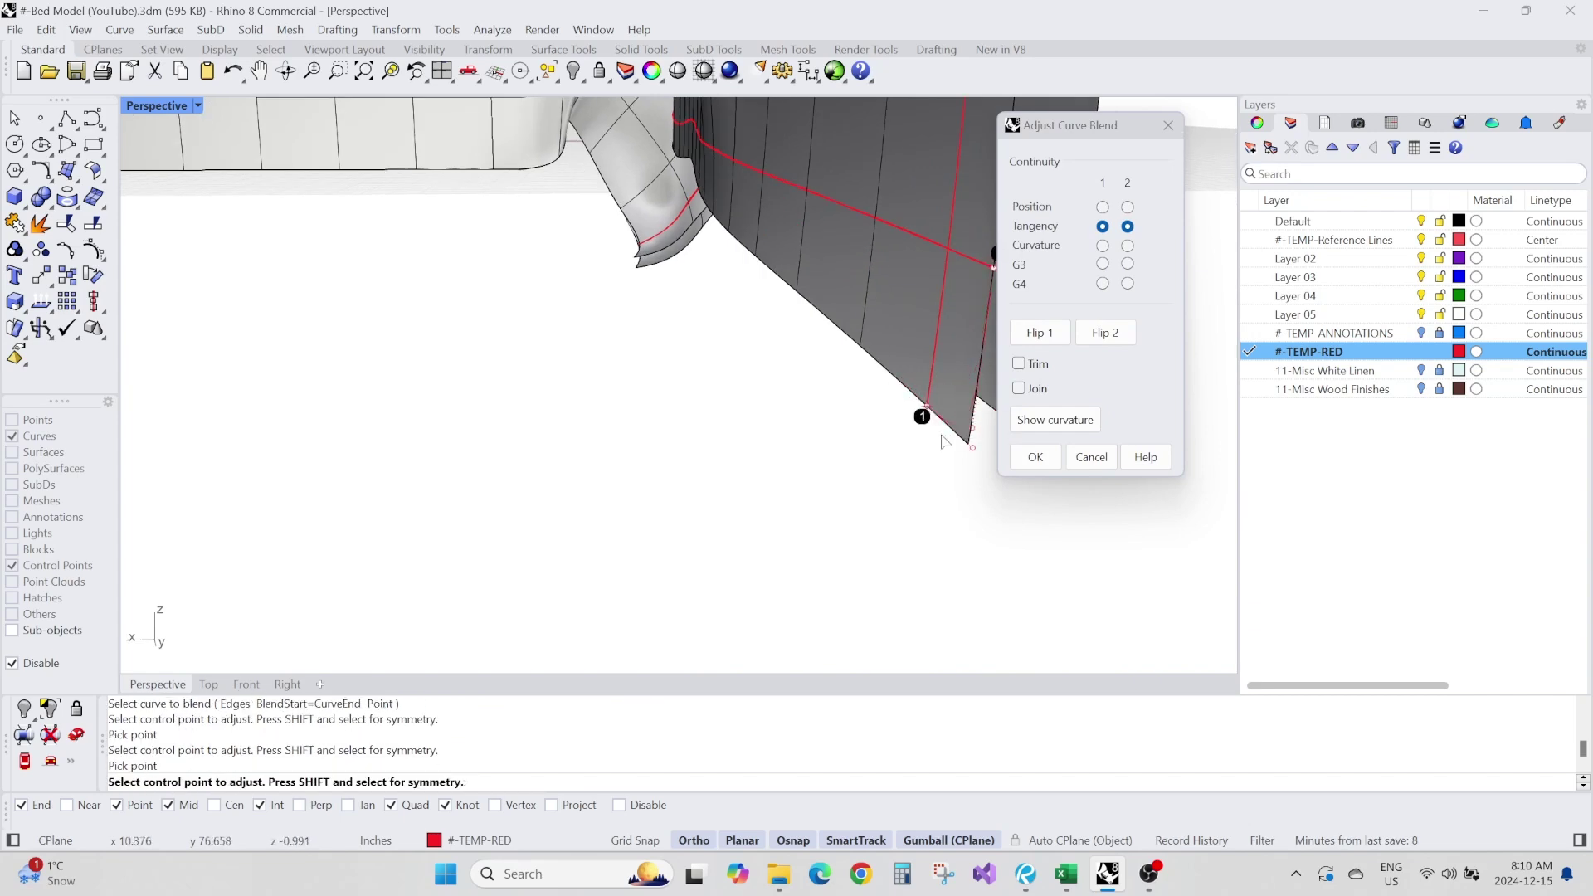
Finish the tangency blend curve that rounds the lower corner of the bedspread's hanging side.
{"action": "scroll", "coordinate": [925, 420], "scroll_direction": "up", "scroll_amount": 5}
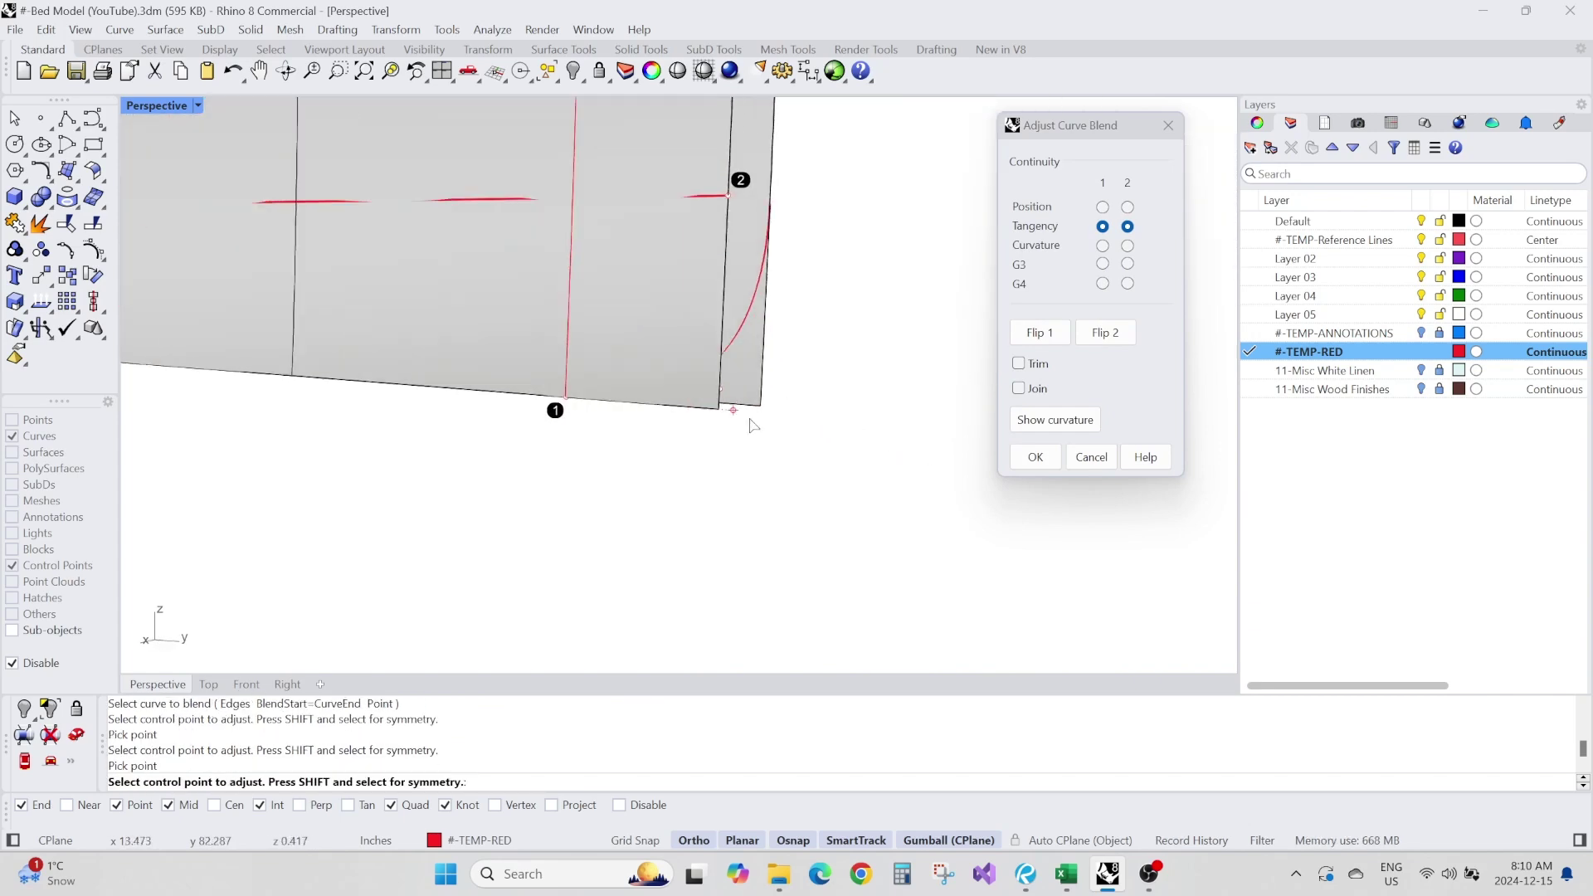
{"action": "scroll", "coordinate": [726, 444], "scroll_direction": "down", "scroll_amount": 4}
{"action": "right_click_drag", "start_coordinate": [726, 444], "coordinate": [608, 466]}
{"action": "scroll", "coordinate": [651, 427], "scroll_direction": "up", "scroll_amount": 4}
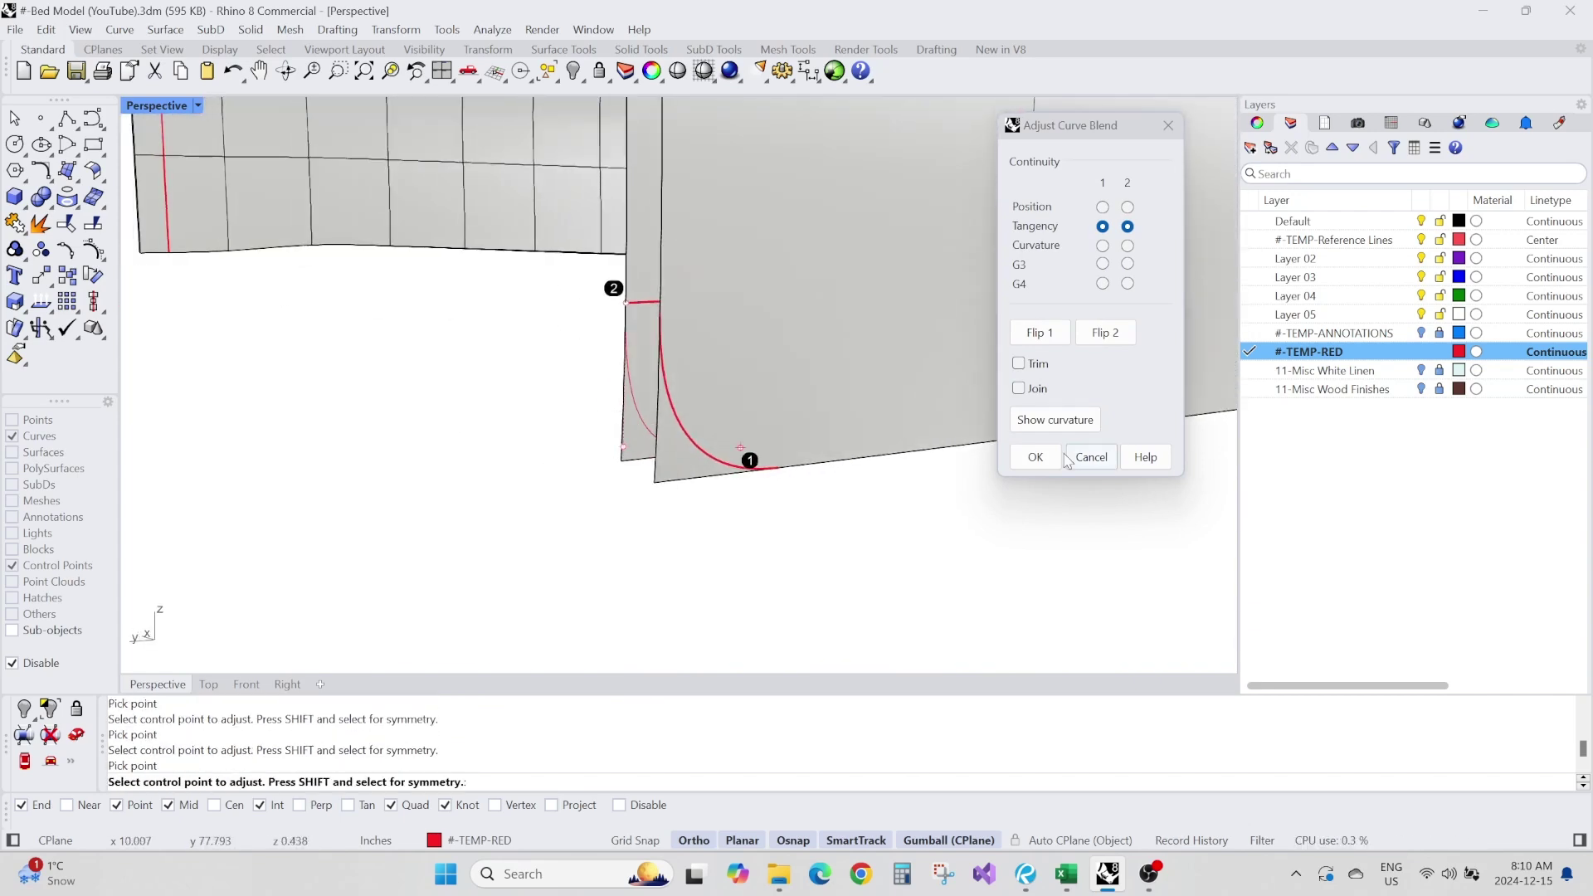
{"action": "key", "text": "Return"}
Trim the bedspread layers' lower corners to the rounded blend curves, pulling the remaining curve onto its surface first.
{"action": "right_click_drag", "start_coordinate": [734, 473], "coordinate": [828, 445]}
{"action": "type", "text": "TR"}
{"action": "right_click_drag", "start_coordinate": [714, 488], "coordinate": [834, 433]}
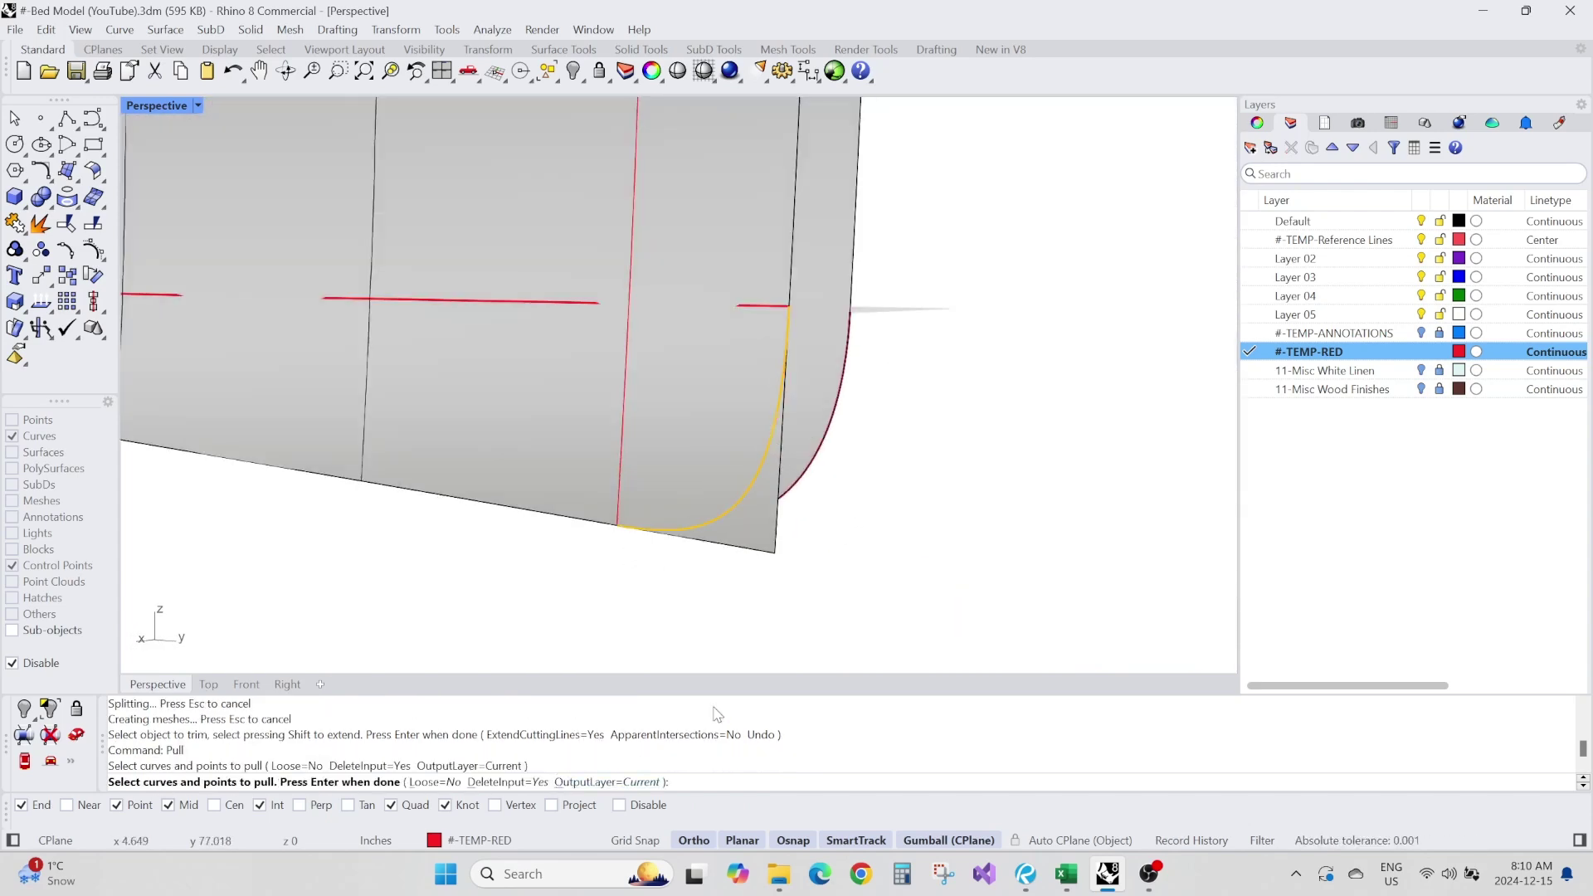
{"action": "left_click", "coordinate": [796, 512]}
{"action": "key", "text": "Return"}
{"action": "left_click", "coordinate": [764, 531]}
{"action": "key", "text": "Return"}
Delete the leftover construction curves around the trimmed lower corner.
{"action": "left_click", "coordinate": [738, 505]}
{"action": "type", "text": "E"}
{"action": "left_click", "coordinate": [639, 430]}
{"action": "type", "text": "E"}
Create a blend curve with BlendCrv to round off the next lower corner of the bedspread.
{"action": "right_click_drag", "start_coordinate": [639, 464], "coordinate": [1008, 505]}
{"action": "scroll", "coordinate": [647, 452], "scroll_direction": "up", "scroll_amount": 5}
{"action": "type", "text": "BlendCrv"}
{"action": "key", "text": "Return"}
{"action": "left_click", "coordinate": [554, 573]}
{"action": "left_click", "coordinate": [1009, 505]}
{"action": "right_click_drag", "start_coordinate": [1004, 595], "coordinate": [760, 403]}
{"action": "left_click", "coordinate": [760, 402]}
{"action": "left_click", "coordinate": [670, 421]}
{"action": "right_click_drag", "start_coordinate": [670, 421], "coordinate": [879, 439]}
{"action": "left_click", "coordinate": [1023, 455]}
Pull the new corner blend curve onto the bedspread surface.
{"action": "left_click", "coordinate": [682, 273]}
{"action": "type", "text": "Pull"}
{"action": "right_click_drag", "start_coordinate": [704, 332], "coordinate": [788, 448]}
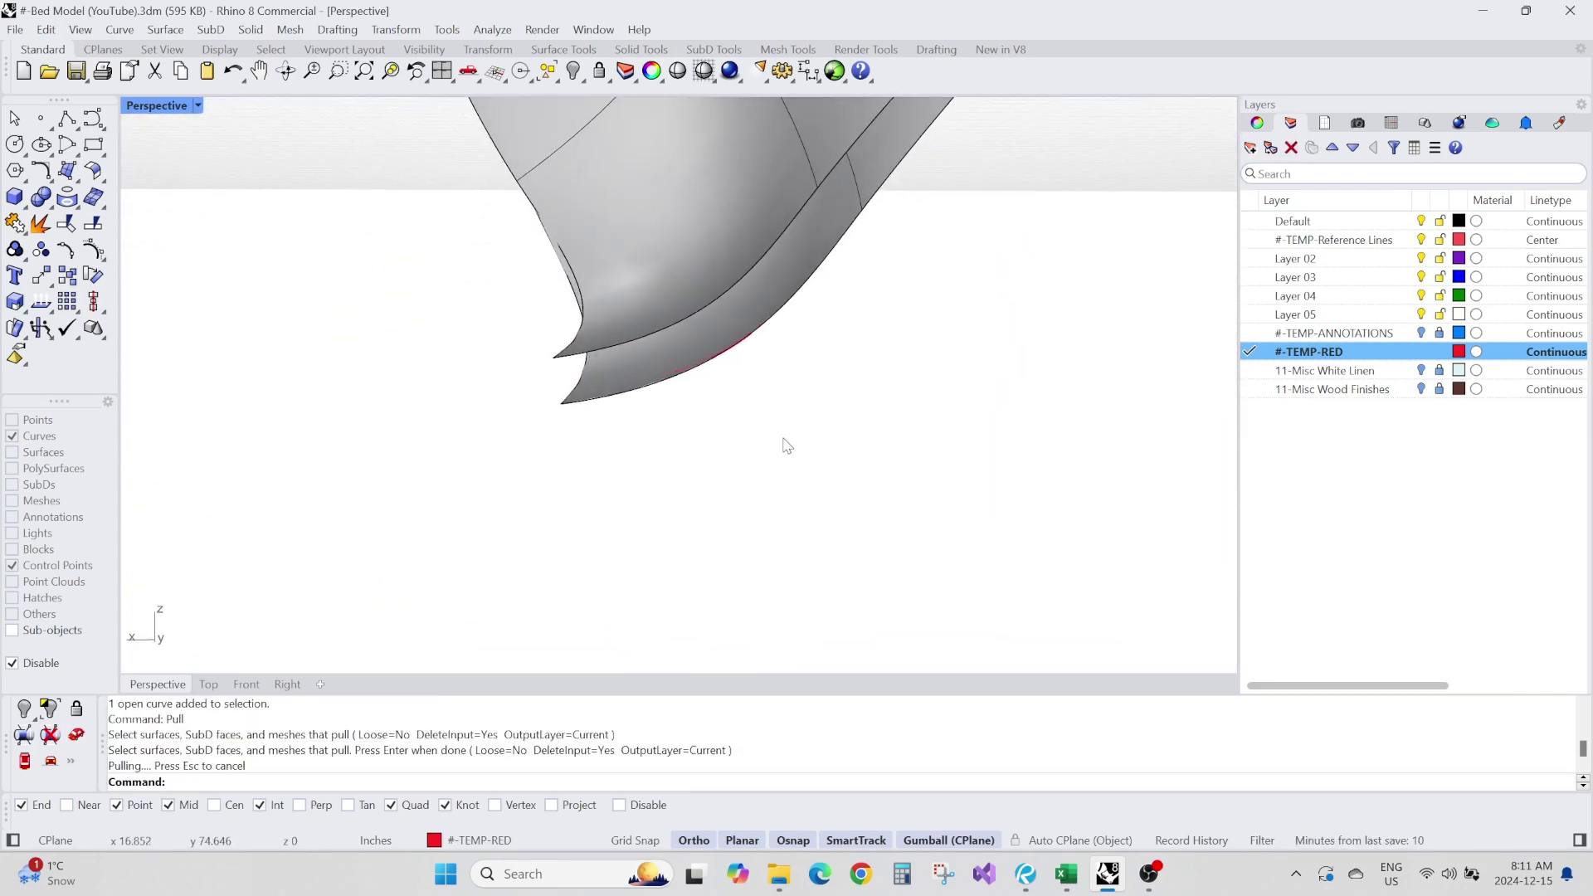
Draw a construction line from the outer layer's lower edge on the corner flap, using the perpendicular snap.
{"action": "left_click", "coordinate": [719, 298]}
{"action": "right_click_drag", "start_coordinate": [718, 298], "coordinate": [912, 311]}
{"action": "type", "text": "L"}
{"action": "key", "text": "Return"}
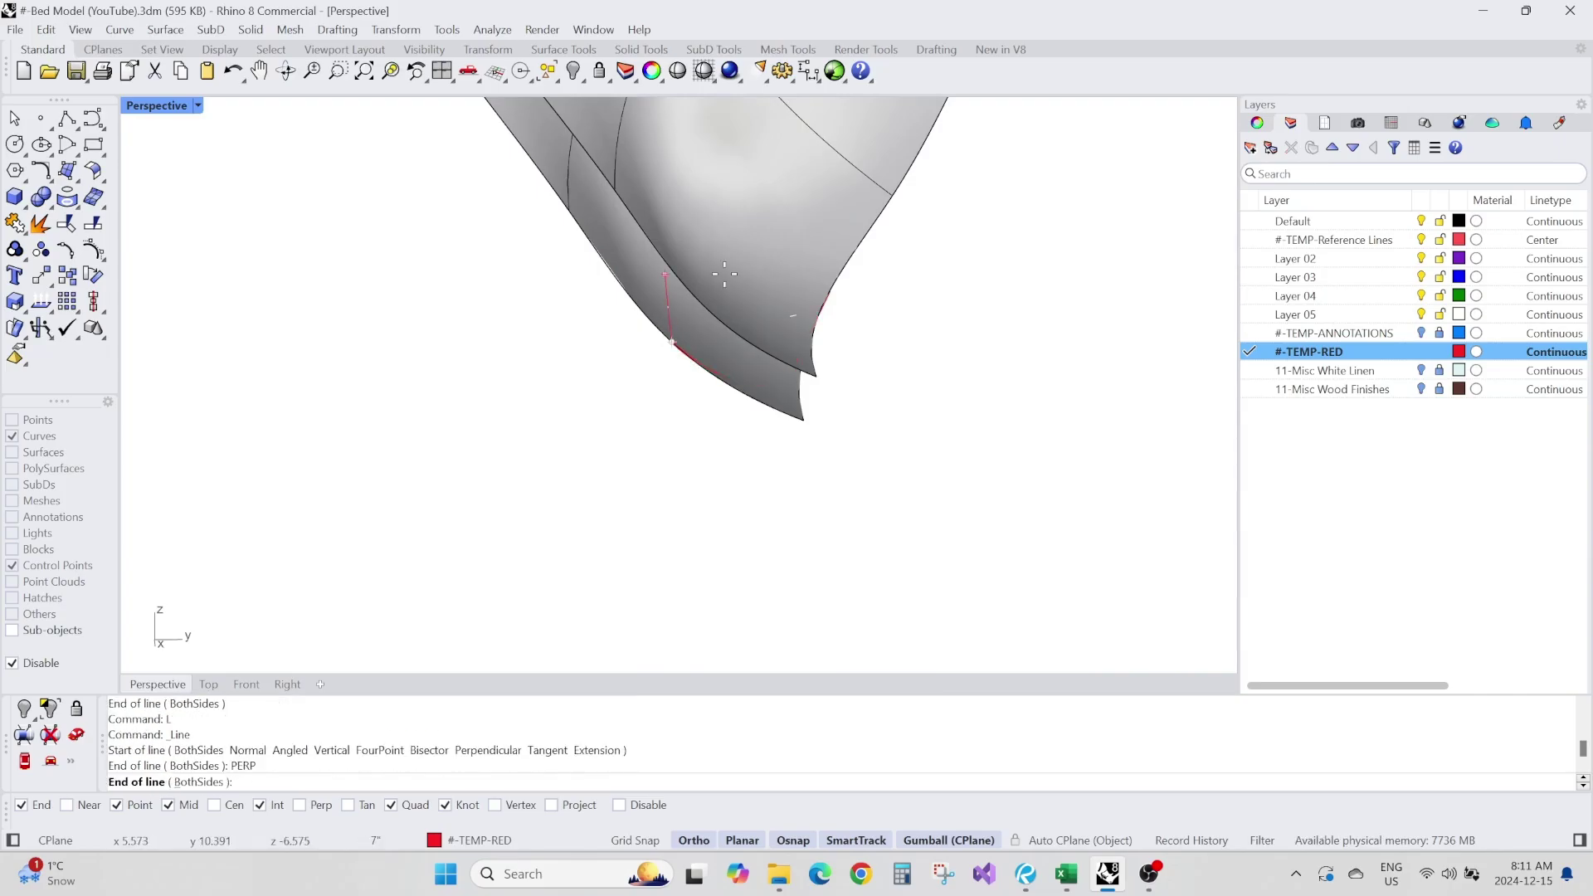
{"action": "right_click_drag", "start_coordinate": [724, 274], "coordinate": [757, 241]}
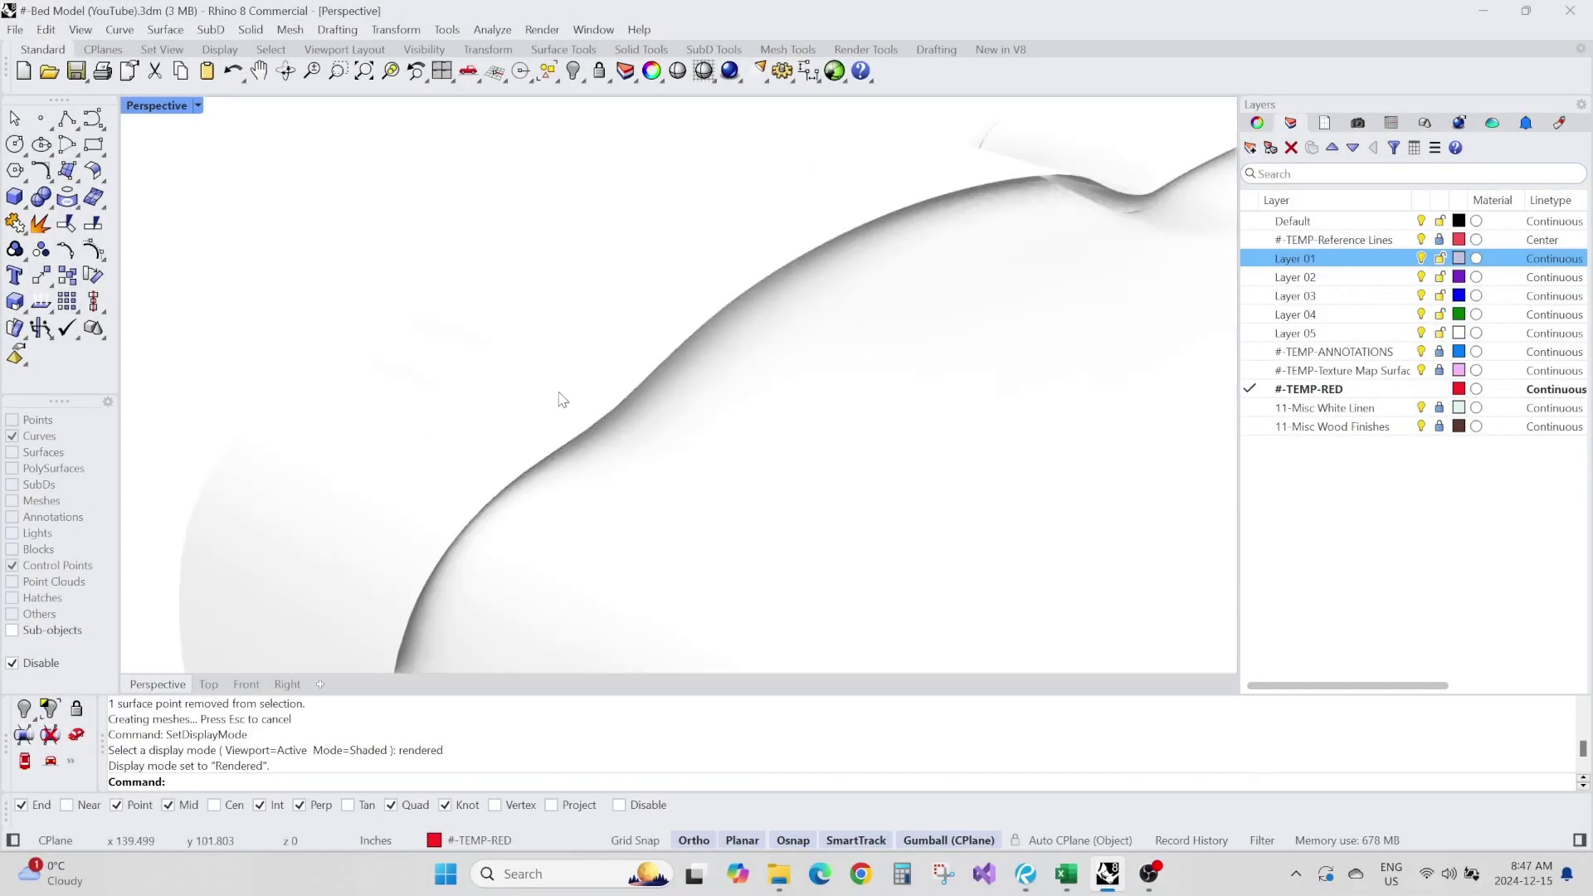
Select the bedspread surfaces and turn on their control points.
{"action": "scroll", "coordinate": [558, 393], "scroll_direction": "down", "scroll_amount": 12}
{"action": "left_click_drag", "start_coordinate": [279, 246], "coordinate": [813, 512]}
{"action": "type", "text": "PO"}
{"action": "key", "text": "Return"}
{"action": "scroll", "coordinate": [393, 398], "scroll_direction": "up", "scroll_amount": 10}
{"action": "right_click_drag", "start_coordinate": [393, 365], "coordinate": [398, 300]}
{"action": "key", "text": "Escape"}
Select the five control points at the side bend of the folded strip and adjust them with the gumball.
{"action": "scroll", "coordinate": [365, 282], "scroll_direction": "up", "scroll_amount": 4}
{"action": "left_click_drag", "start_coordinate": [360, 267], "coordinate": [430, 432]}
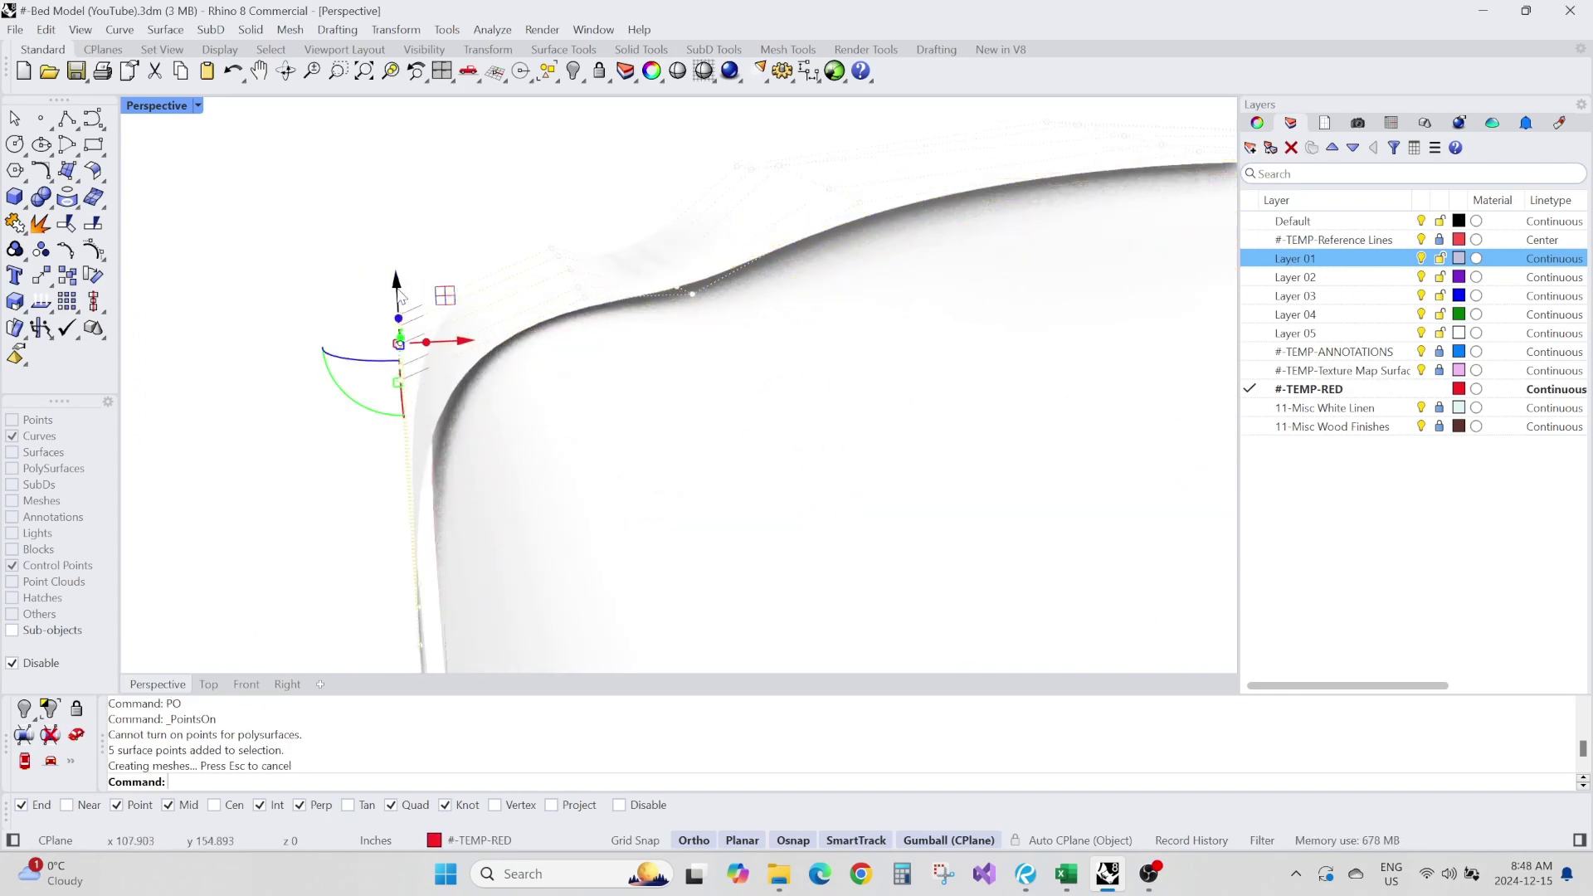
{"action": "right_click_drag", "start_coordinate": [402, 284], "coordinate": [536, 217]}
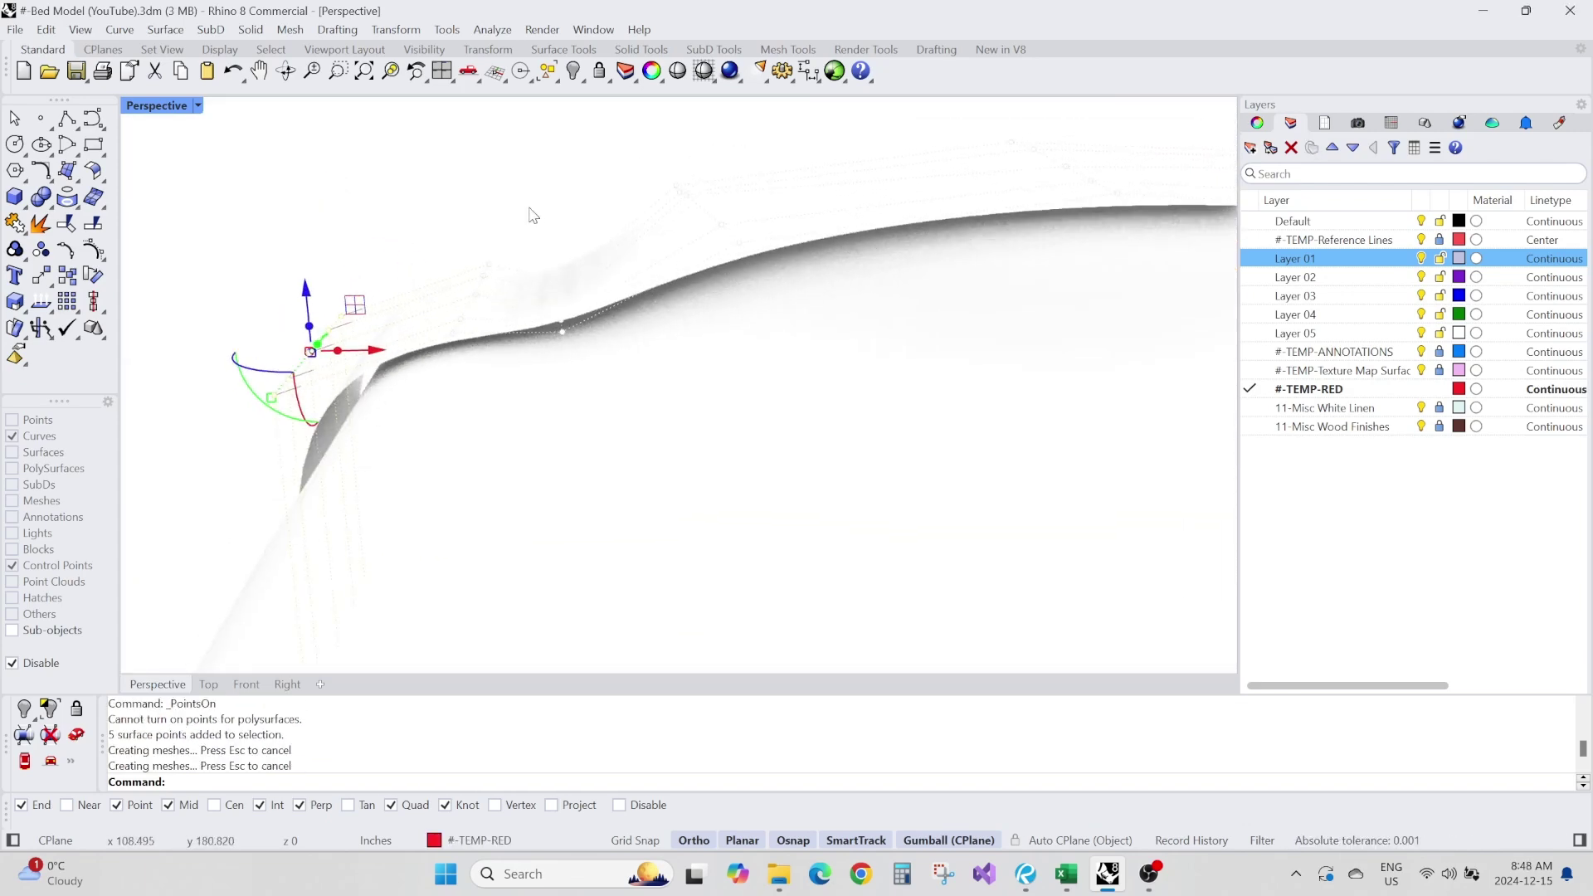
Clear the selection, turn off the control points and set the viewport to the Shaded display mode.
{"action": "key", "text": "Escape"}
{"action": "key", "text": "Escape"}
{"action": "mouse_move", "coordinate": [626, 308]}
{"action": "right_mouse_down"}
{"action": "mouse_move", "coordinate": [747, 427]}
{"action": "mouse_move", "coordinate": [584, 312]}
{"action": "right_mouse_up"}
{"action": "key", "text": "ctrl+alt+s"}
{"action": "scroll", "coordinate": [584, 312], "scroll_direction": "down", "scroll_amount": 4}
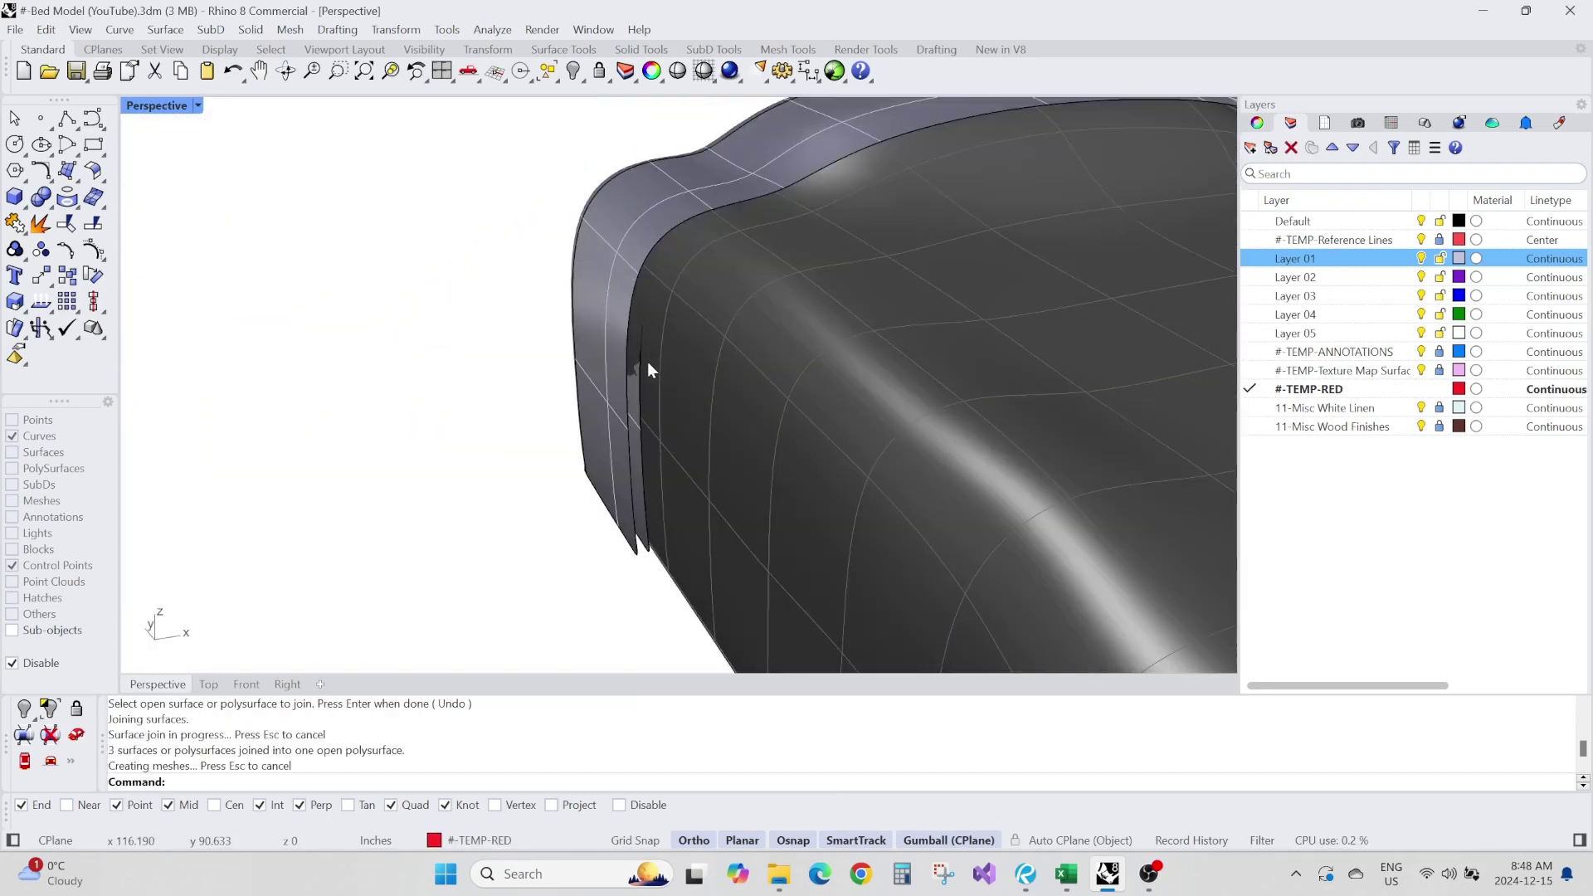
Run BlendSrf with the ChainEdges option and pick the facing edges of the fold strip and the bedspread.
{"action": "type", "text": "BlendSrf"}
{"action": "key", "text": "Return"}
{"action": "type", "text": "c"}
{"action": "key", "text": "Return"}
{"action": "left_click", "coordinate": [627, 413]}
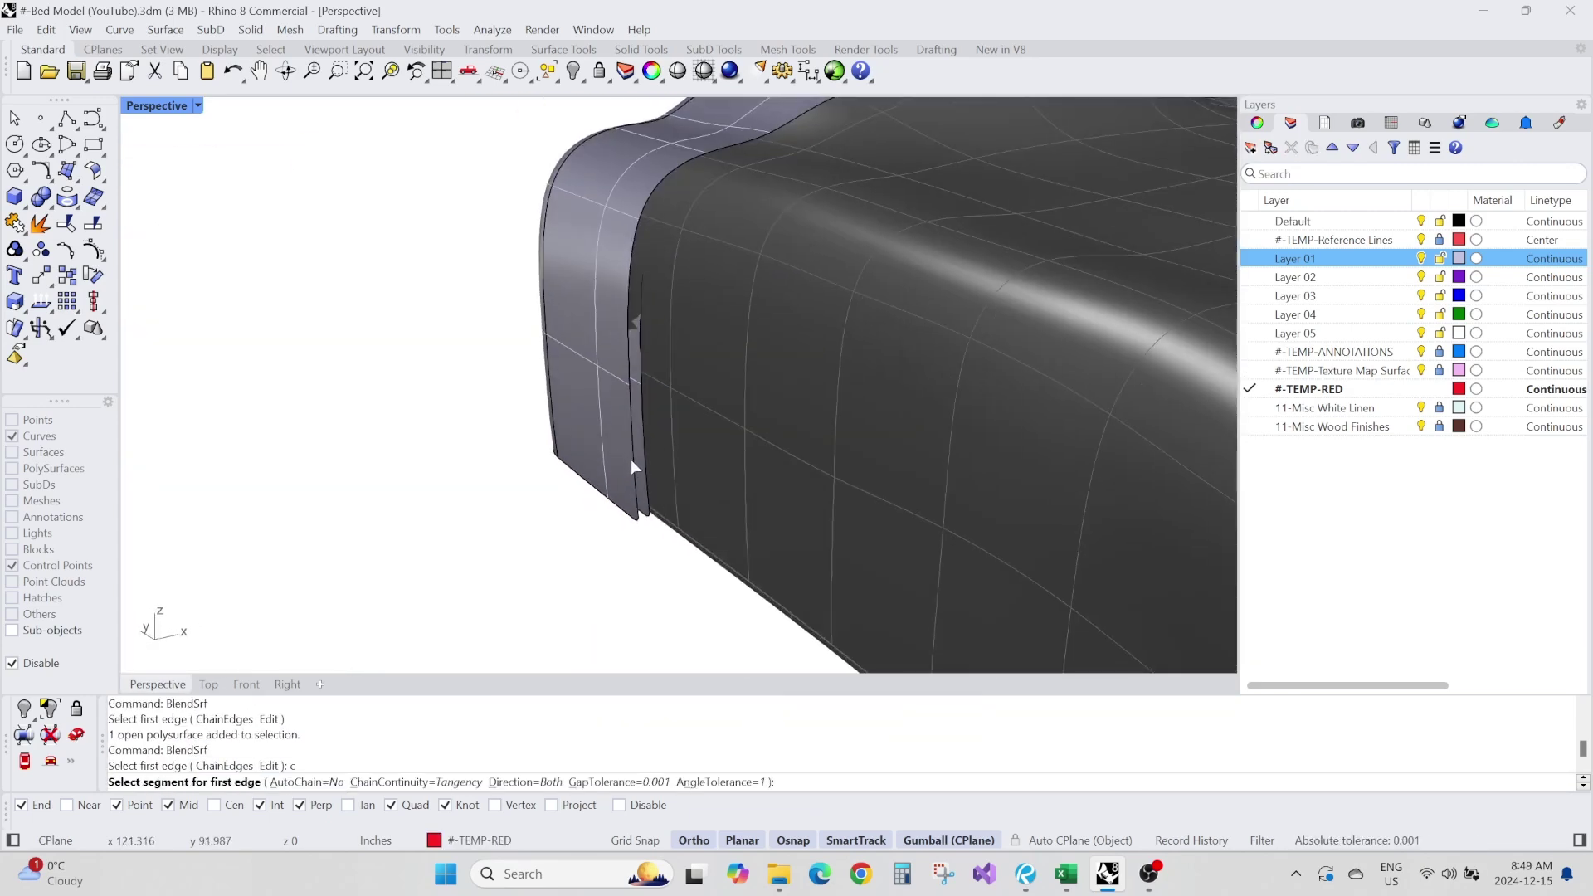
{"action": "left_click", "coordinate": [647, 450]}
{"action": "key", "text": "Return"}
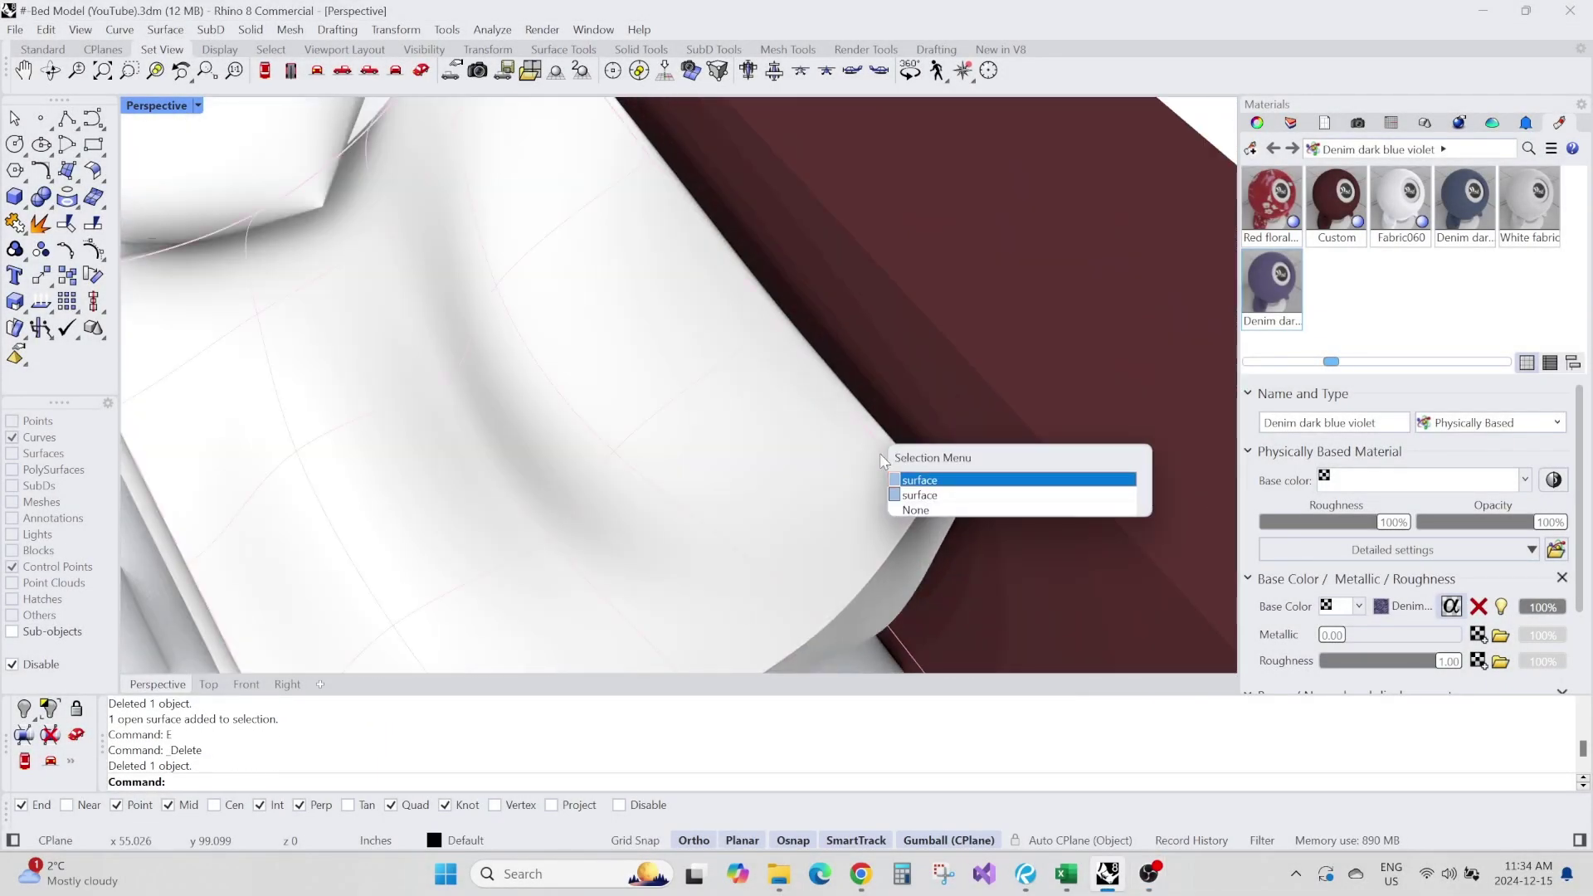
Match the pillow's adjoining surface edges and set up a rebuild with 10 by 10 points at degree 3.
{"action": "type", "text": "MatchSrf"}
{"action": "key", "text": "Return"}
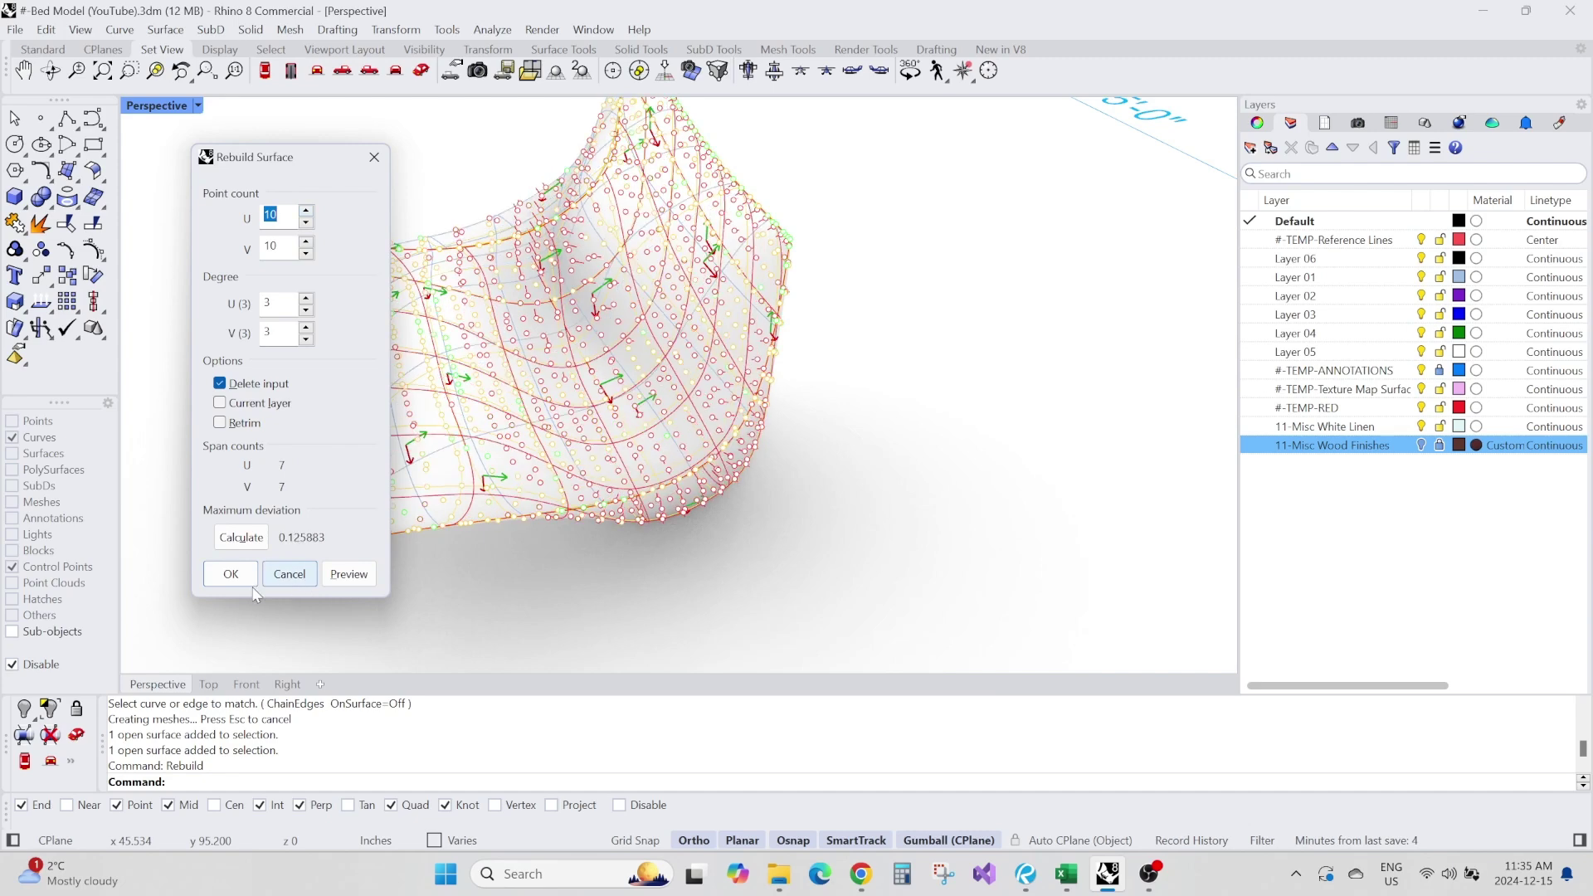
Select the pillow and position it against the other pillows at the head of the bed.
{"action": "left_click", "coordinate": [704, 382]}
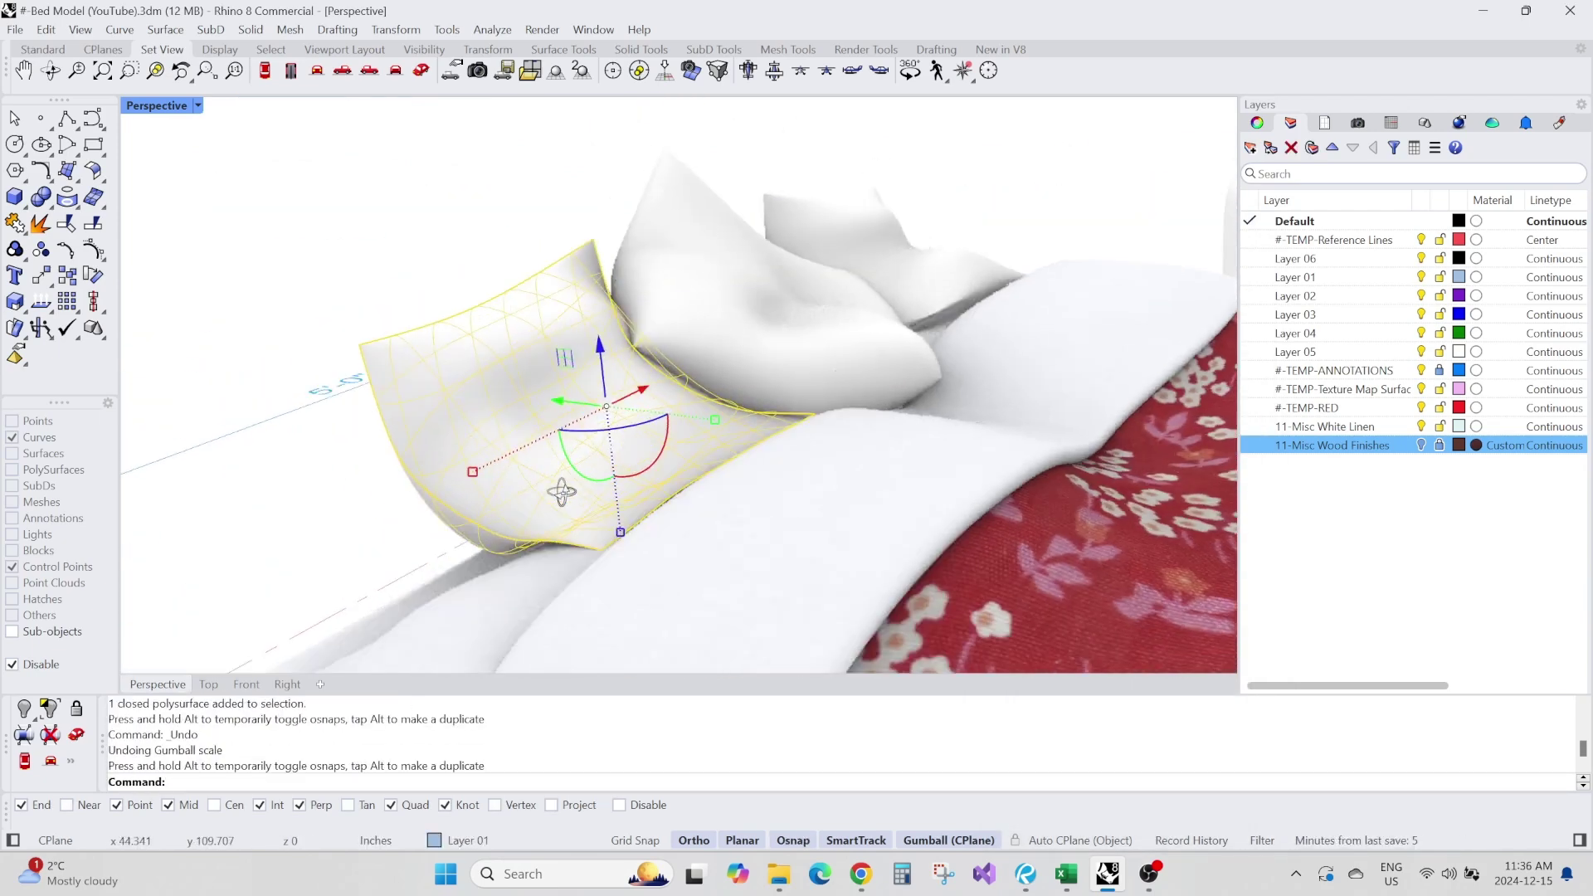
{"action": "left_click_drag", "start_coordinate": [558, 465], "coordinate": [553, 506]}
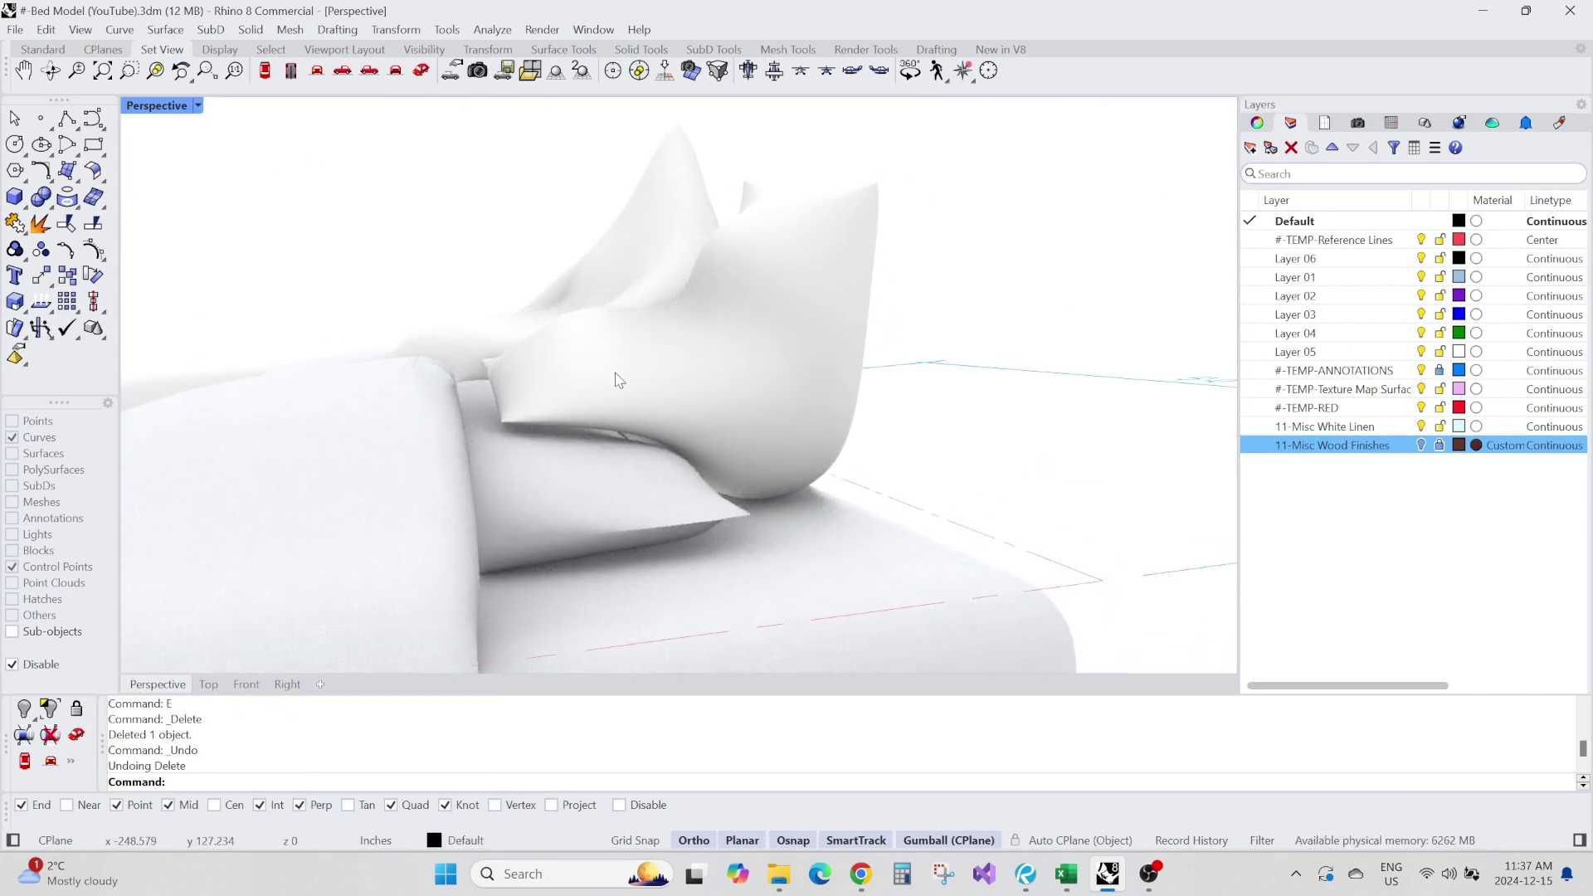
{"action": "left_click", "coordinate": [604, 379]}
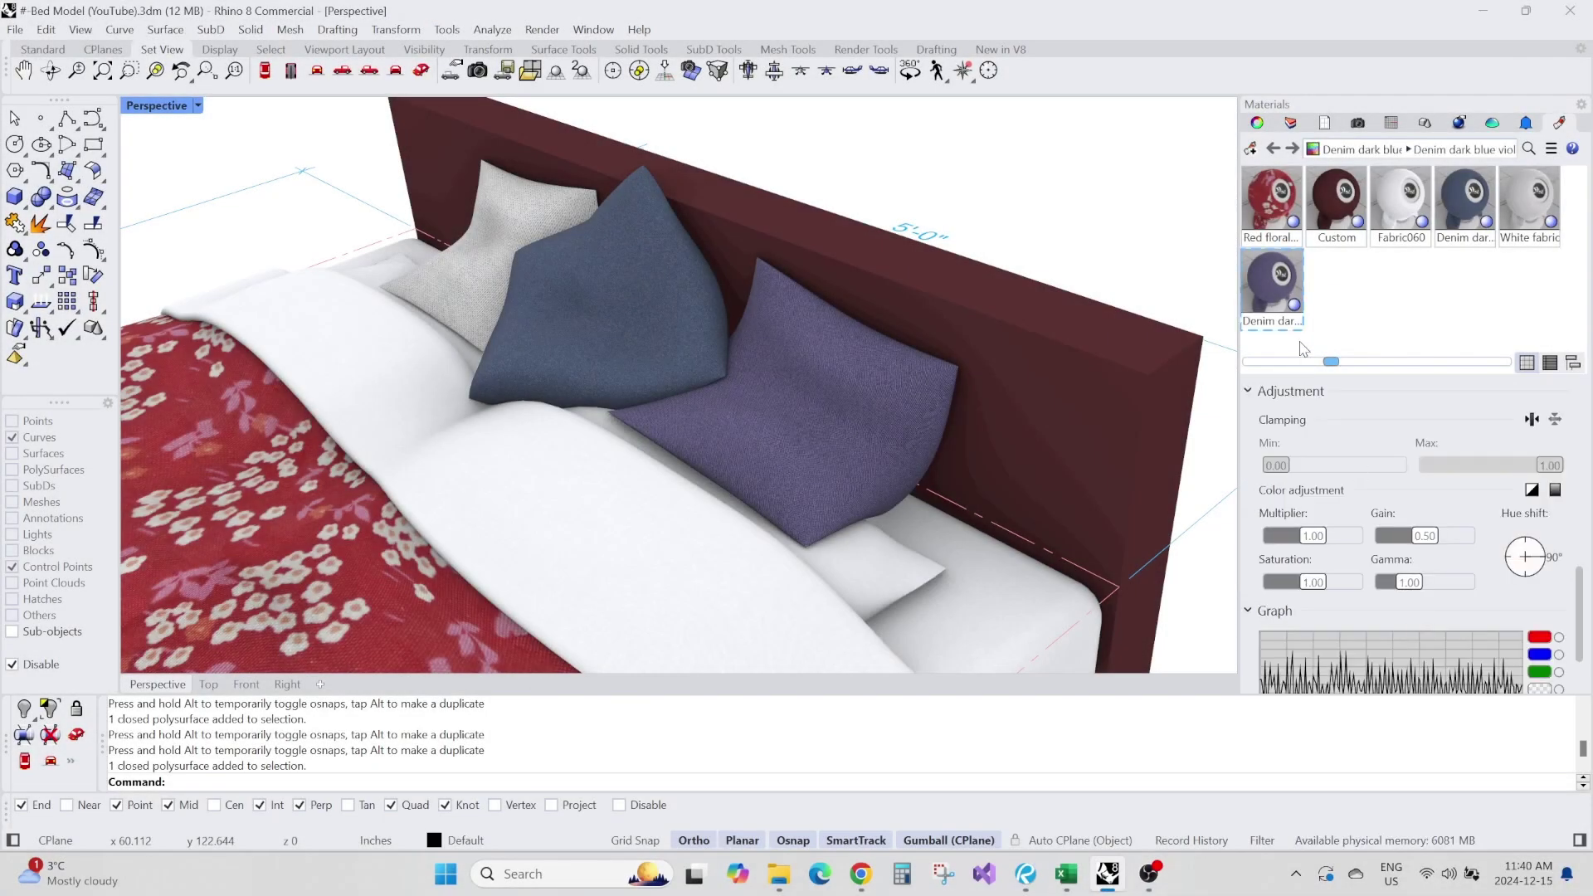
Set the violet denim texture's hue shift to 45°, multiplier to 1.50, gamma to 1.20 and saturation to 0.60.
{"action": "left_click", "coordinate": [1283, 301]}
{"action": "left_click", "coordinate": [1409, 594]}
{"action": "scroll", "coordinate": [1522, 489], "scroll_direction": "down", "scroll_amount": 2}
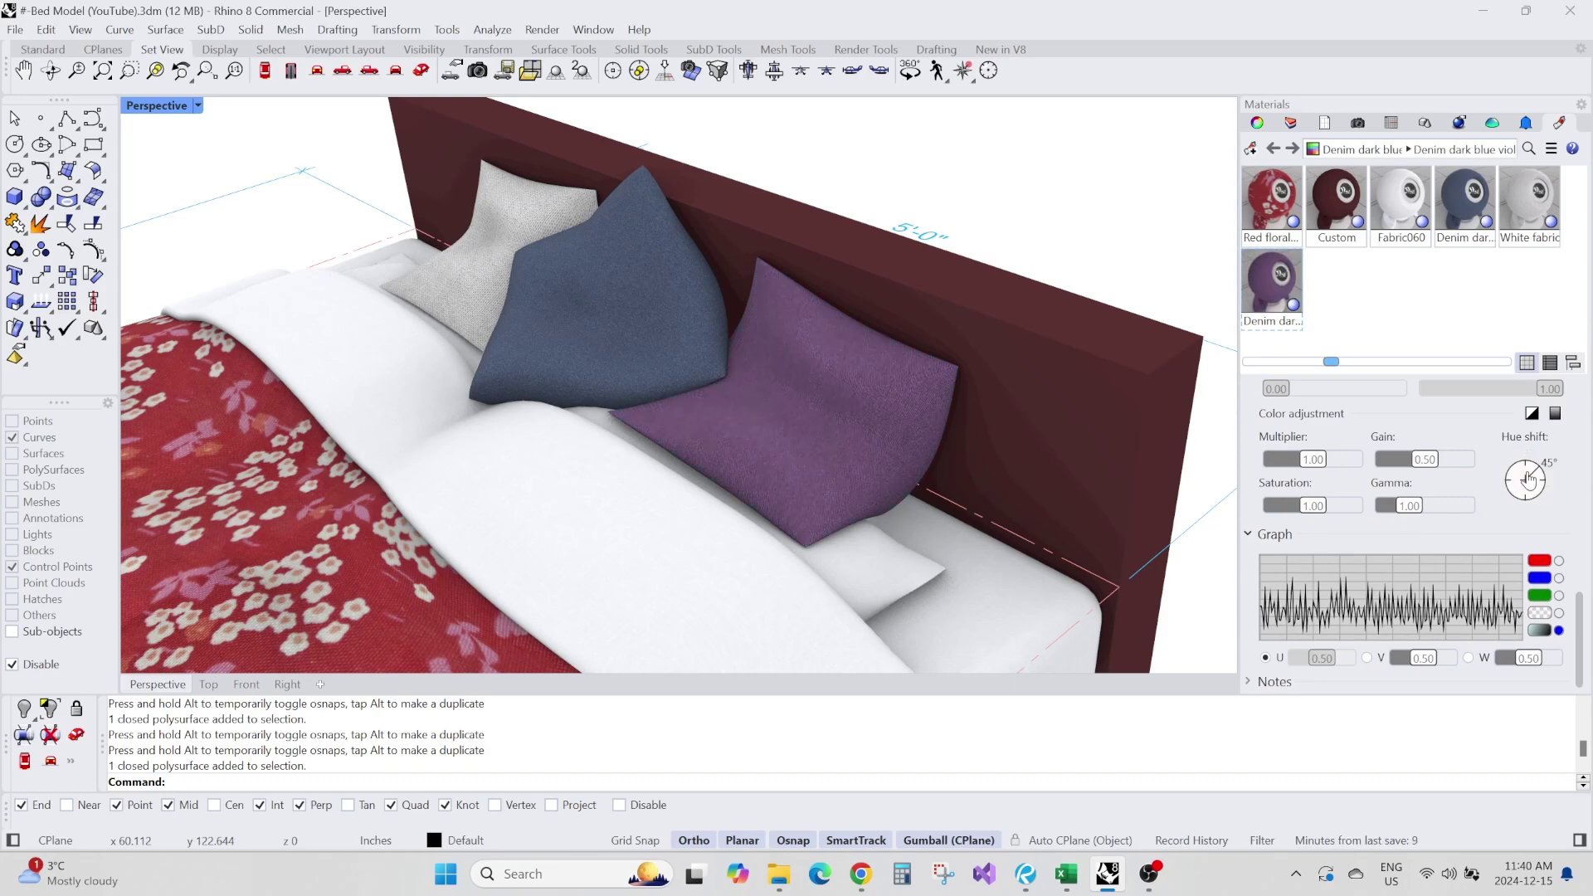
{"action": "type", "text": "1.2"}
{"action": "key", "text": "Return"}
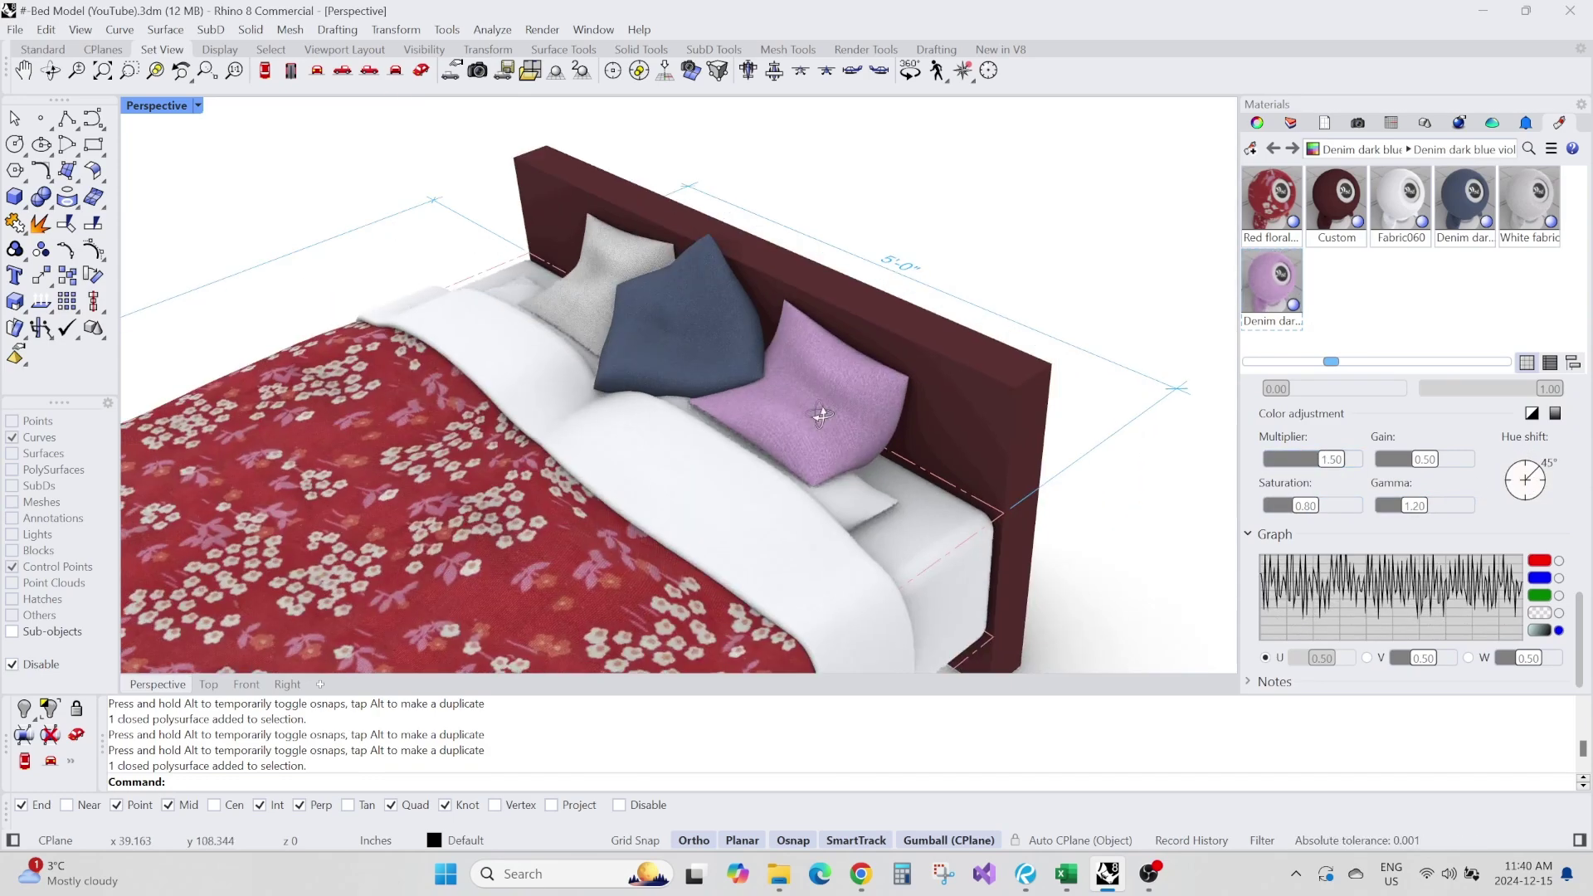
{"action": "left_click", "coordinate": [1311, 508]}
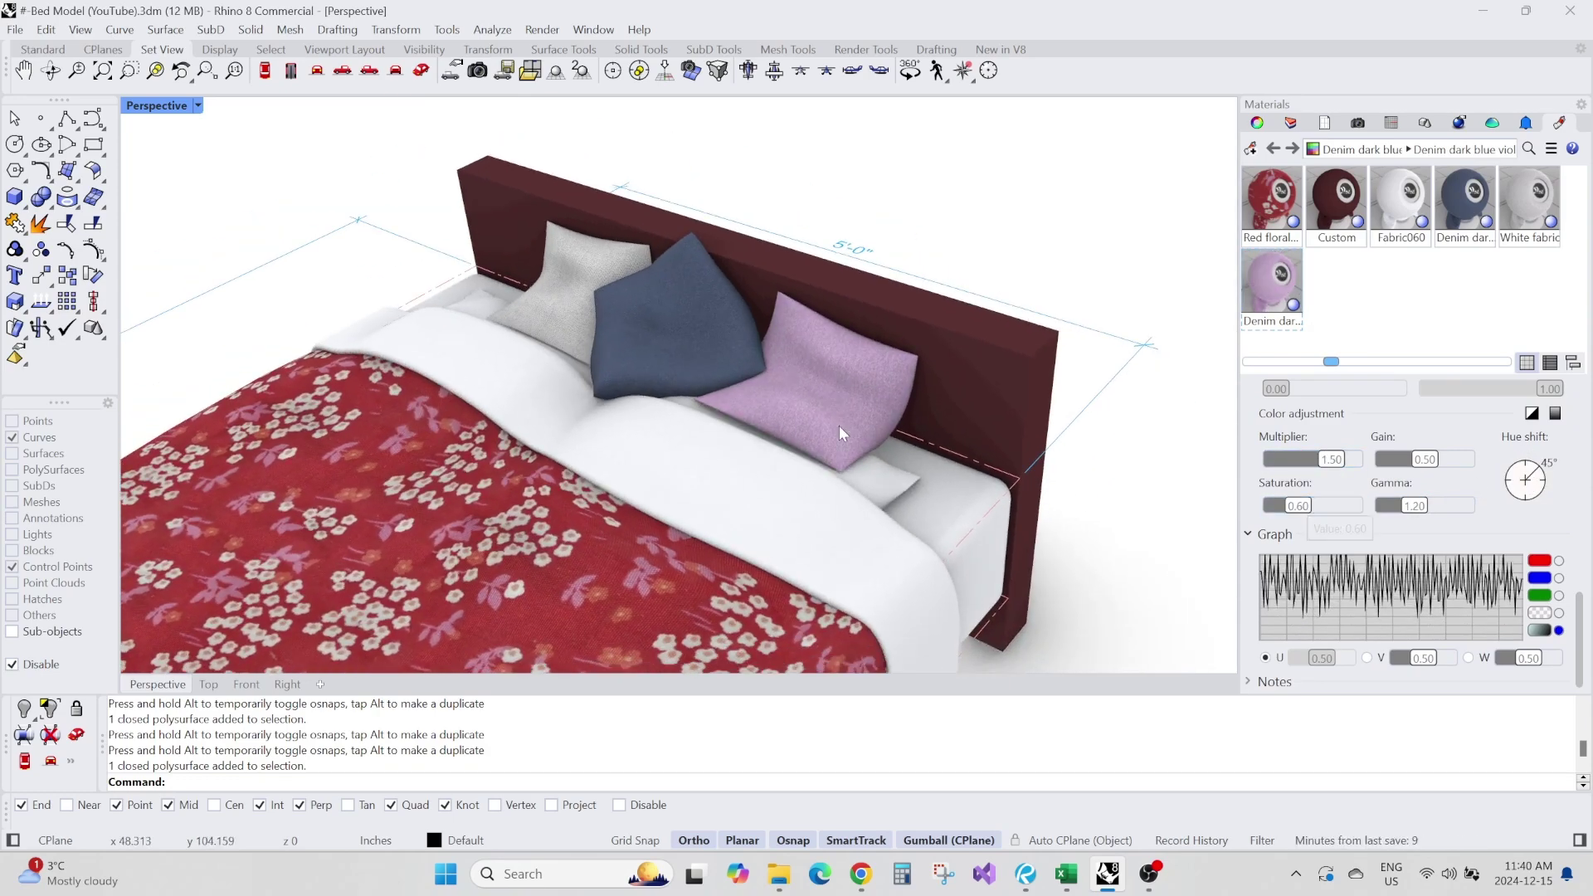
Examine the pillows up close and check the White fabric and dark blue denim material settings.
{"action": "scroll", "coordinate": [782, 448], "scroll_direction": "down", "scroll_amount": 5}
{"action": "right_click_drag", "start_coordinate": [781, 431], "coordinate": [585, 345]}
{"action": "scroll", "coordinate": [749, 326], "scroll_direction": "up", "scroll_amount": 7}
{"action": "left_click", "coordinate": [1530, 202]}
{"action": "left_click_drag", "start_coordinate": [1580, 494], "coordinate": [1579, 560]}
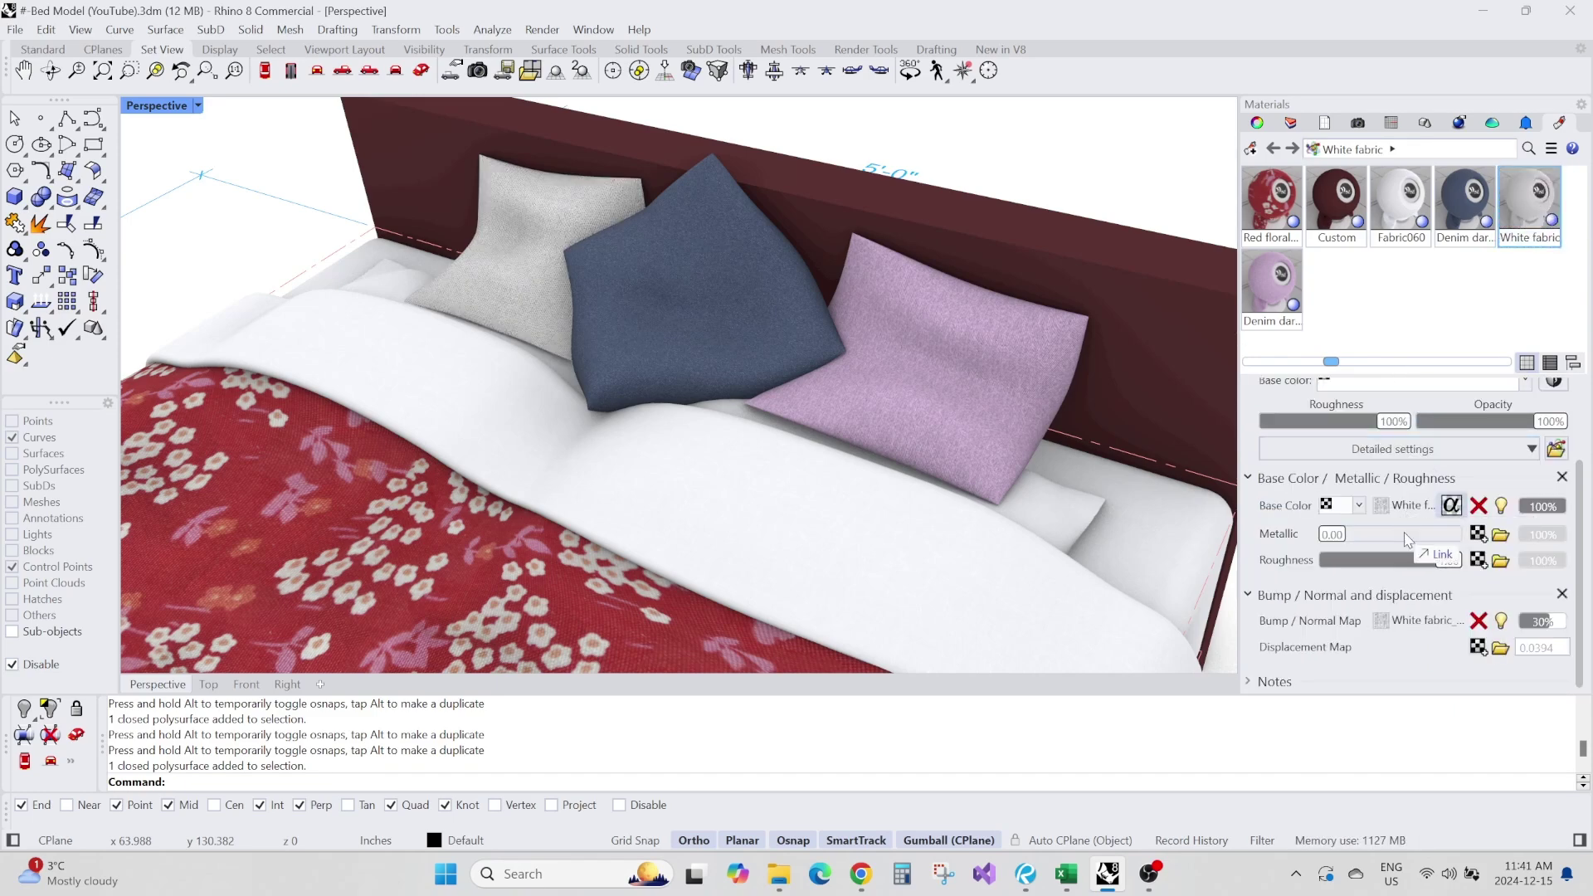
{"action": "scroll", "coordinate": [582, 220], "scroll_direction": "up", "scroll_amount": 8}
{"action": "right_click_drag", "start_coordinate": [583, 220], "coordinate": [613, 239]}
{"action": "scroll", "coordinate": [613, 238], "scroll_direction": "down", "scroll_amount": 5}
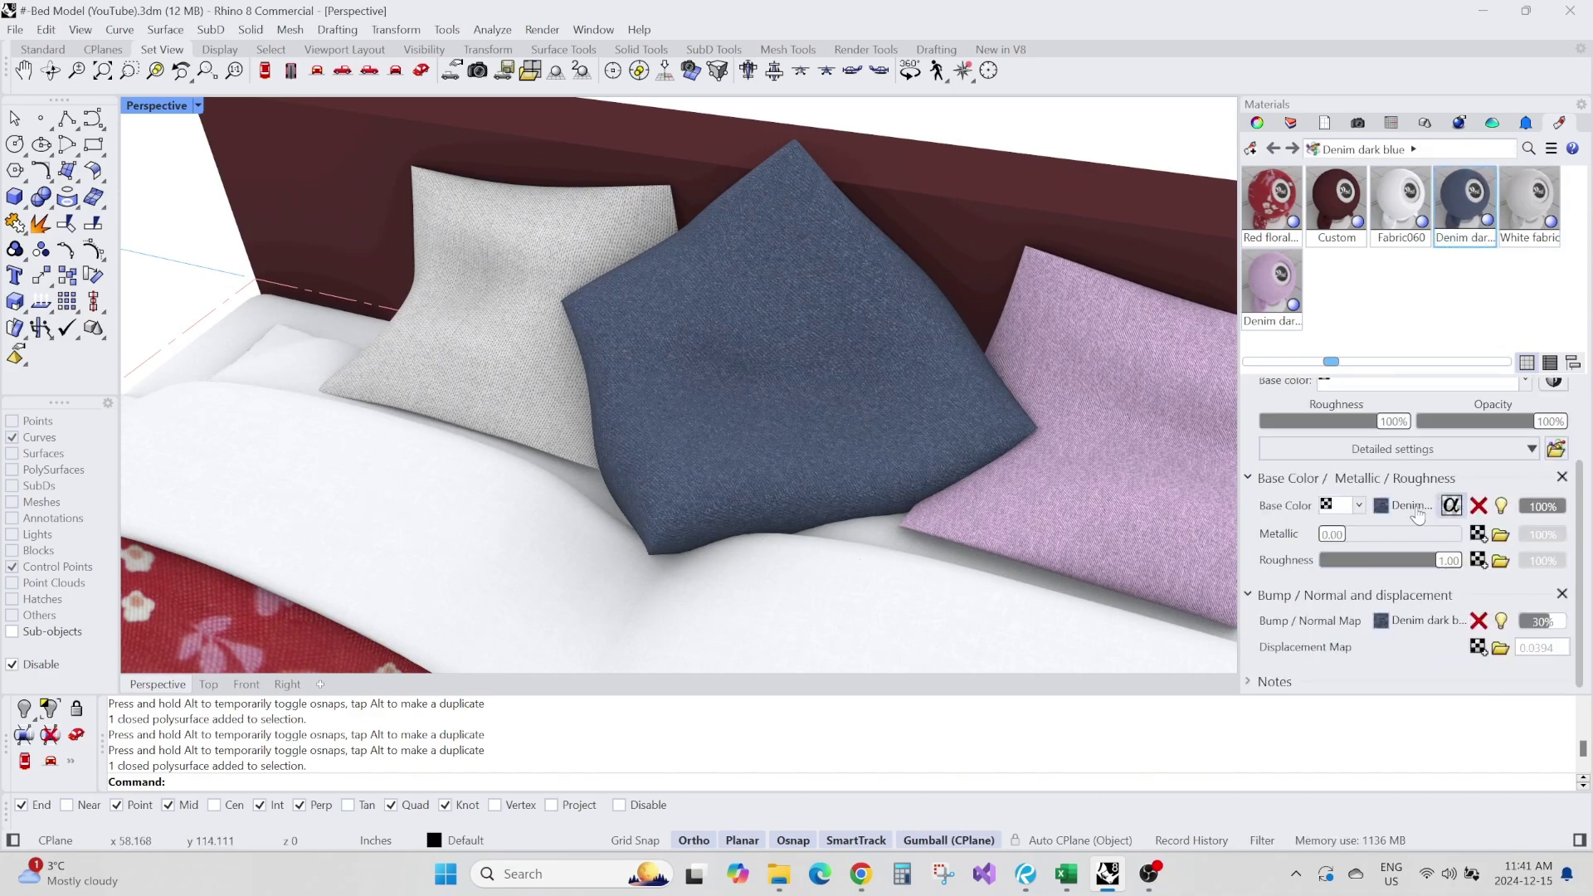
{"action": "scroll", "coordinate": [898, 409], "scroll_direction": "down", "scroll_amount": 5}
{"action": "scroll", "coordinate": [871, 341], "scroll_direction": "up", "scroll_amount": 3}
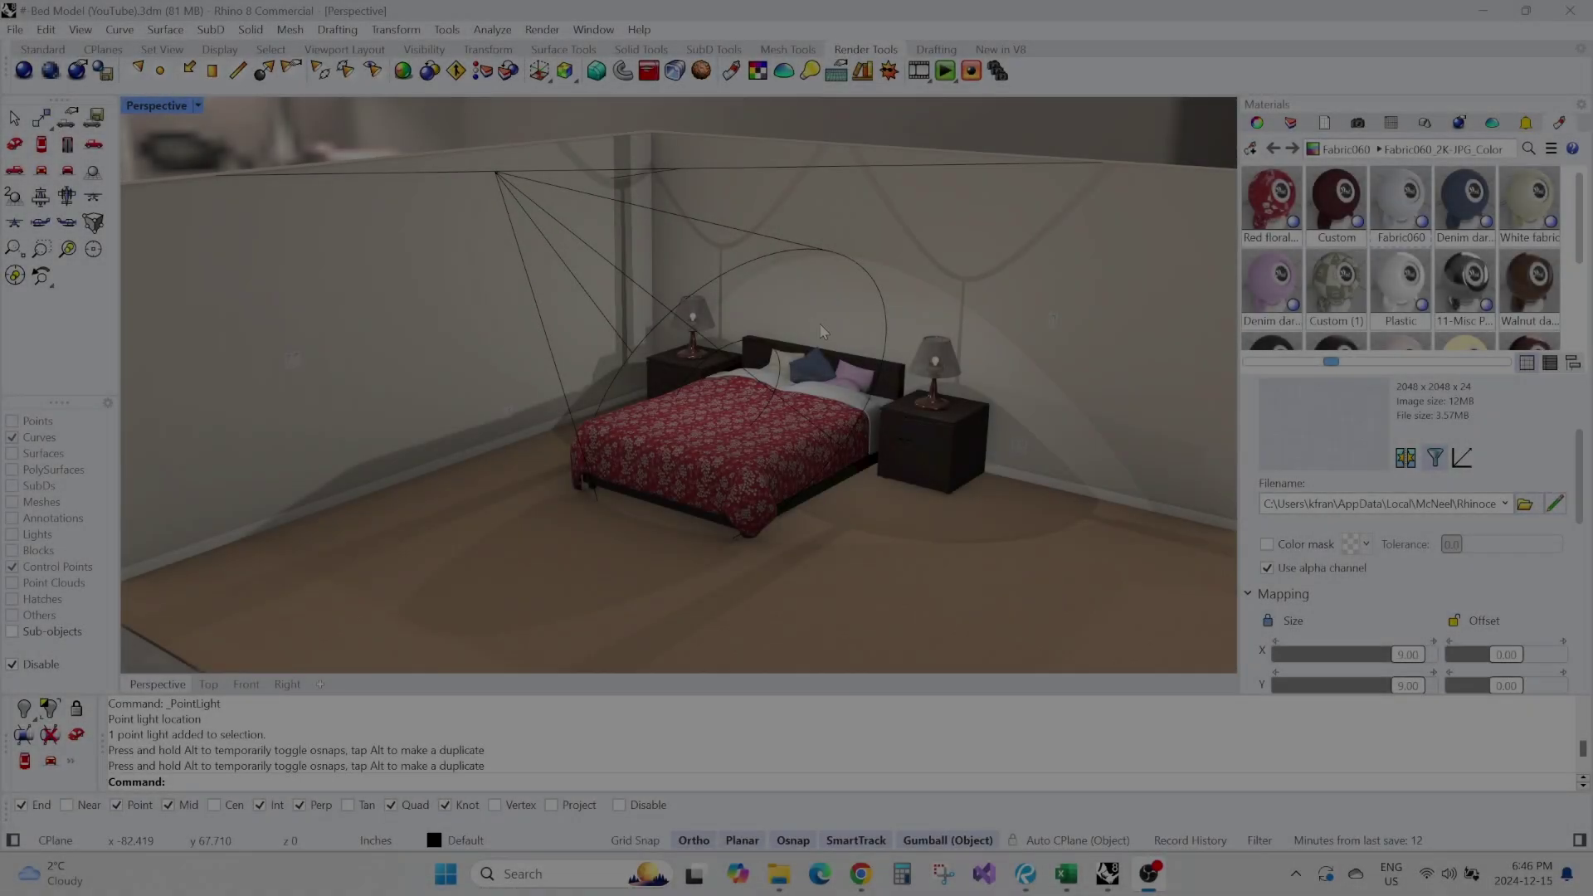
Examine the furnished bedroom scene and the cutout handles on the nightstand's drawer fronts.
{"action": "scroll", "coordinate": [829, 348], "scroll_direction": "down", "scroll_amount": 8}
{"action": "right_click_drag", "start_coordinate": [844, 365], "coordinate": [873, 430]}
{"action": "scroll", "coordinate": [844, 366], "scroll_direction": "up", "scroll_amount": 12}
{"action": "scroll", "coordinate": [838, 434], "scroll_direction": "up", "scroll_amount": 4}
{"action": "scroll", "coordinate": [873, 429], "scroll_direction": "down", "scroll_amount": 6}
{"action": "scroll", "coordinate": [868, 398], "scroll_direction": "up", "scroll_amount": 10}
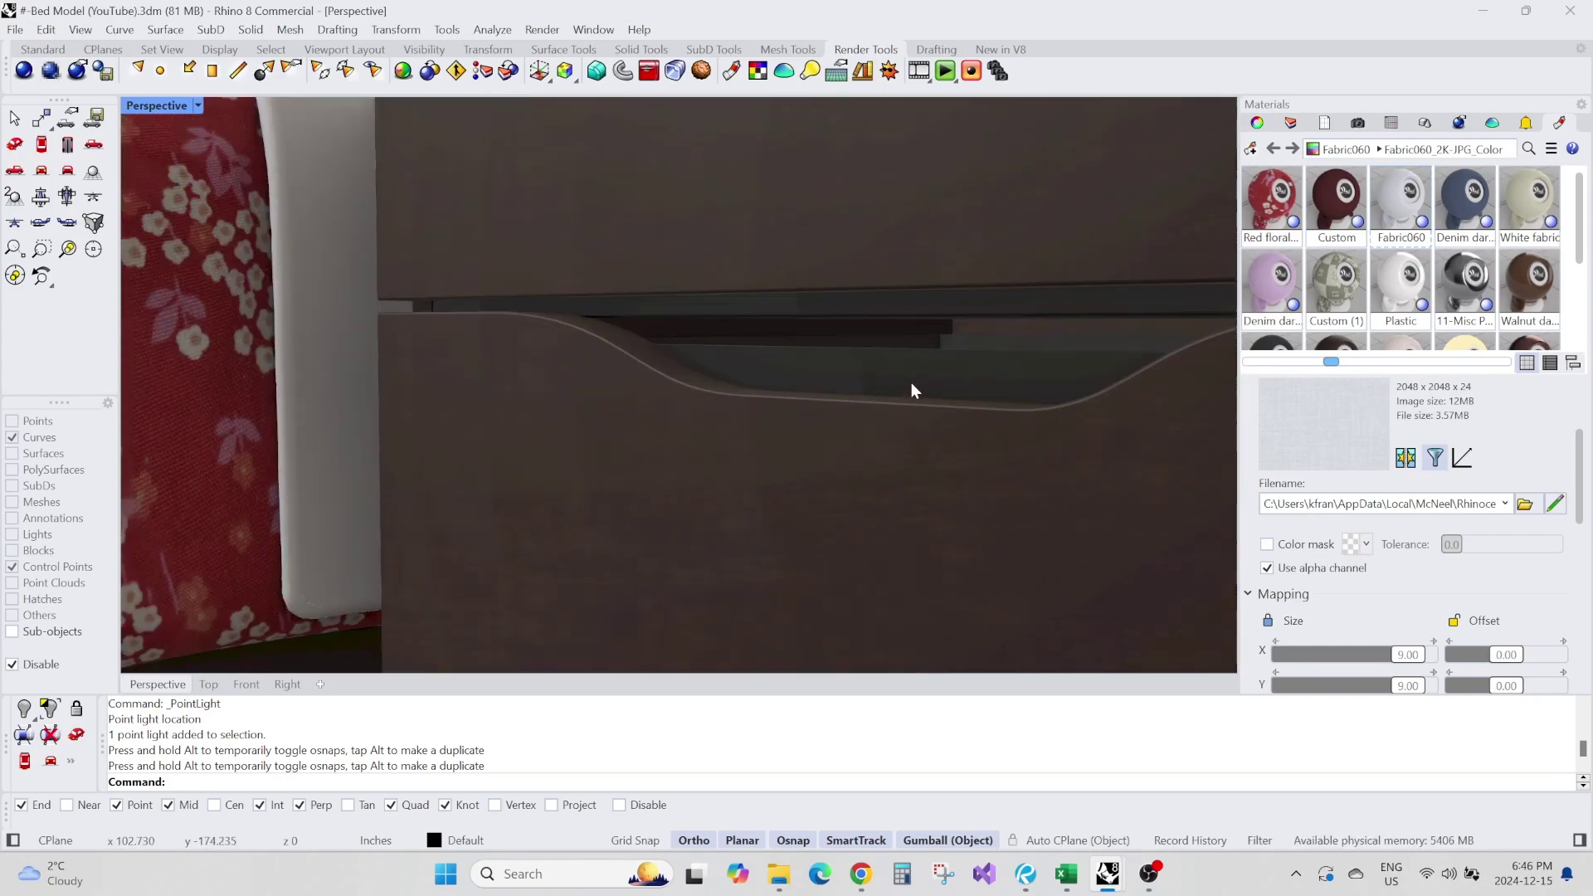
{"action": "scroll", "coordinate": [714, 558], "scroll_direction": "down", "scroll_amount": 5}
Select the nightstand block beside the bed and isolate it from the rest of the room.
{"action": "left_click", "coordinate": [744, 510]}
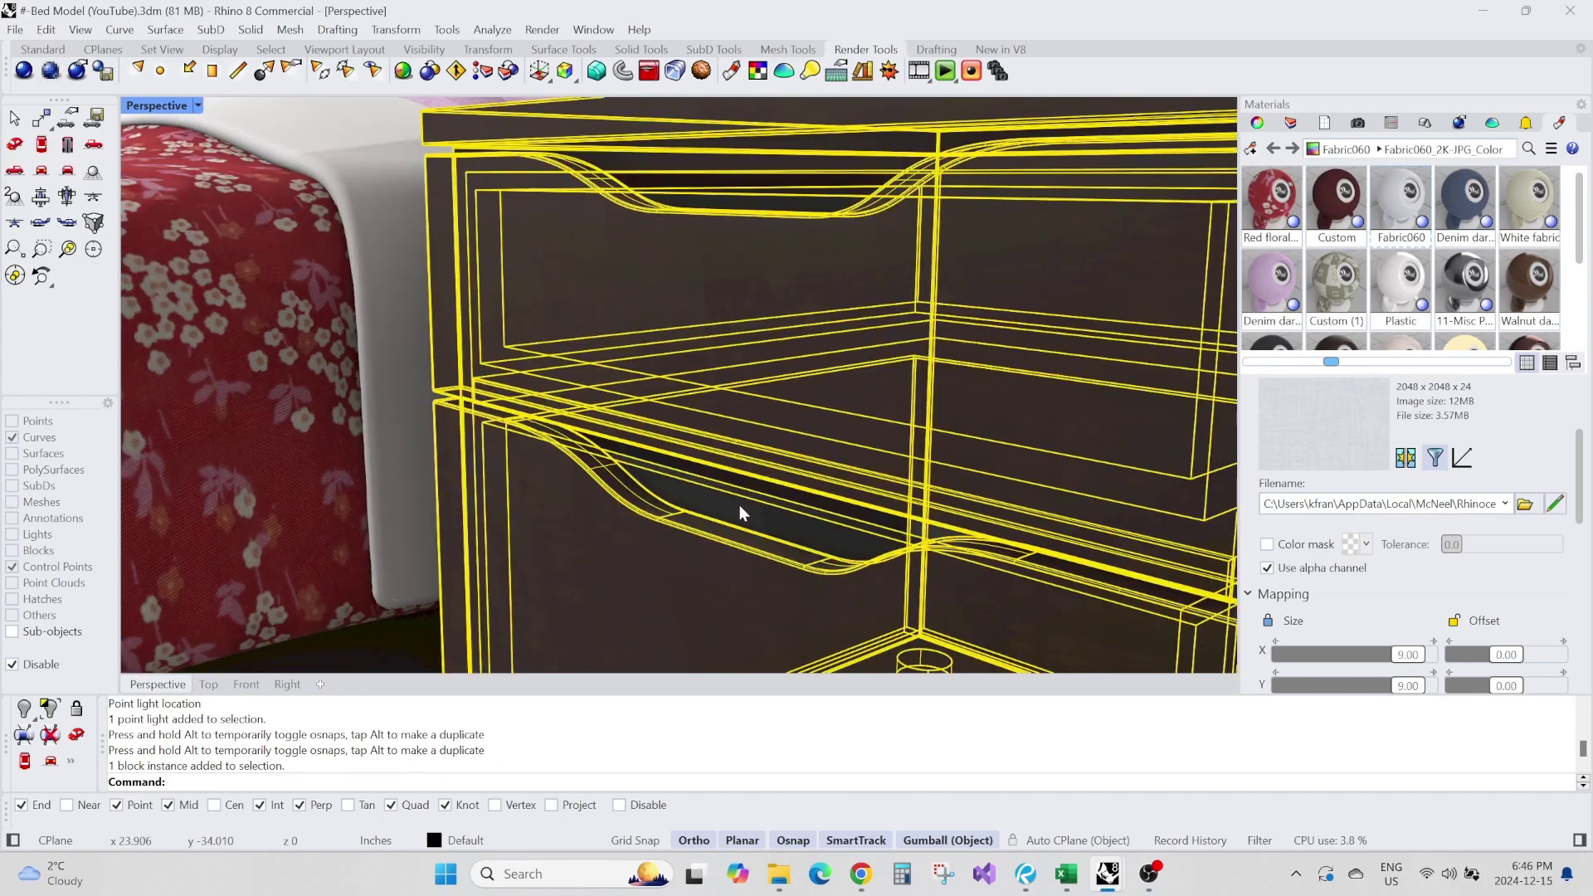
{"action": "scroll", "coordinate": [750, 459], "scroll_direction": "down", "scroll_amount": 12}
{"action": "right_click_drag", "start_coordinate": [772, 415], "coordinate": [813, 478]}
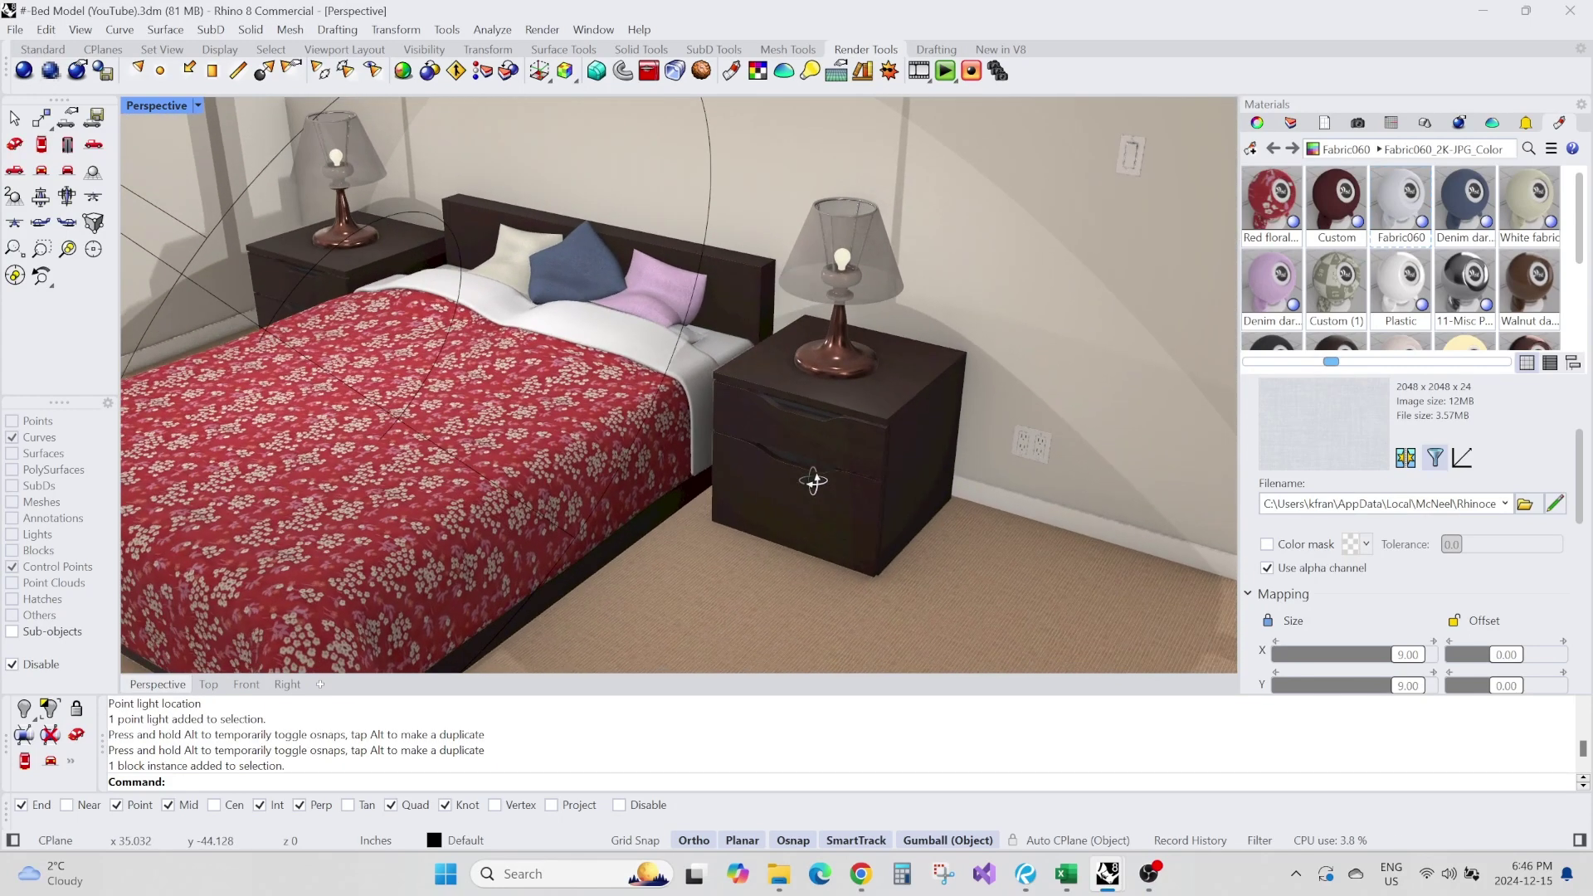
{"action": "scroll", "coordinate": [824, 488], "scroll_direction": "up", "scroll_amount": 5}
{"action": "double_click", "coordinate": [823, 488]}
{"action": "left_click", "coordinate": [809, 472]}
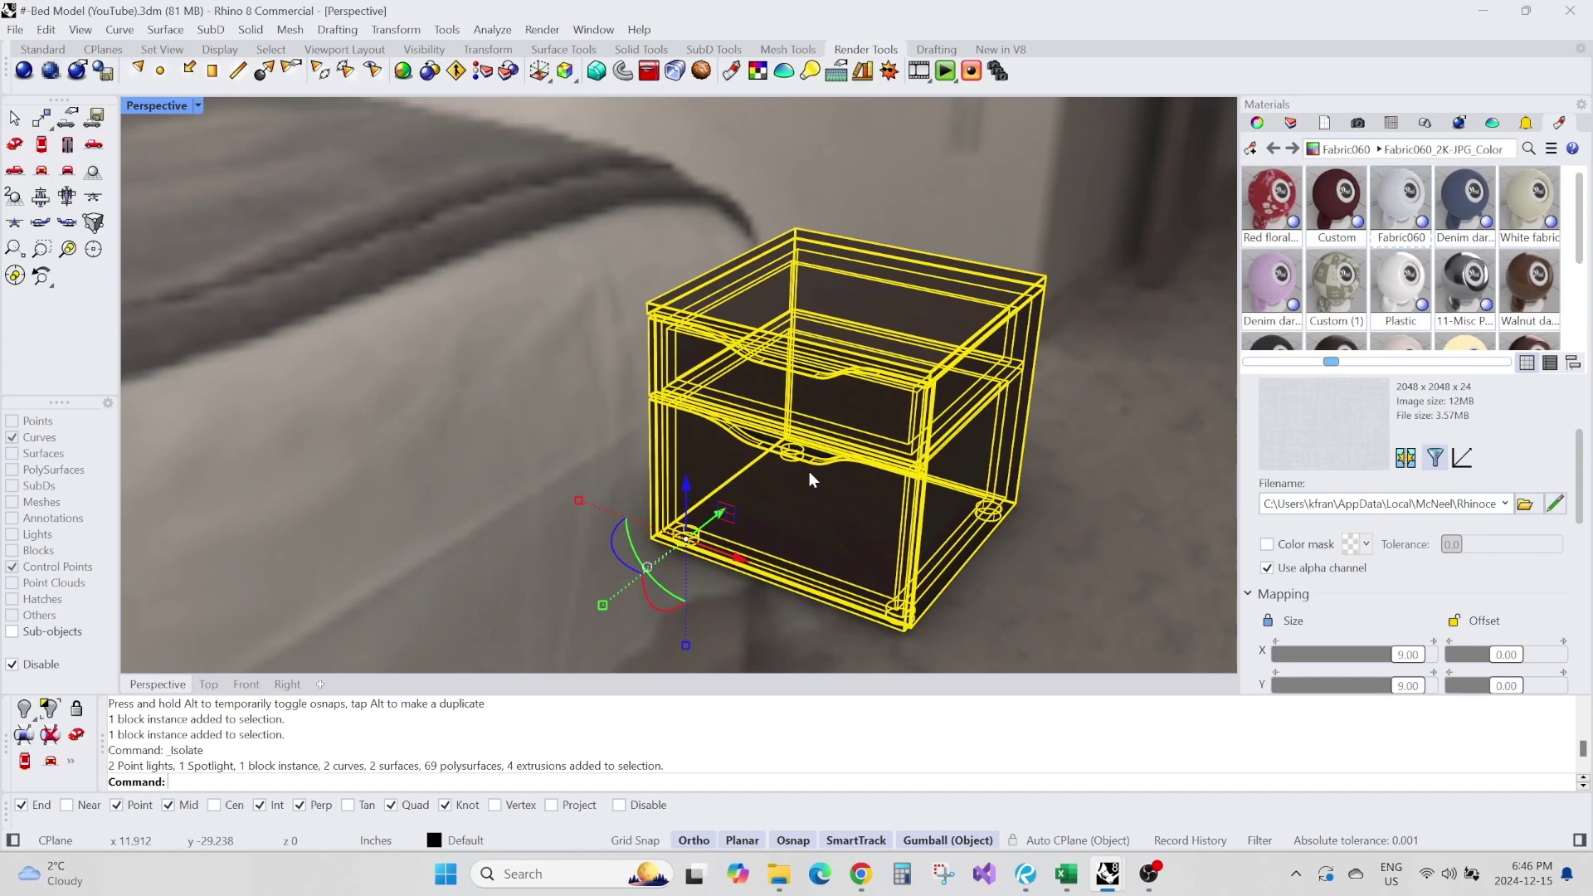
Open the nightstand block for editing and move the drawer fronts out away from the cabinet.
{"action": "right_click_drag", "start_coordinate": [840, 490], "coordinate": [789, 477]}
{"action": "scroll", "coordinate": [789, 476], "scroll_direction": "down", "scroll_amount": 4}
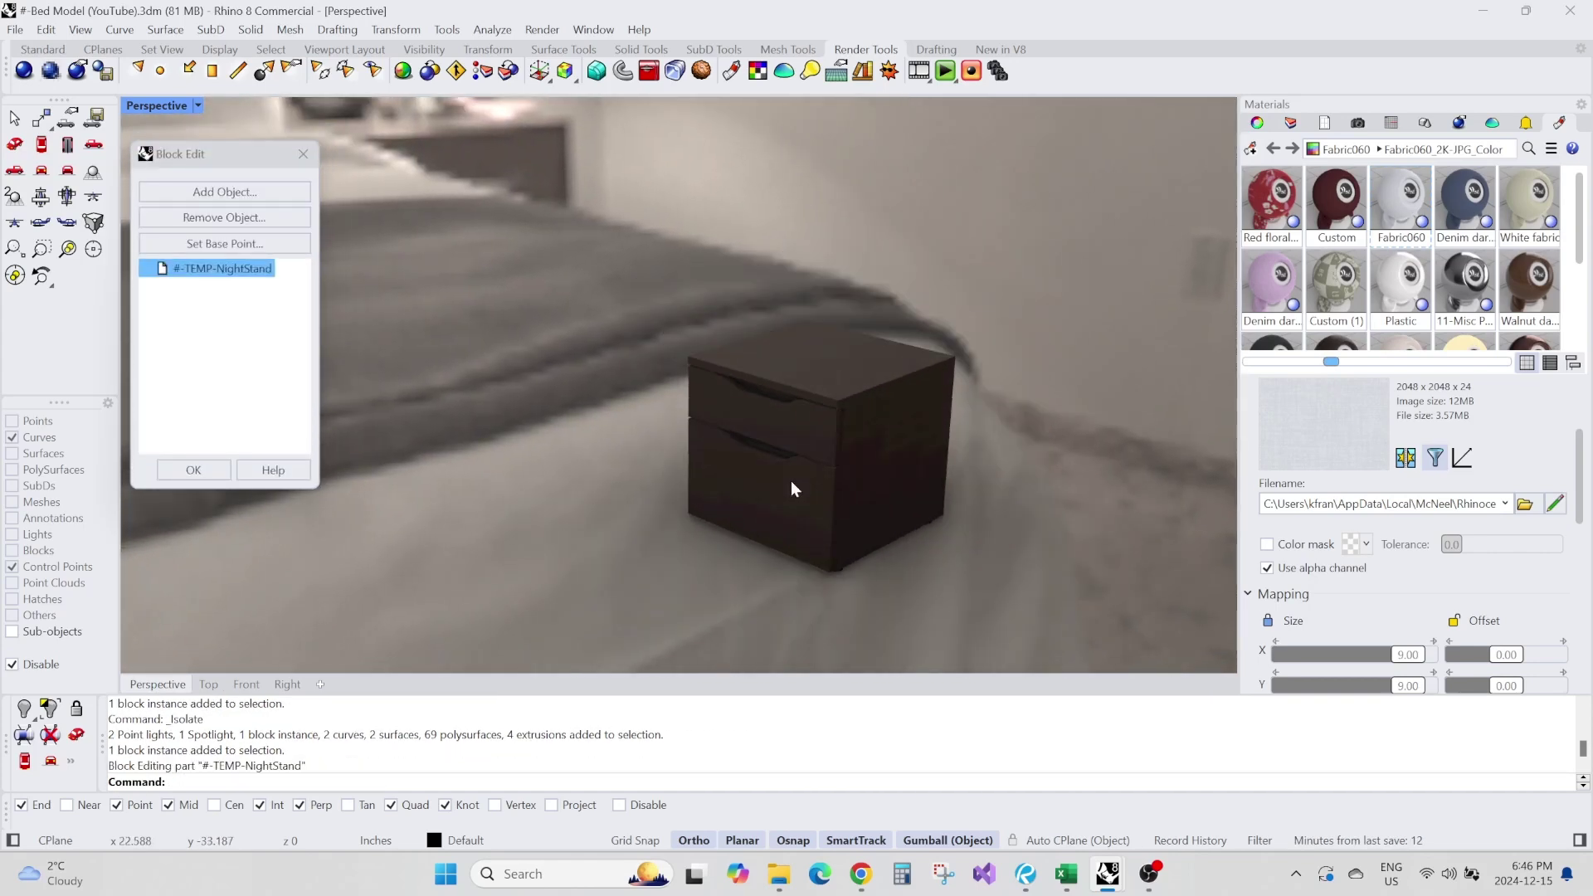
{"action": "left_click", "coordinate": [790, 476]}
{"action": "scroll", "coordinate": [805, 471], "scroll_direction": "up", "scroll_amount": 2}
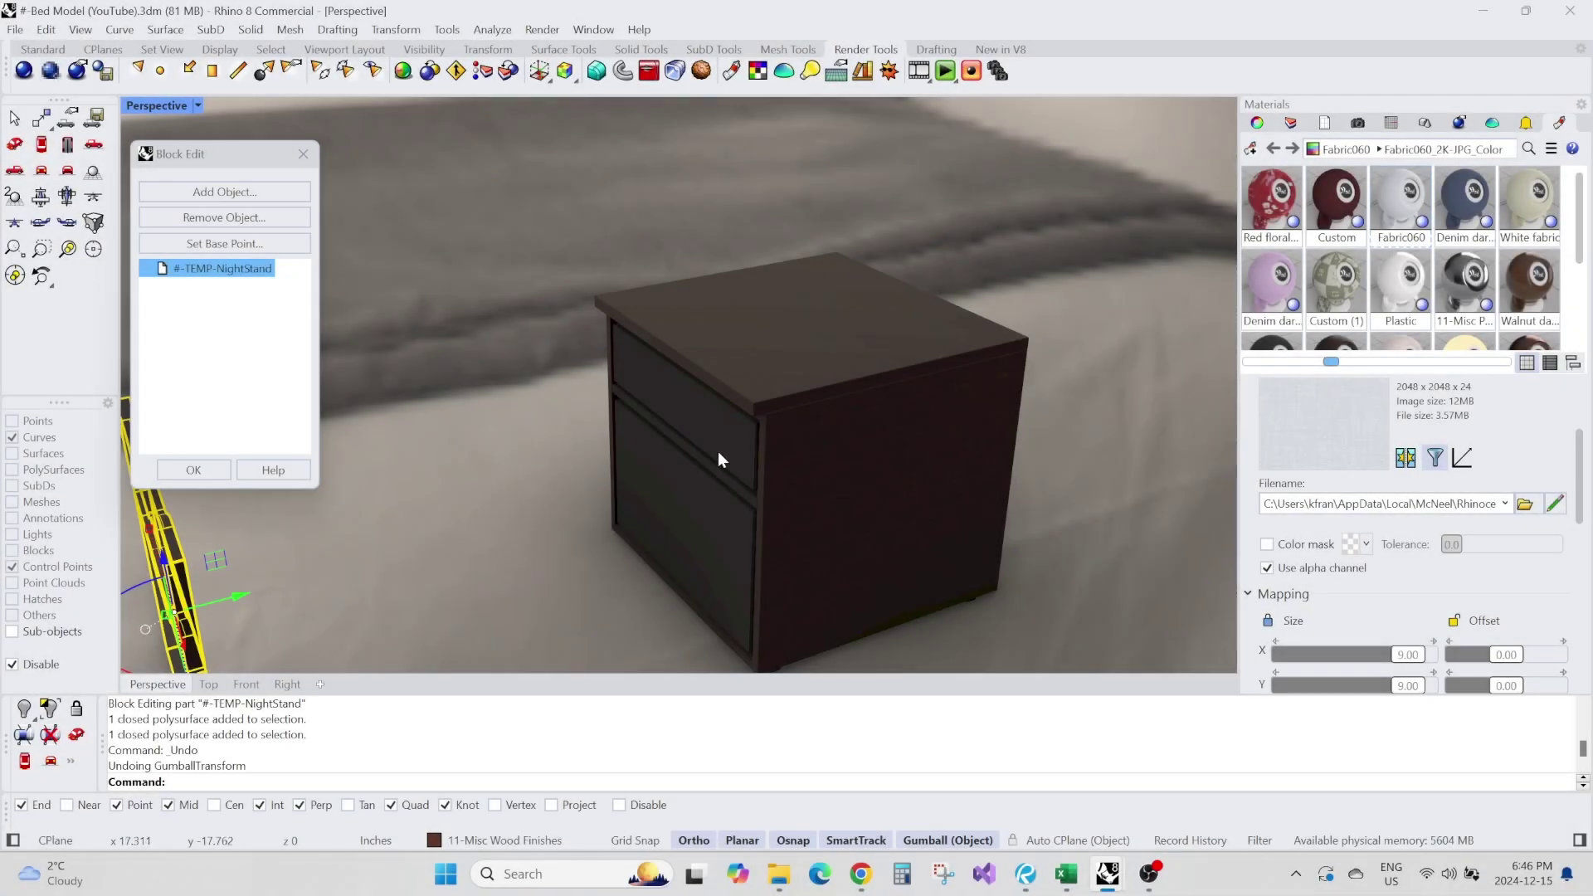
Select both drawer boxes inside the nightstand and move them out to meet the drawer fronts.
{"action": "left_click", "coordinate": [719, 455]}
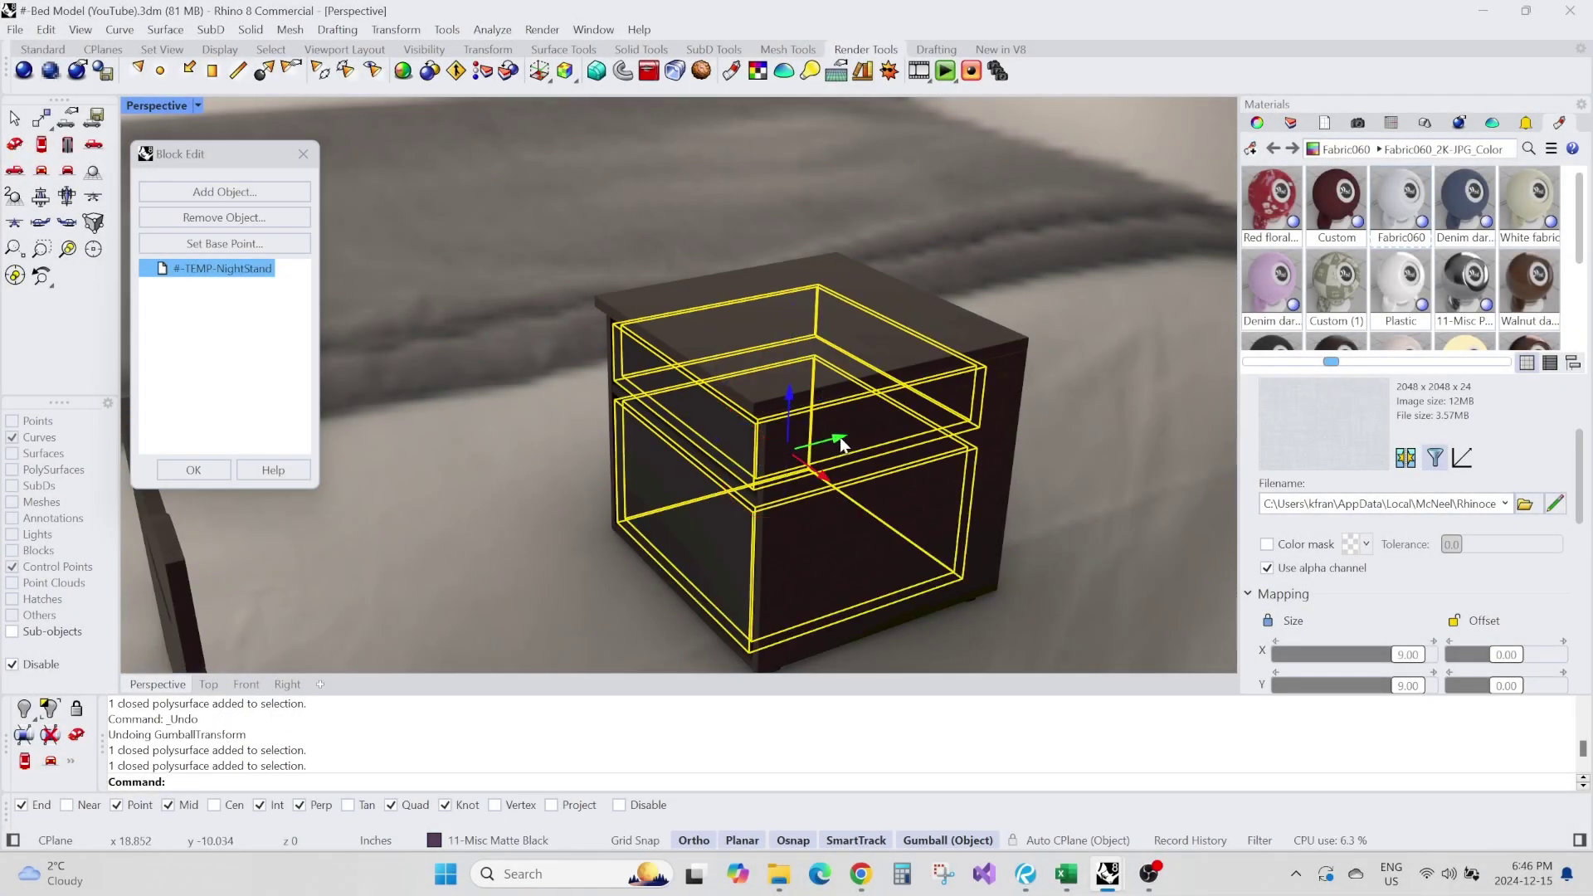
{"action": "key", "text": "Return"}
{"action": "key", "text": "Escape"}
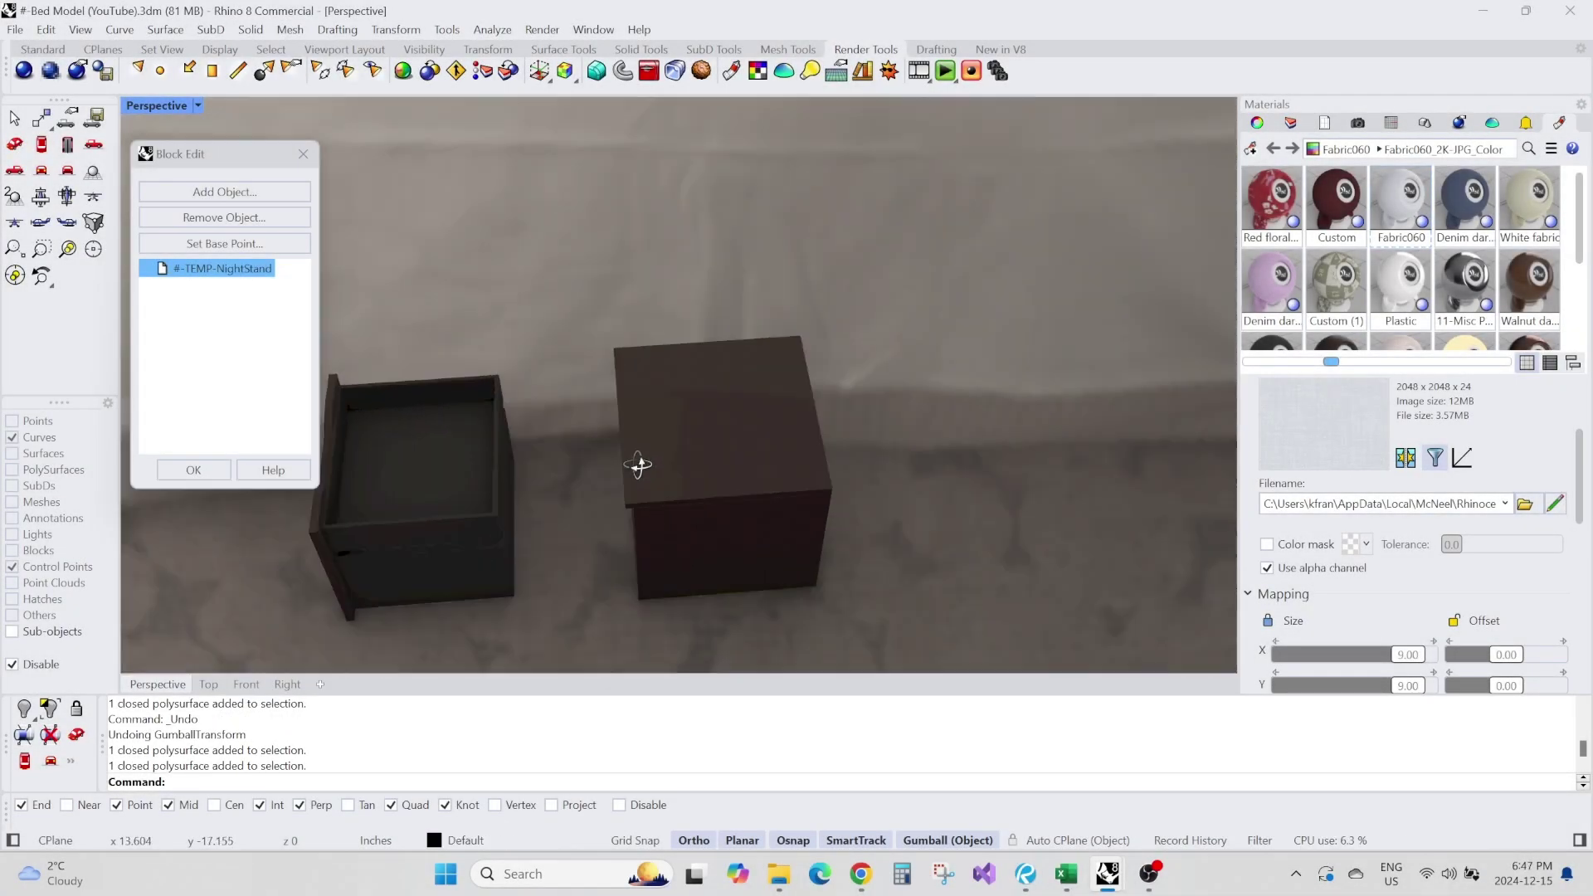
Move the upper drawer box's inner front face 1/2 inch toward the drawer front and select the drawer boxes.
{"action": "scroll", "coordinate": [594, 448], "scroll_direction": "down", "scroll_amount": 4}
{"action": "right_click_drag", "start_coordinate": [594, 448], "coordinate": [582, 330]}
{"action": "scroll", "coordinate": [441, 367], "scroll_direction": "up", "scroll_amount": 10}
{"action": "left_click", "coordinate": [453, 352]}
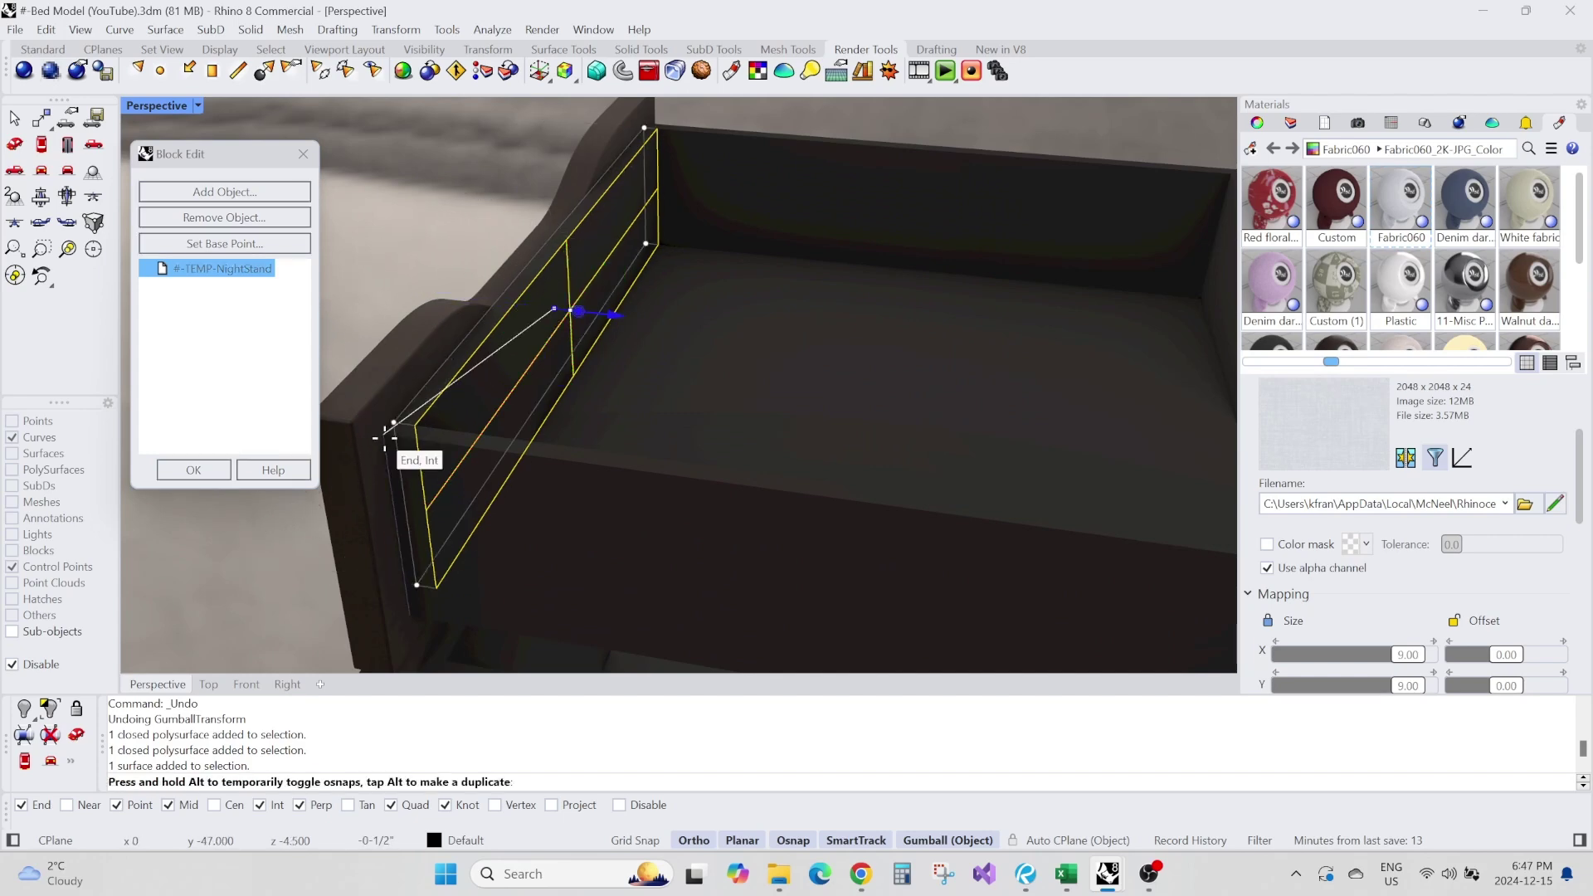
{"action": "key", "text": "Escape"}
{"action": "left_click", "coordinate": [542, 523]}
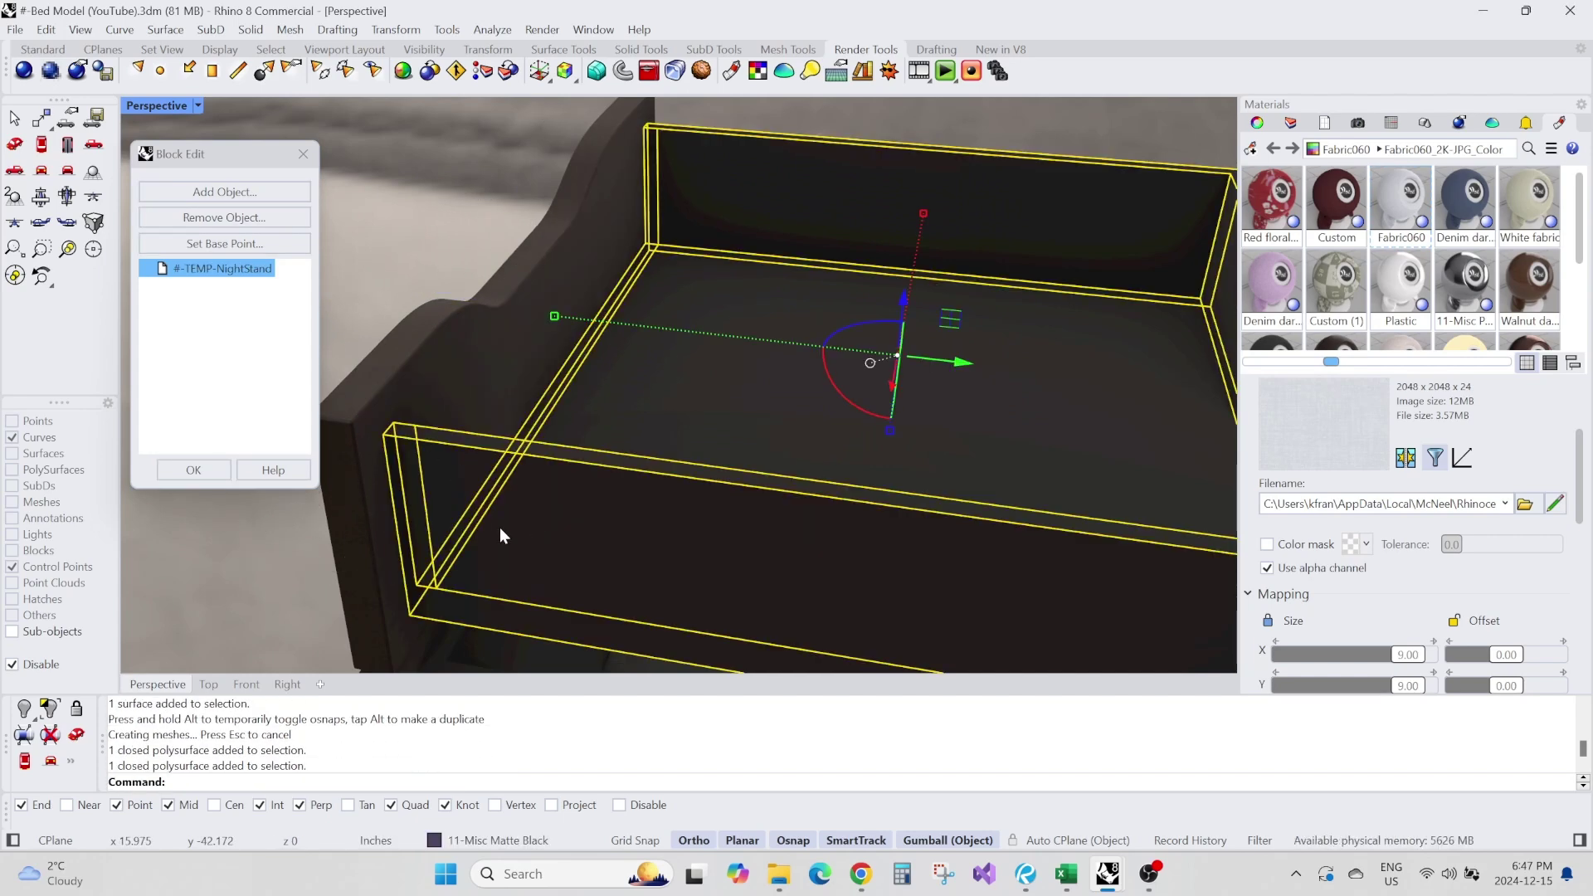
Merge all coplanar faces of the selected nightstand drawer boxes.
{"action": "type", "text": "maf"}
{"action": "key", "text": "Return"}
{"action": "key", "text": "Escape"}
{"action": "scroll", "coordinate": [713, 394], "scroll_direction": "down", "scroll_amount": 2}
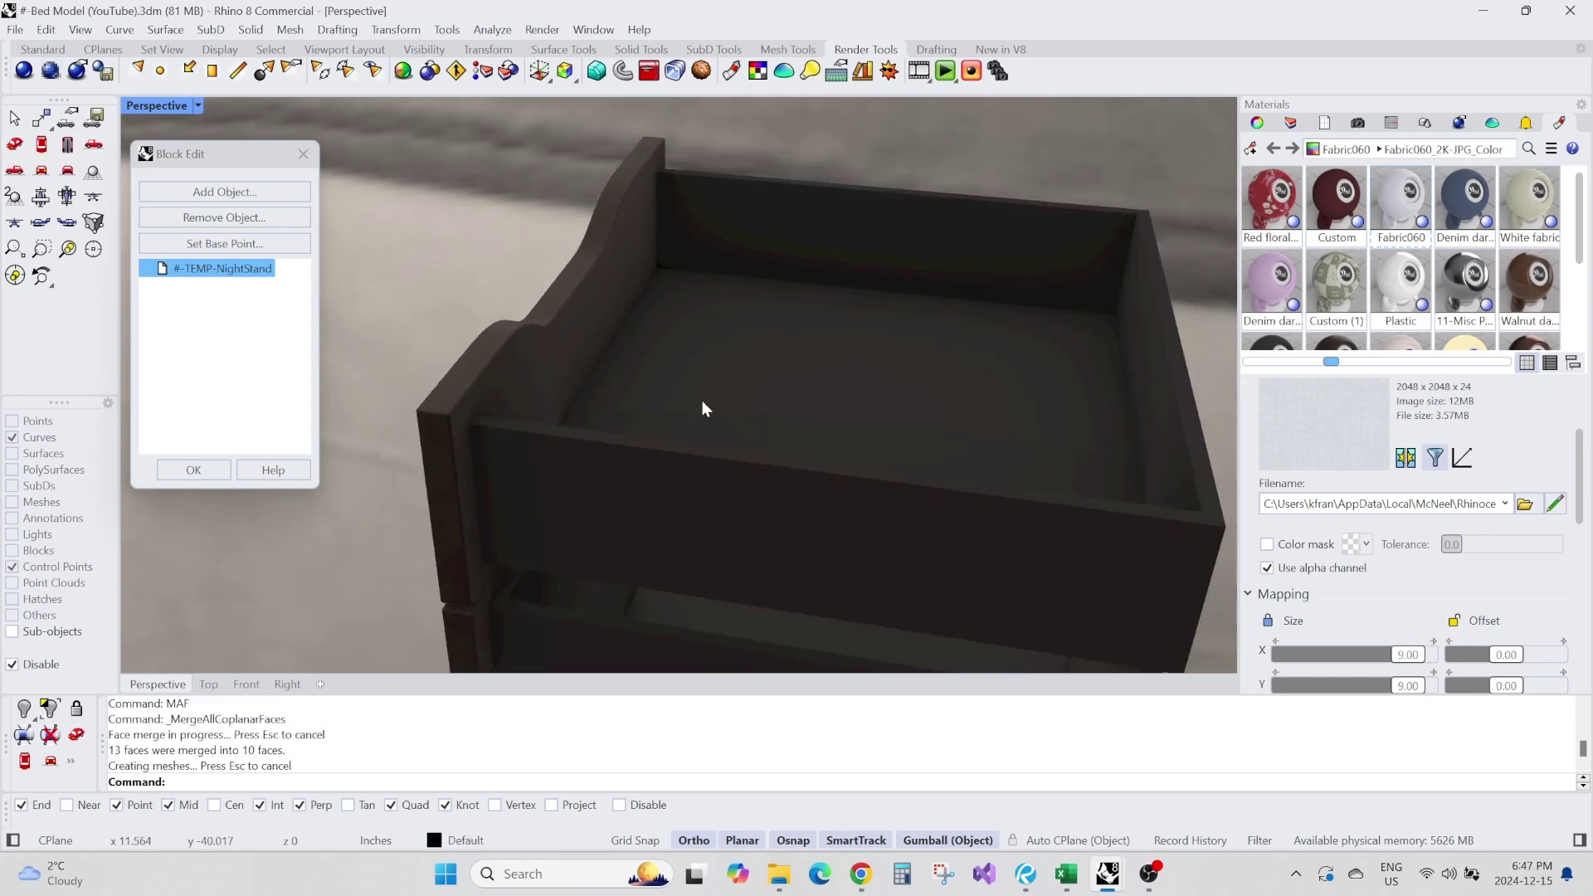
{"action": "left_click", "coordinate": [714, 395]}
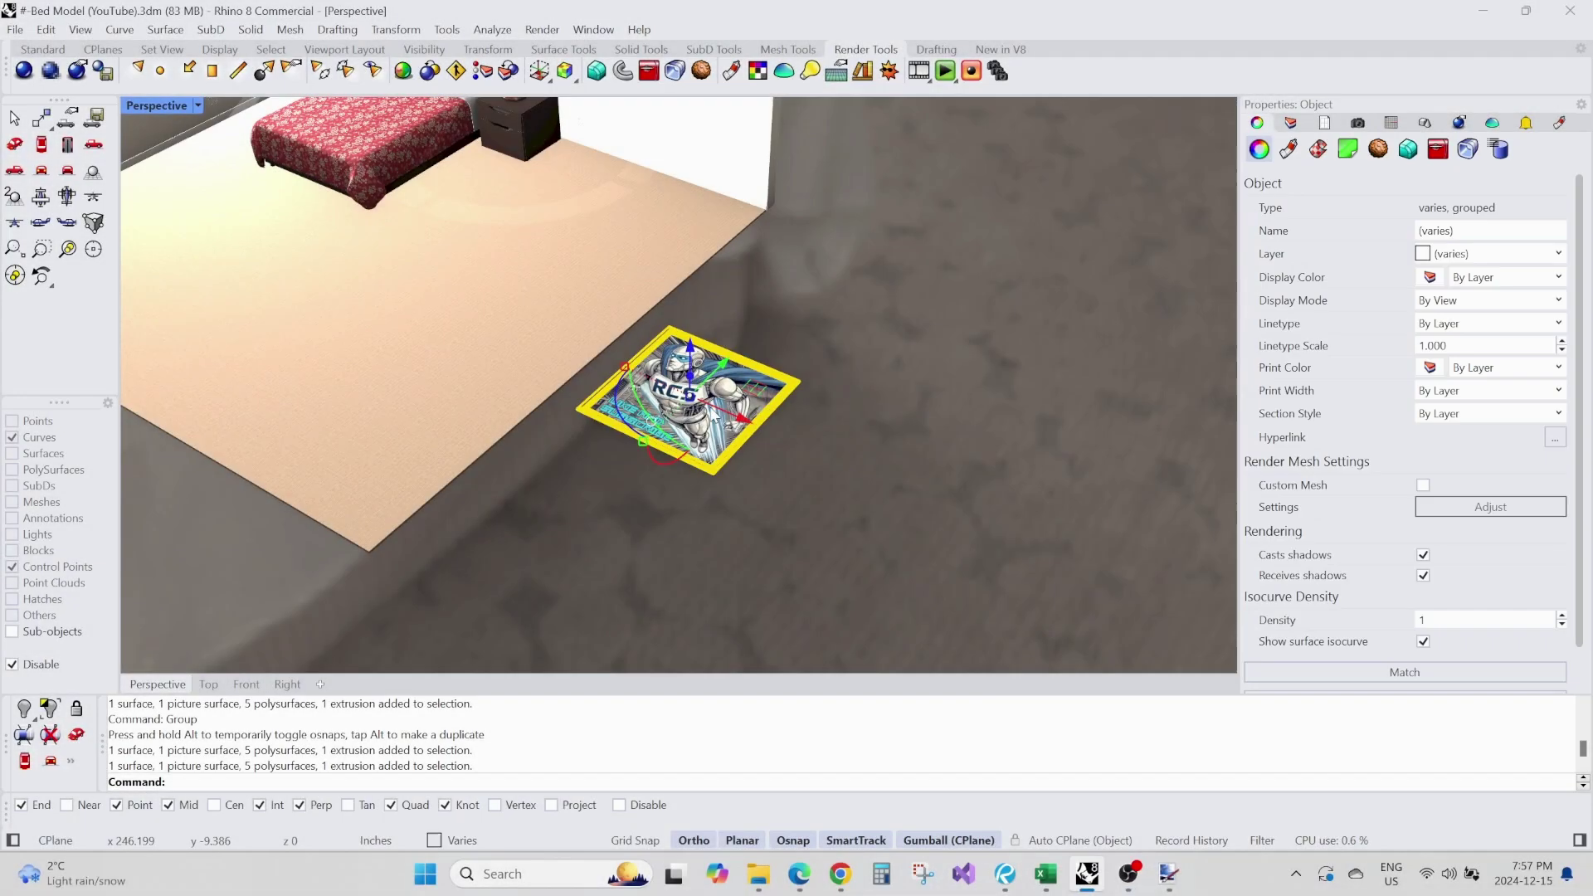
Rotate the grouped framed picture upright and relocate its gumball to the back of the frame.
{"action": "left_click", "coordinate": [609, 445]}
{"action": "key", "text": "Return"}
{"action": "right_click_drag", "start_coordinate": [610, 448], "coordinate": [551, 413]}
{"action": "scroll", "coordinate": [573, 399], "scroll_direction": "up", "scroll_amount": 4}
{"action": "left_click_drag", "start_coordinate": [588, 211], "coordinate": [567, 488], "text": "ctrl"}
{"action": "left_click", "coordinate": [557, 472]}
{"action": "scroll", "coordinate": [468, 442], "scroll_direction": "down", "scroll_amount": 4}
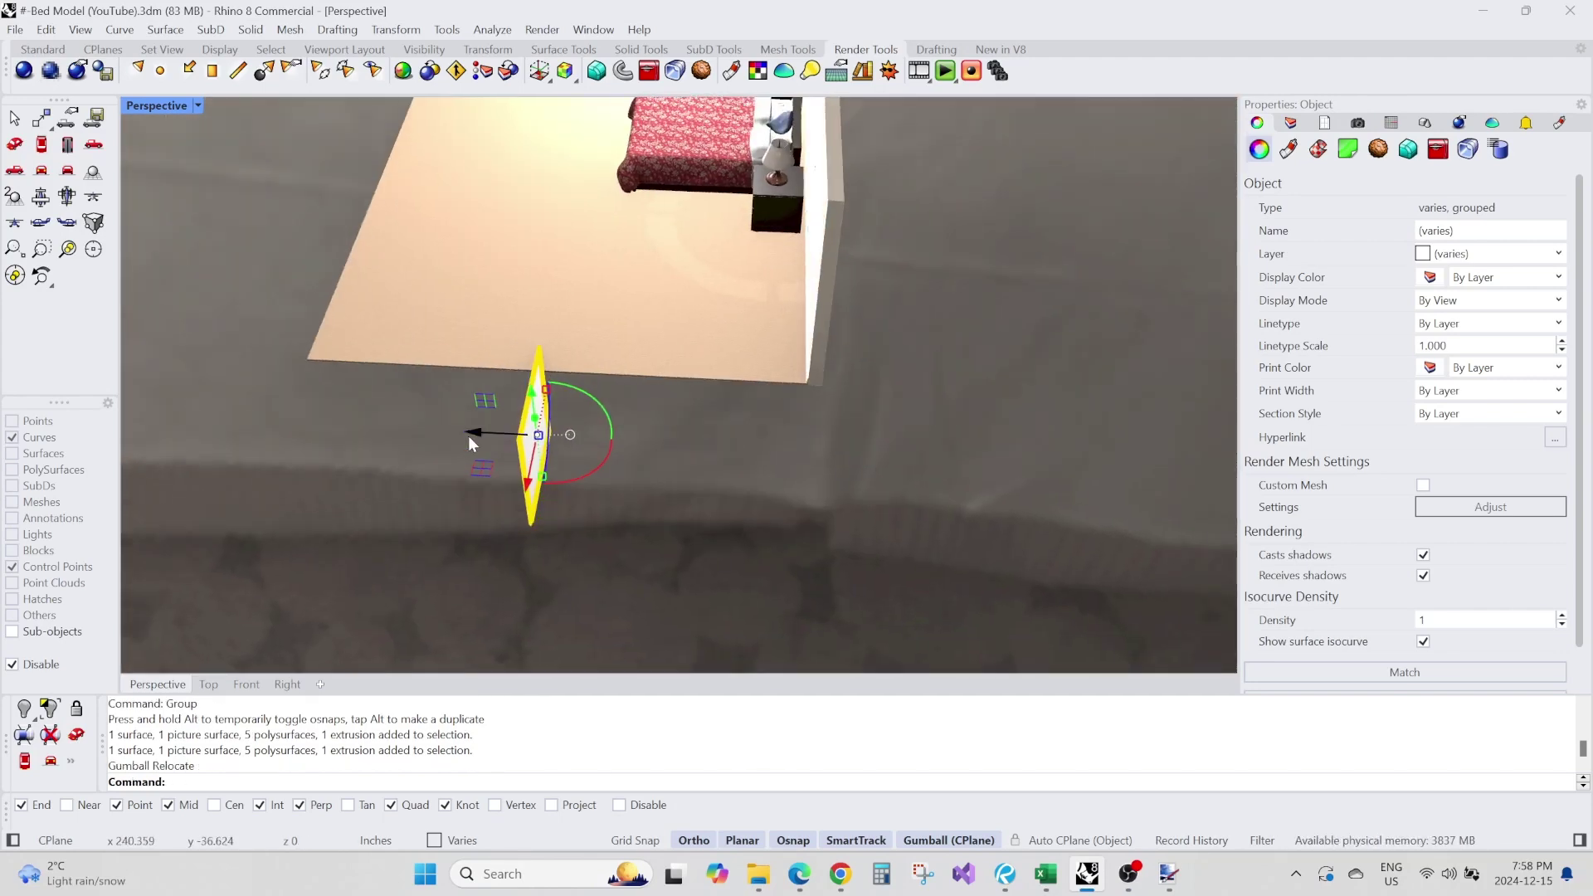
Move the framed picture from beside the room onto the wall above the bed.
{"action": "right_click_drag", "start_coordinate": [581, 431], "coordinate": [760, 350]}
{"action": "scroll", "coordinate": [757, 316], "scroll_direction": "up", "scroll_amount": 6}
{"action": "left_click_drag", "start_coordinate": [1082, 470], "coordinate": [564, 276]}
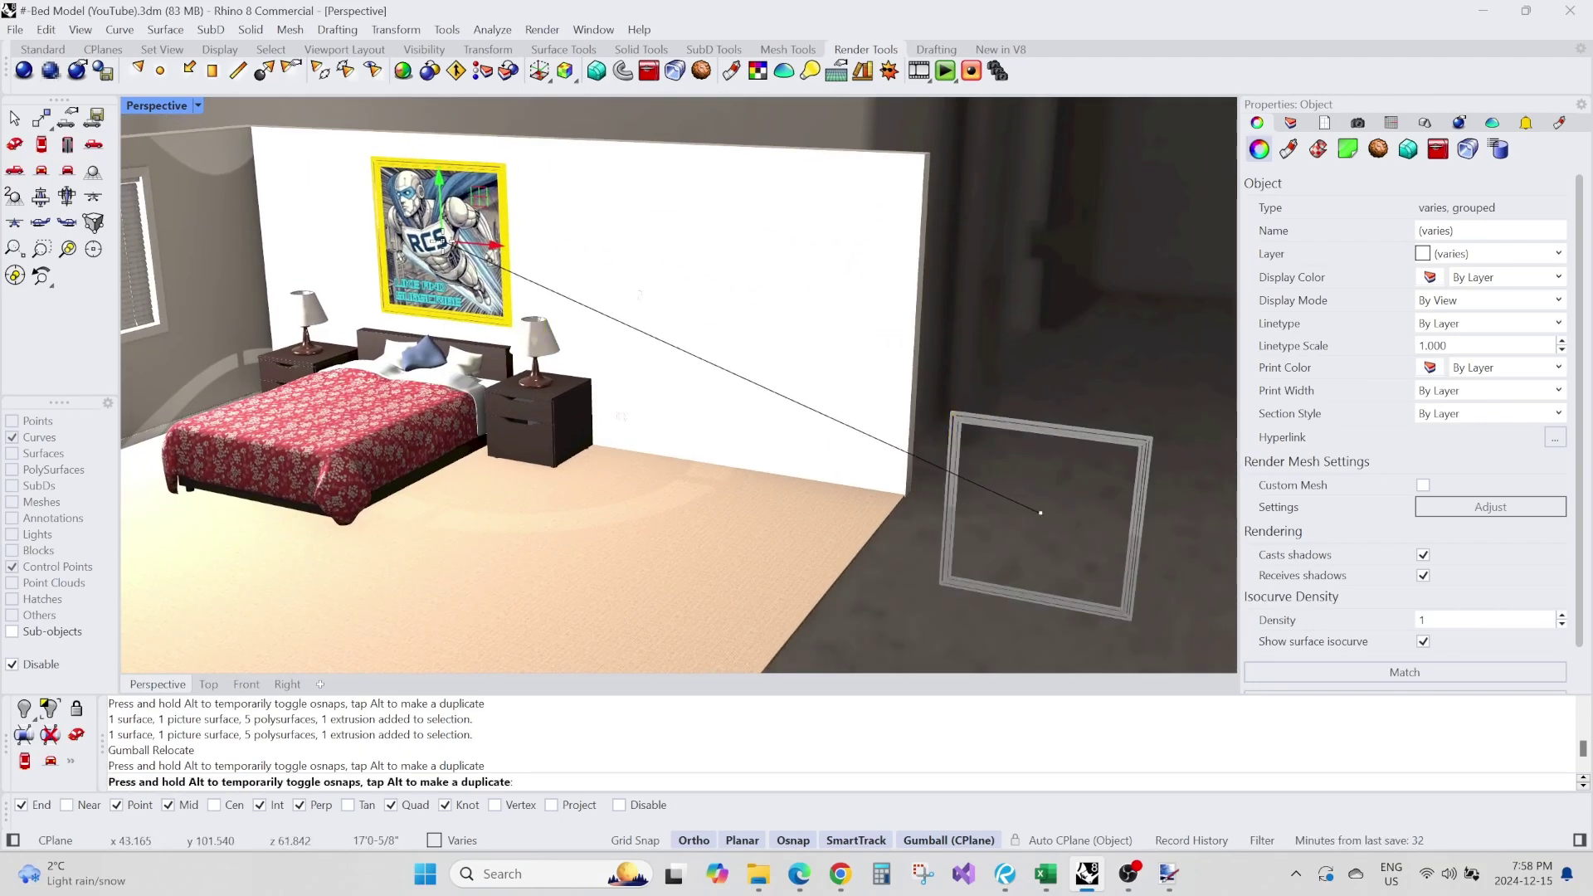
{"action": "left_click_drag", "start_coordinate": [442, 242], "coordinate": [437, 241]}
{"action": "scroll", "coordinate": [371, 238], "scroll_direction": "up", "scroll_amount": 2}
Relocate the picture's gumball to the frame's lower edge and fine-tune the picture's position above the headboard.
{"action": "right_click_drag", "start_coordinate": [775, 316], "coordinate": [411, 386]}
{"action": "left_click", "coordinate": [466, 315]}
{"action": "scroll", "coordinate": [410, 386], "scroll_direction": "up", "scroll_amount": 2}
{"action": "left_click", "coordinate": [953, 251]}
{"action": "scroll", "coordinate": [953, 240], "scroll_direction": "down", "scroll_amount": 2}
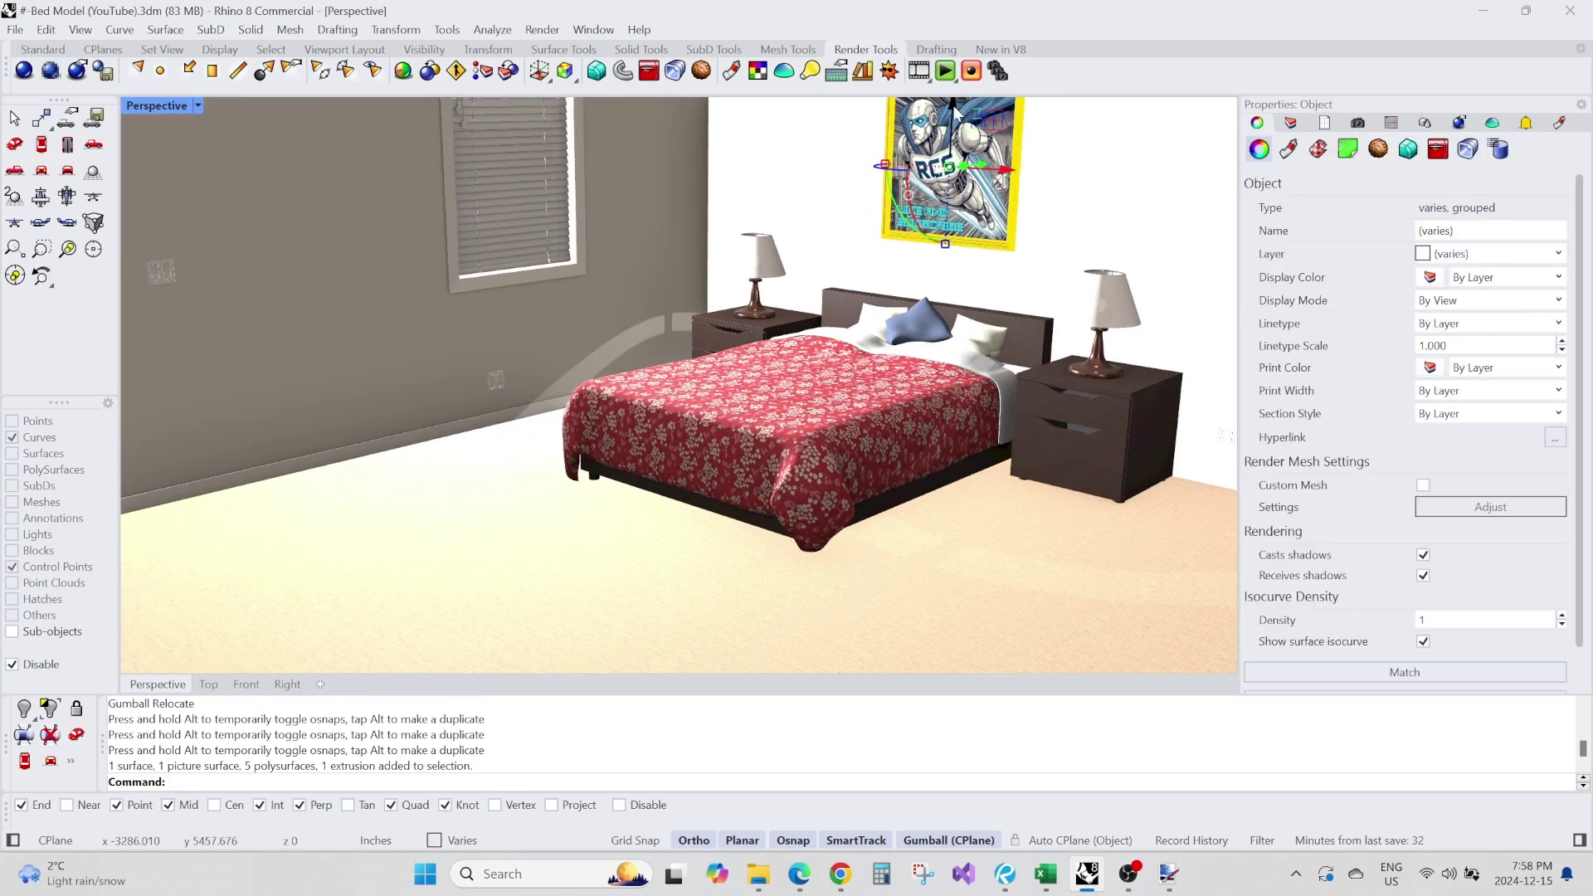
{"action": "left_click_drag", "start_coordinate": [943, 188], "coordinate": [945, 187]}
{"action": "left_click", "coordinate": [1055, 168]}
Set the perspective camera's lens length to 35 mm with the bed, window and picture in view.
{"action": "scroll", "coordinate": [1046, 169], "scroll_direction": "up", "scroll_amount": 8}
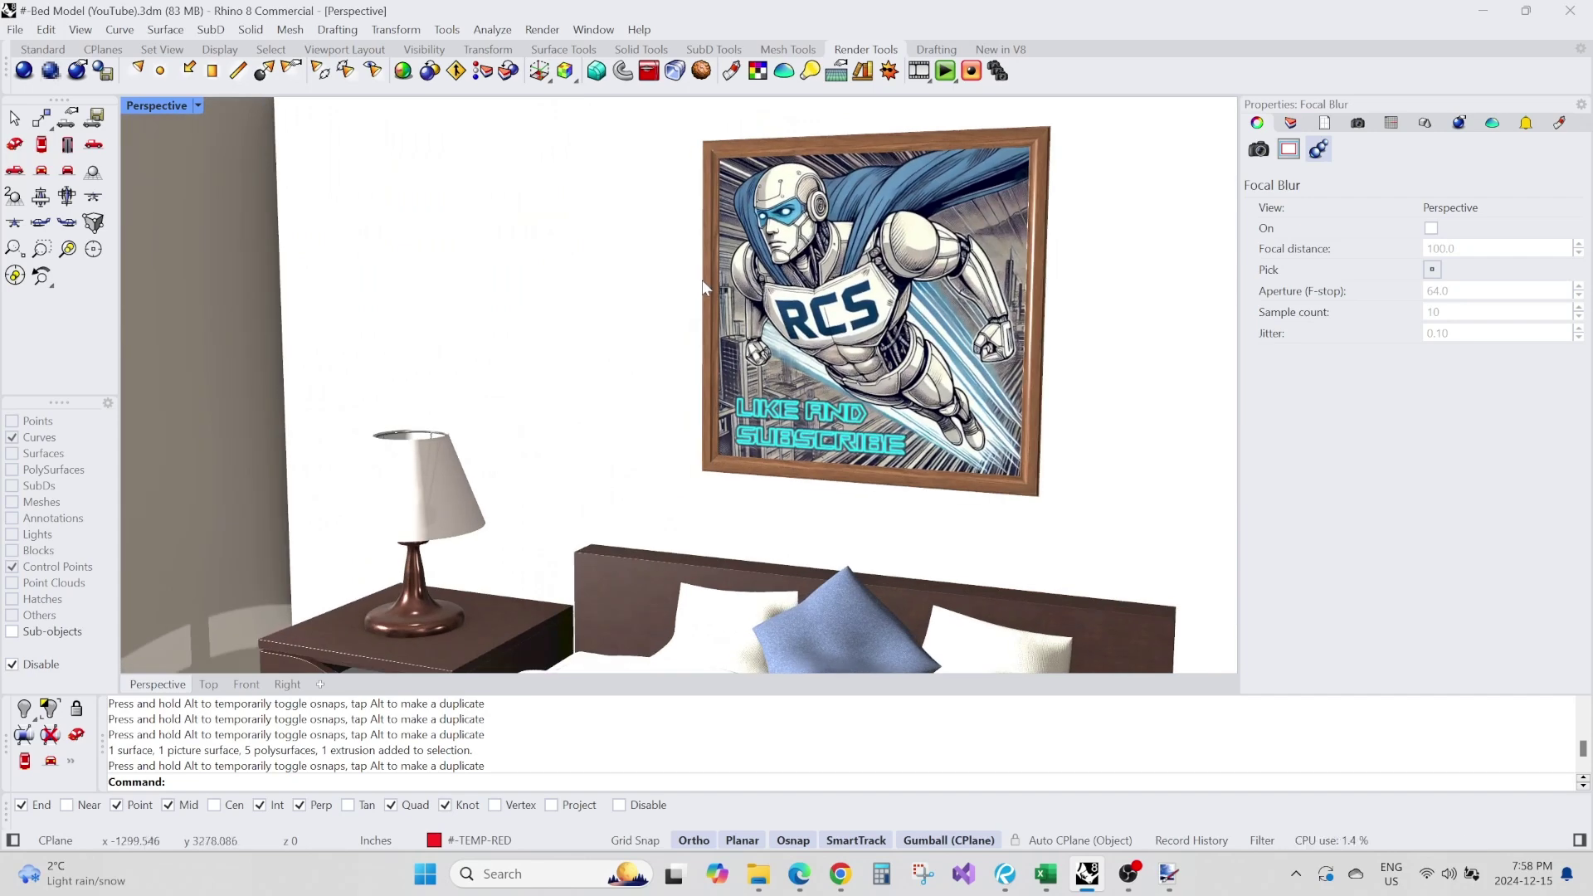
{"action": "scroll", "coordinate": [714, 286], "scroll_direction": "down", "scroll_amount": 8}
{"action": "right_click_drag", "start_coordinate": [655, 348], "coordinate": [880, 299]}
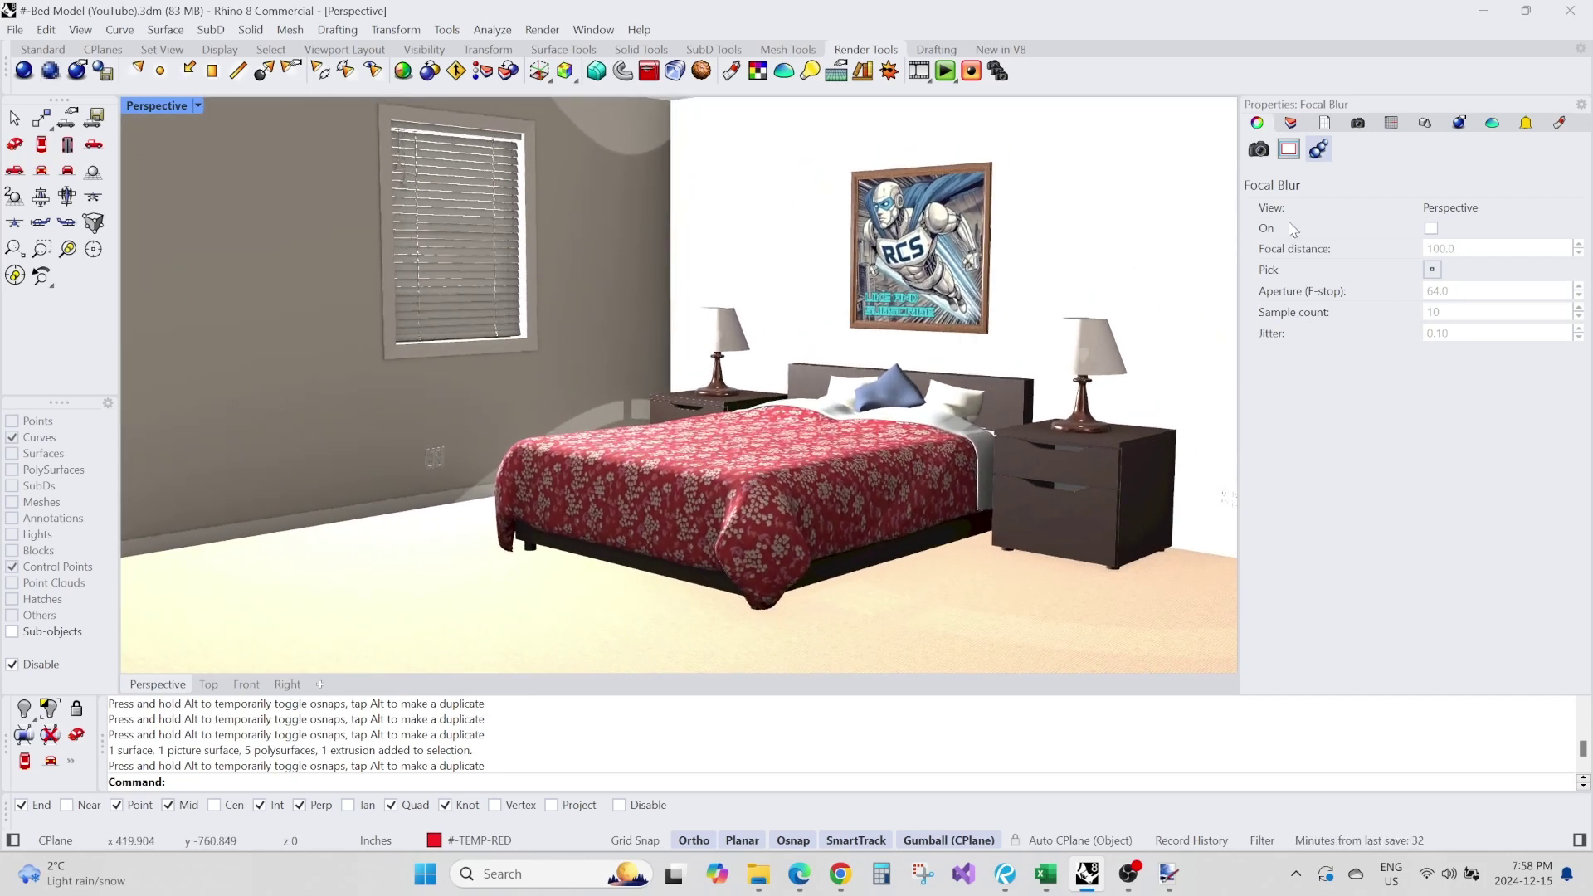
{"action": "left_click", "coordinate": [1462, 363]}
{"action": "type", "text": "3"}
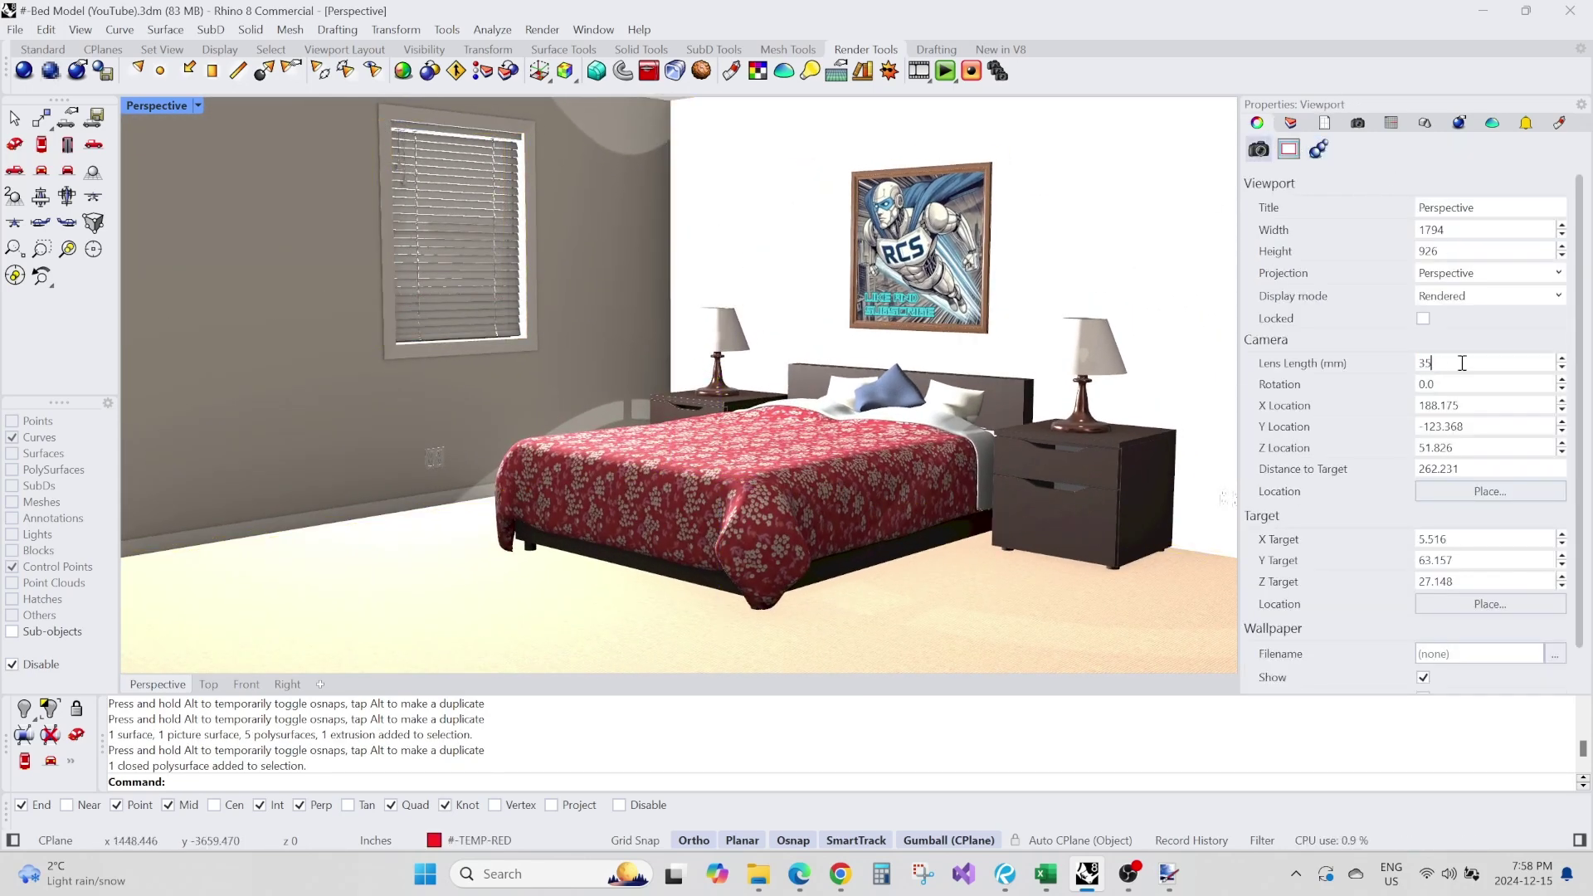
{"action": "type", "text": "5"}
{"action": "key", "text": "Return"}
Frame the bed more closely and set the viewport's display mode to Raytraced.
{"action": "scroll", "coordinate": [733, 425], "scroll_direction": "up", "scroll_amount": 4}
{"action": "mouse_move", "coordinate": [733, 425]}
{"action": "right_mouse_down"}
{"action": "mouse_move", "coordinate": [715, 423]}
{"action": "mouse_move", "coordinate": [727, 395]}
{"action": "right_mouse_up"}
{"action": "type", "text": "SetDisplayMode"}
{"action": "key", "text": "Return"}
{"action": "type", "text": "raytraced"}
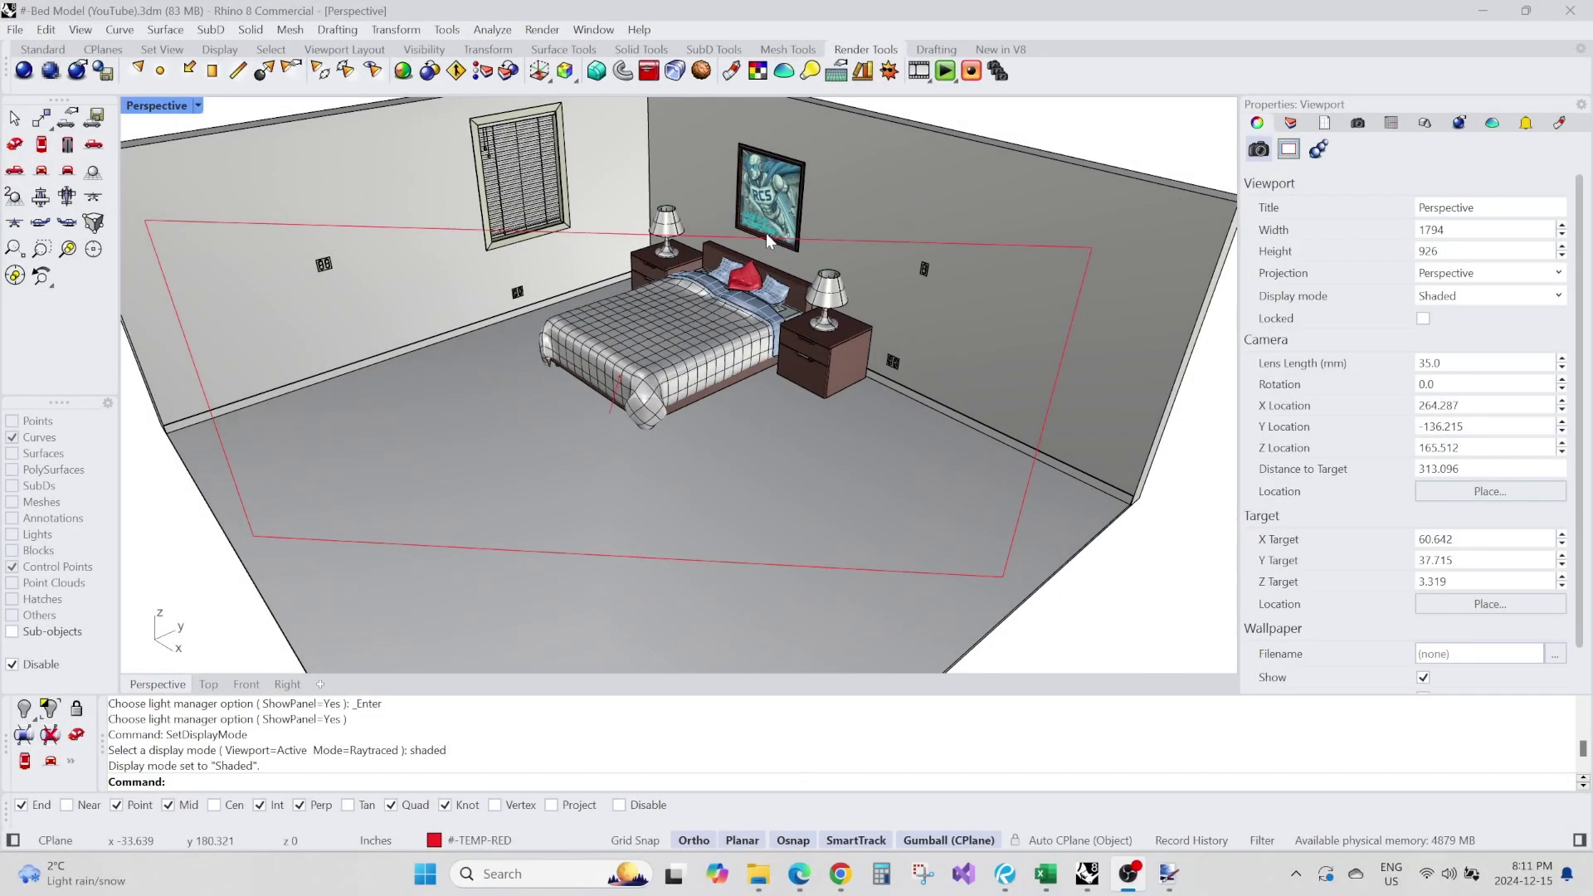
Select the large rectangular light over the room to check its light properties.
{"action": "left_click", "coordinate": [771, 276]}
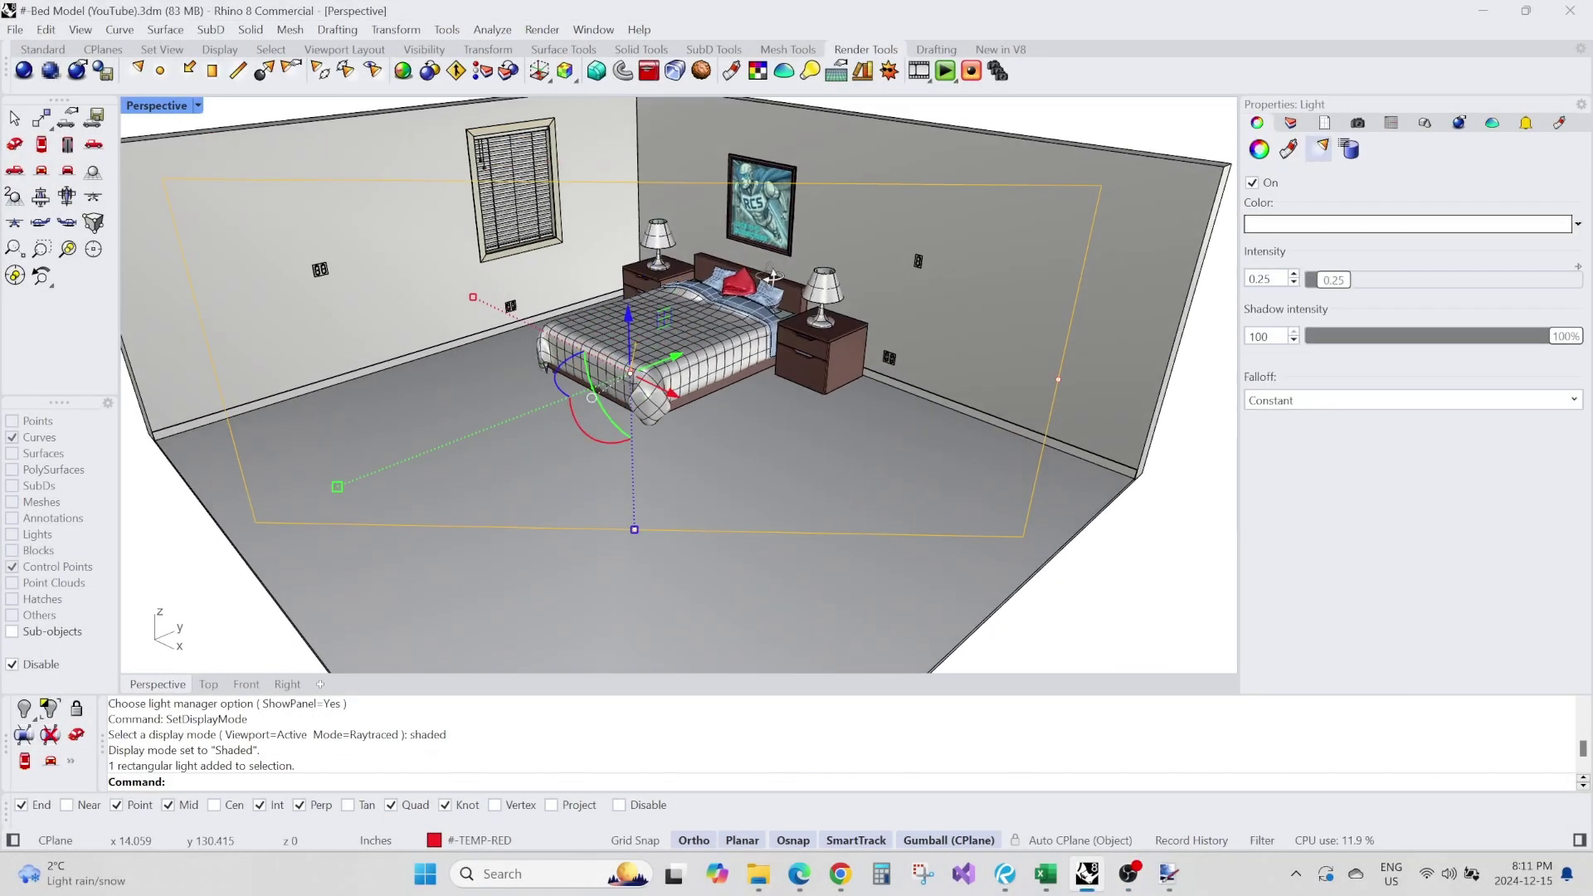
{"action": "right_click_drag", "start_coordinate": [771, 277], "coordinate": [811, 279]}
{"action": "key", "text": "Escape"}
Frame the bed, nightstands and picture from a low corner angle and display the view in Raytraced mode.
{"action": "scroll", "coordinate": [629, 336], "scroll_direction": "up", "scroll_amount": 8}
{"action": "right_click_drag", "start_coordinate": [635, 377], "coordinate": [685, 367]}
{"action": "scroll", "coordinate": [661, 370], "scroll_direction": "up", "scroll_amount": 4}
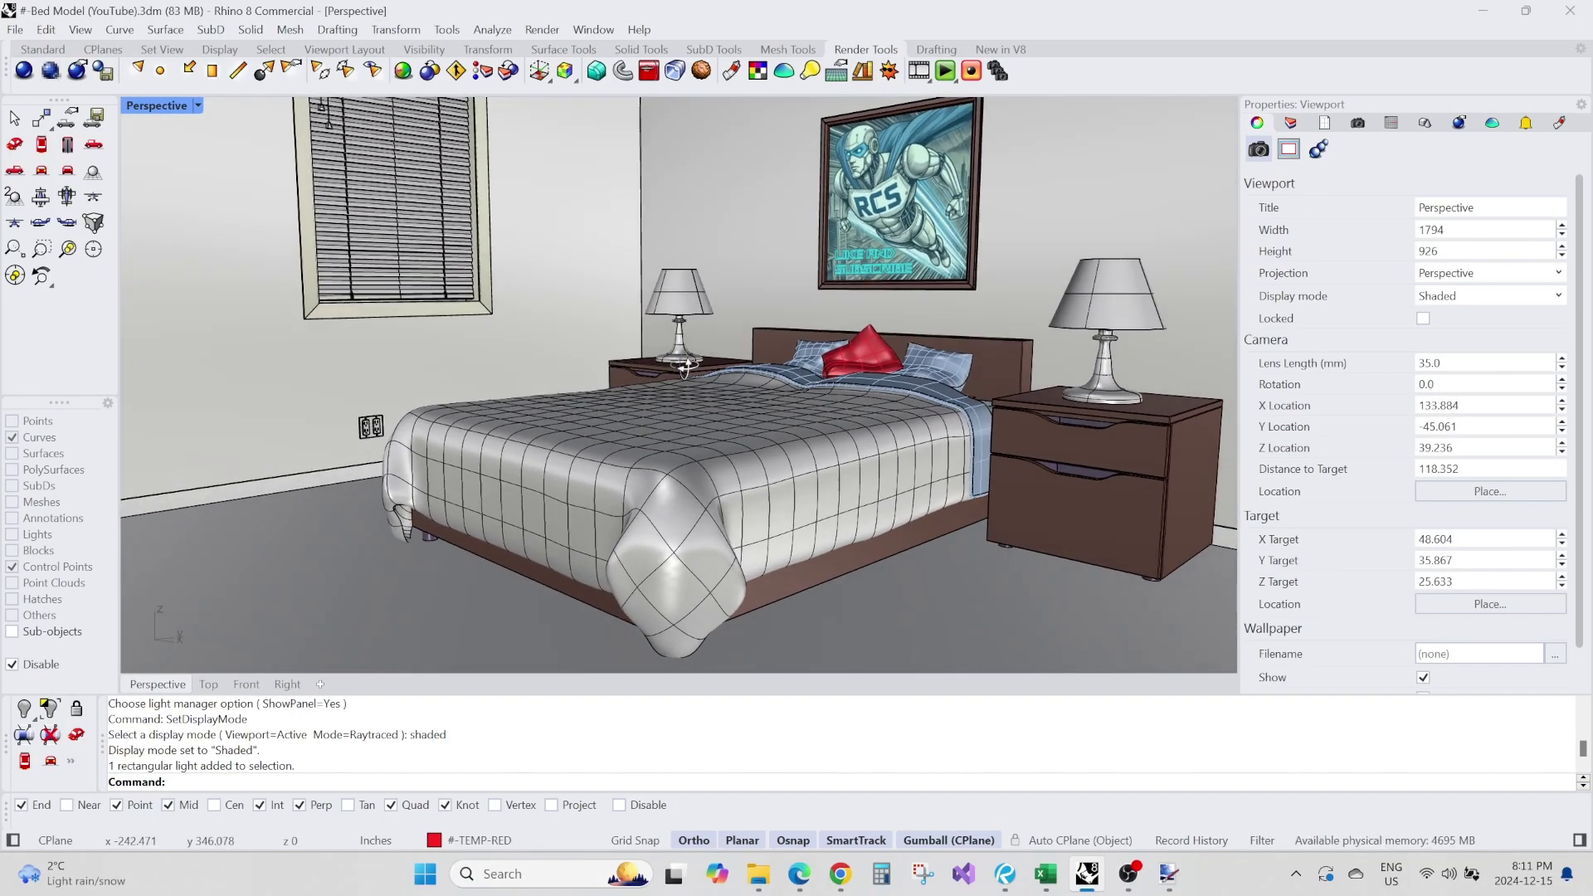
{"action": "type", "text": "SetDisplayMode"}
{"action": "key", "text": "Return"}
{"action": "type", "text": "raytr"}
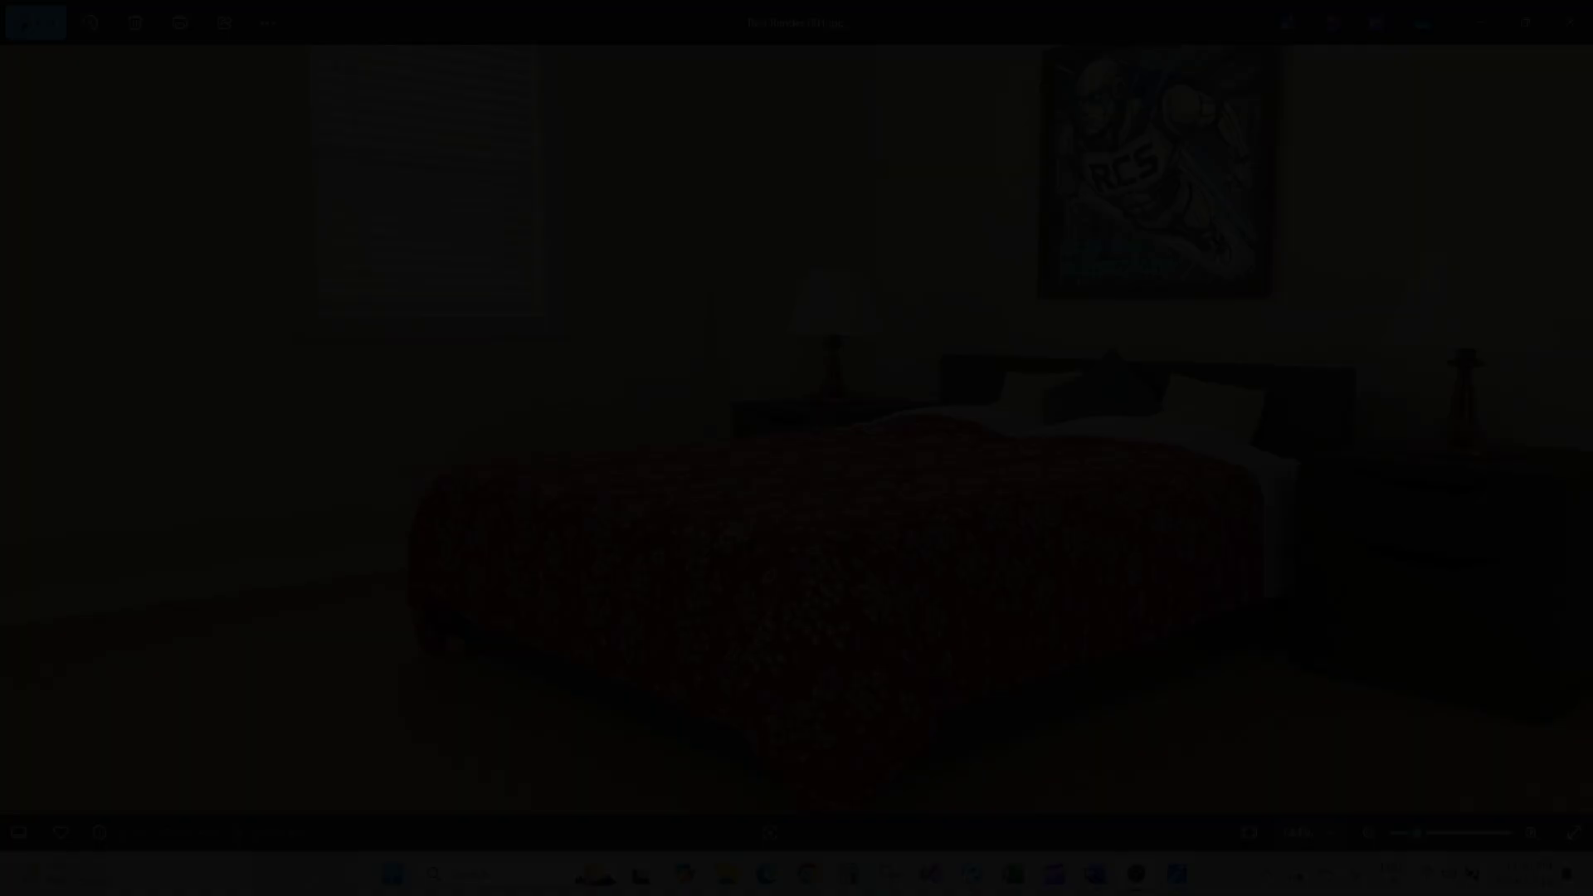
Examine Bed Render 001.jpg up close in the photo viewer: bedspread, outlet, window blinds, lamps, pillows and picture.
{"action": "scroll", "coordinate": [765, 633], "scroll_direction": "up", "scroll_amount": 8}
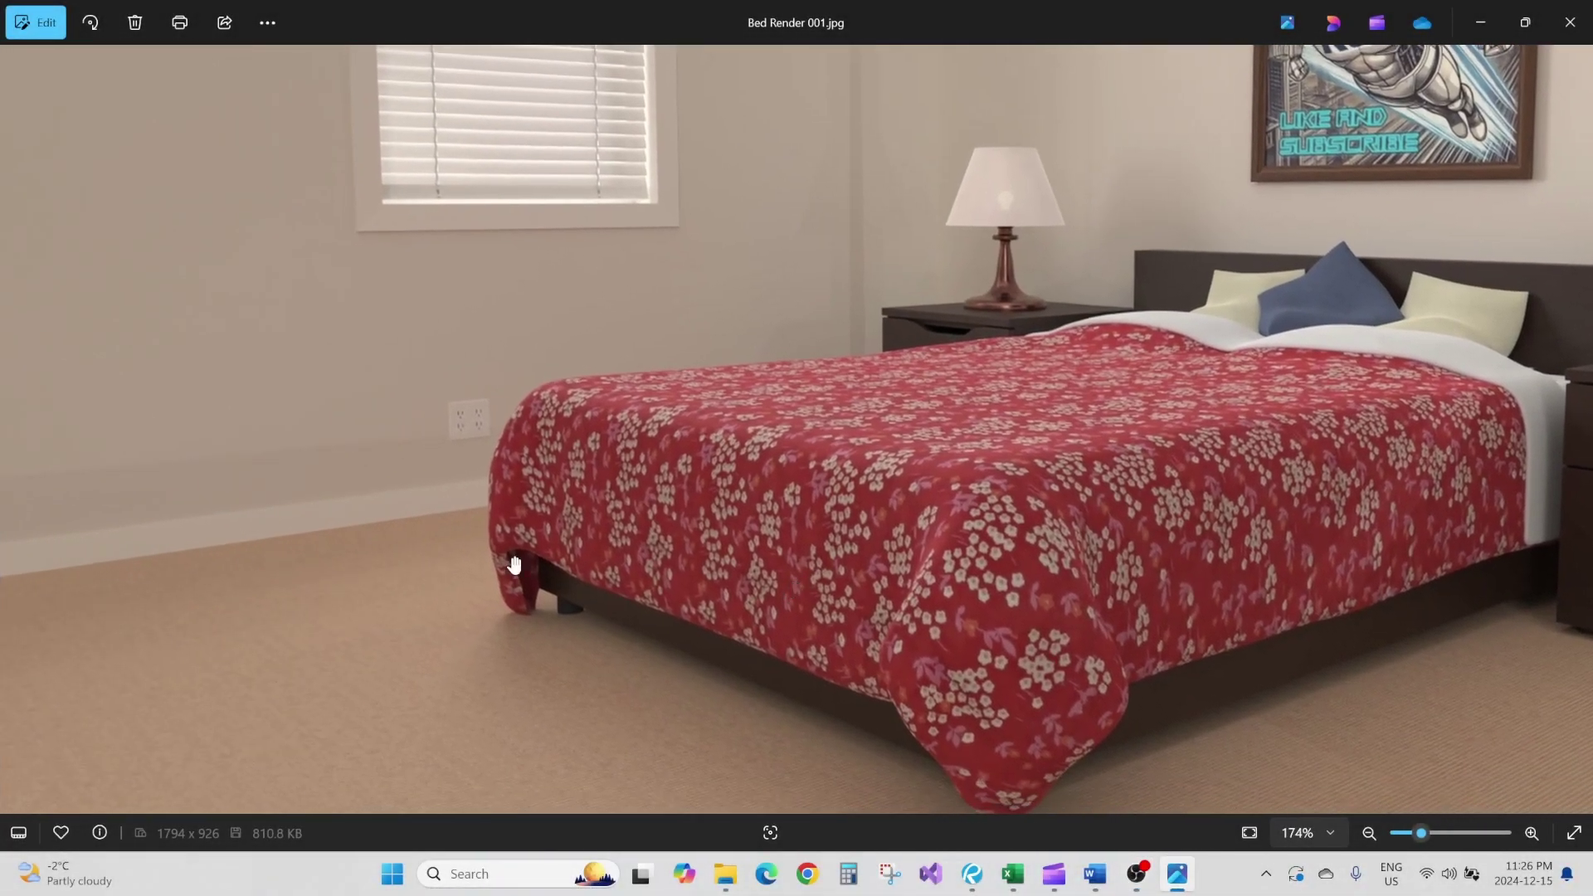
{"action": "scroll", "coordinate": [479, 440], "scroll_direction": "down", "scroll_amount": 4}
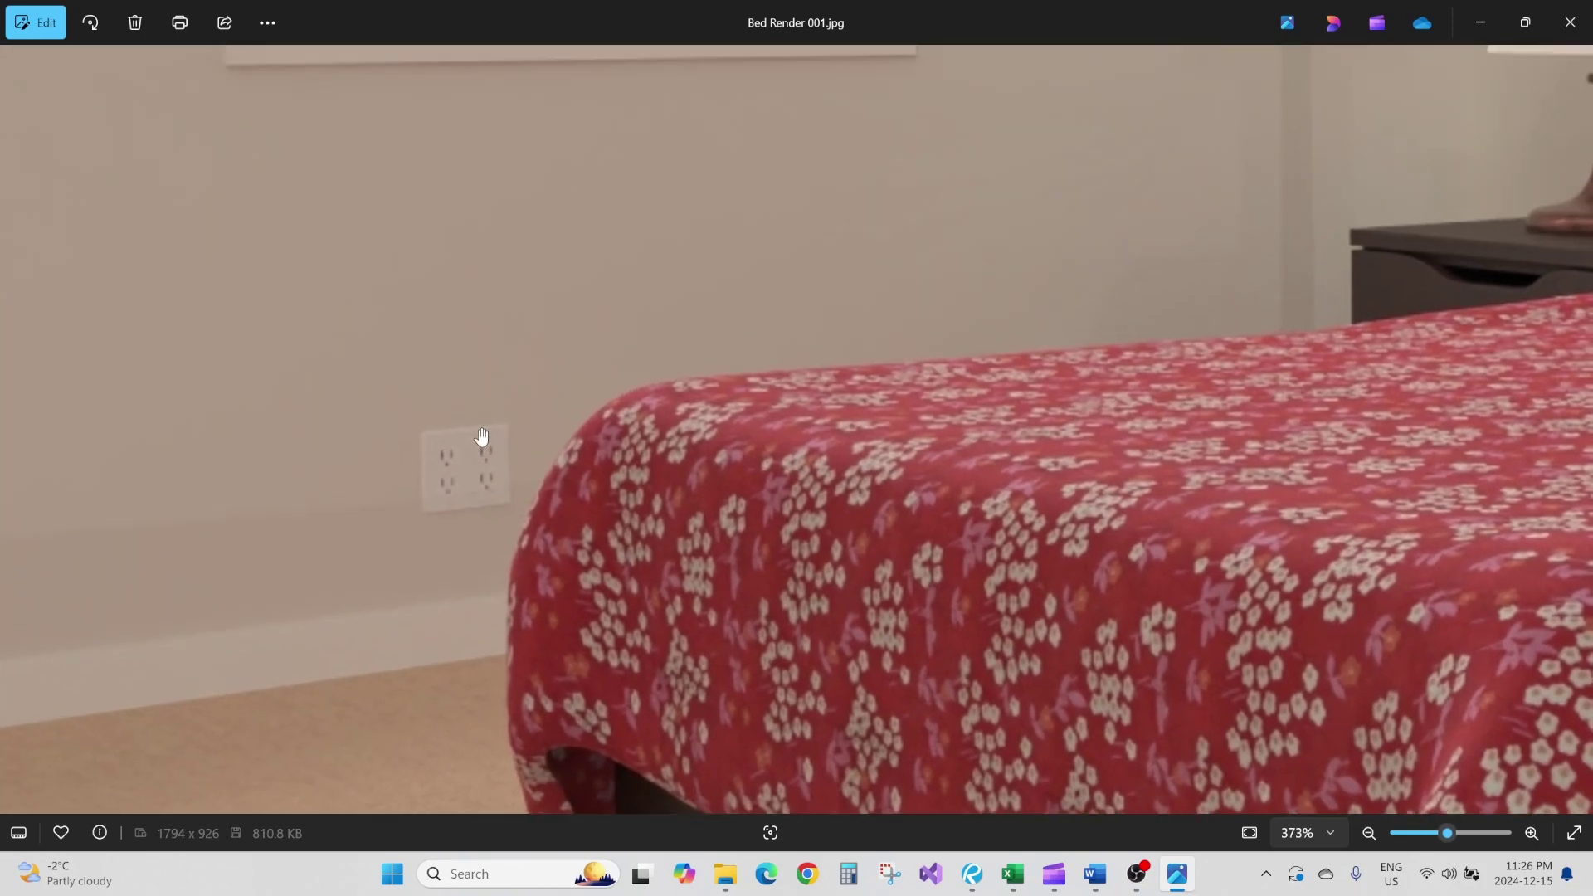
{"action": "scroll", "coordinate": [661, 332], "scroll_direction": "down", "scroll_amount": 3}
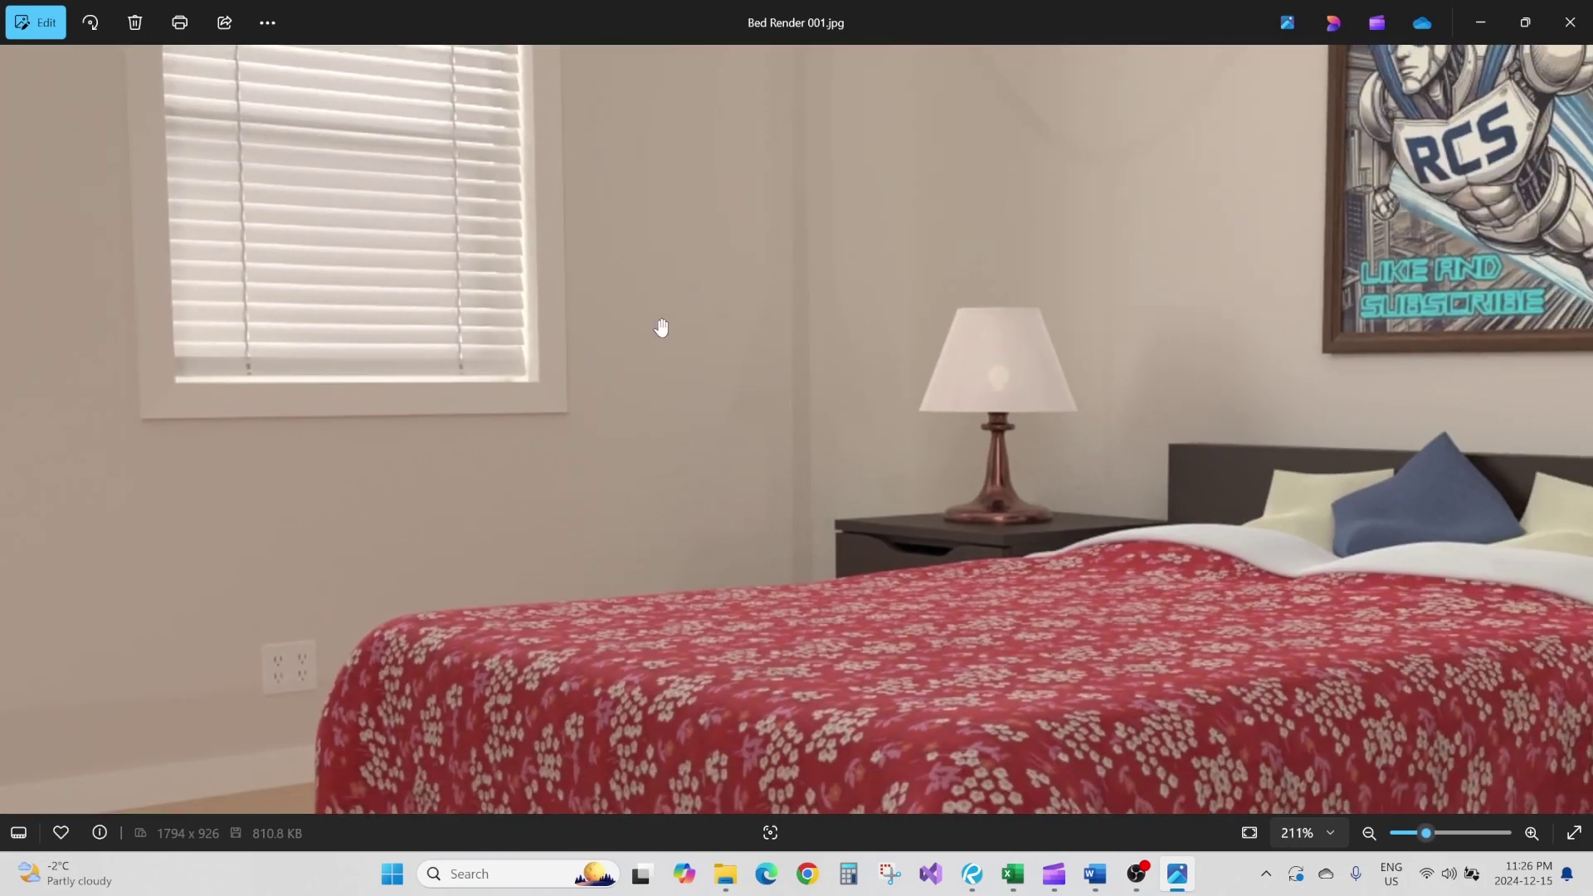
{"action": "scroll", "coordinate": [647, 347], "scroll_direction": "right", "scroll_amount": 3}
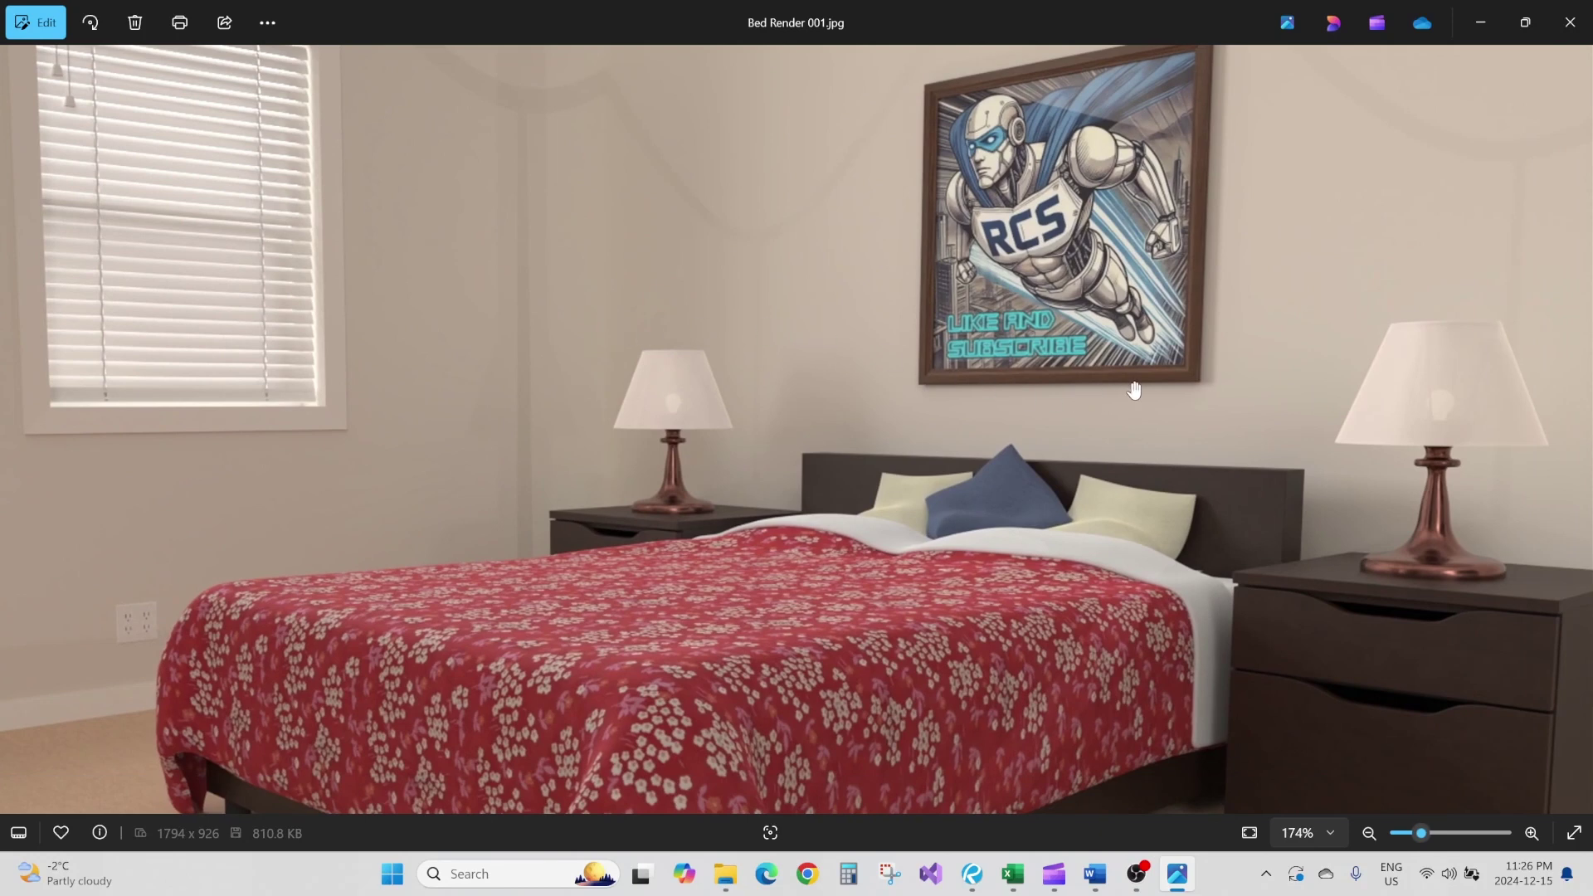
{"action": "scroll", "coordinate": [1133, 390], "scroll_direction": "up", "scroll_amount": 3}
{"action": "left_click_drag", "start_coordinate": [1137, 384], "coordinate": [914, 177]}
{"action": "left_click_drag", "start_coordinate": [924, 522], "coordinate": [1130, 664]}
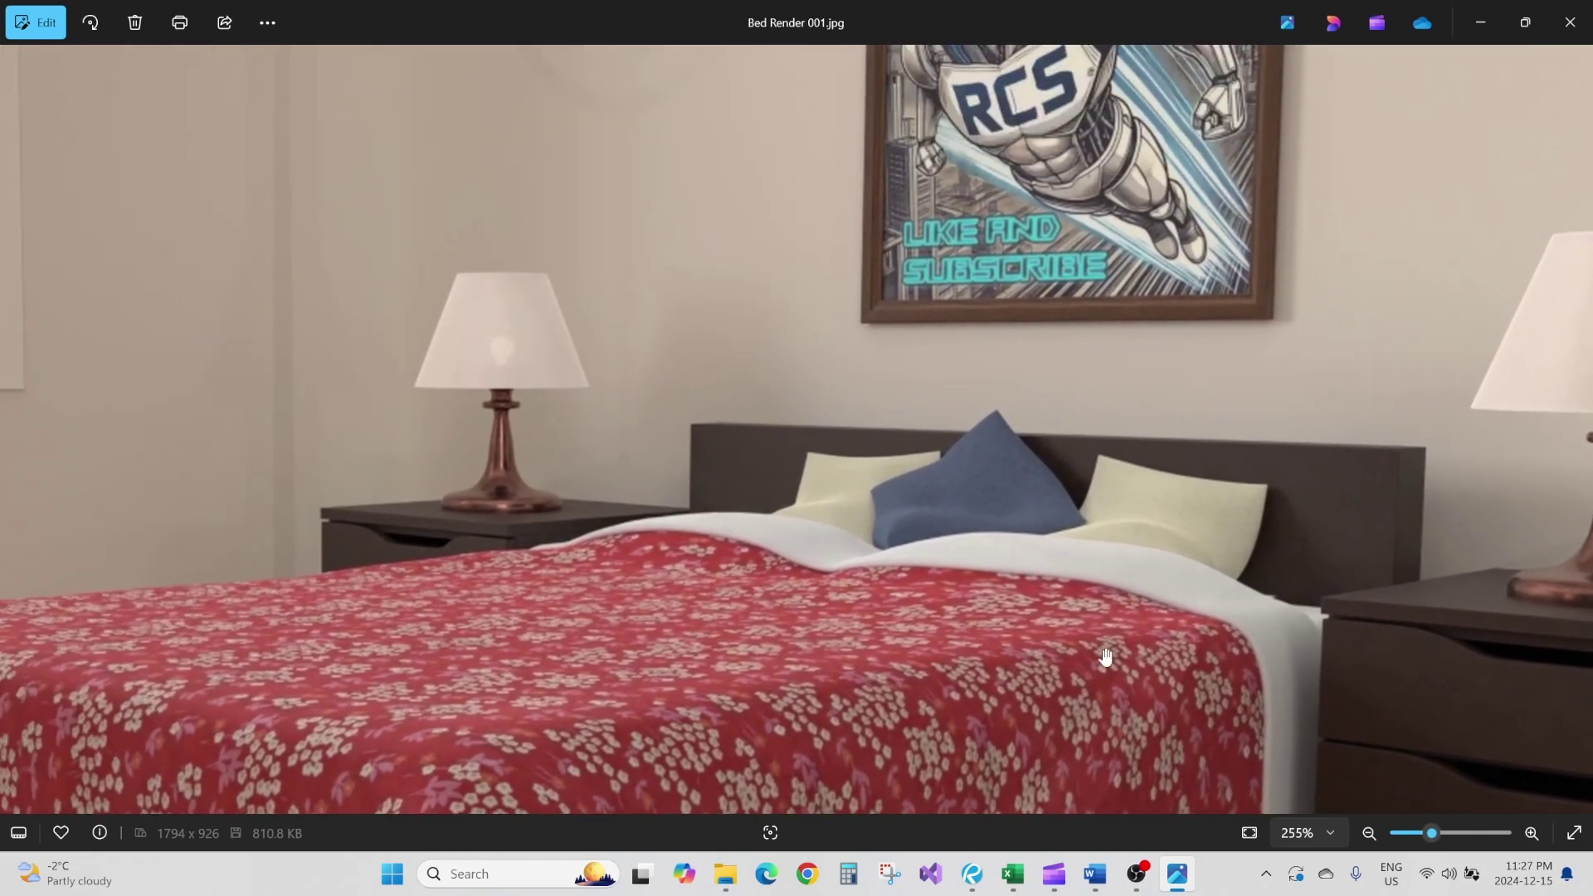
{"action": "left_click_drag", "start_coordinate": [586, 364], "coordinate": [669, 530]}
{"action": "left_click_drag", "start_coordinate": [566, 390], "coordinate": [662, 434]}
{"action": "scroll", "coordinate": [395, 110], "scroll_direction": "up", "scroll_amount": 2}
{"action": "left_click_drag", "start_coordinate": [398, 116], "coordinate": [681, 115]}
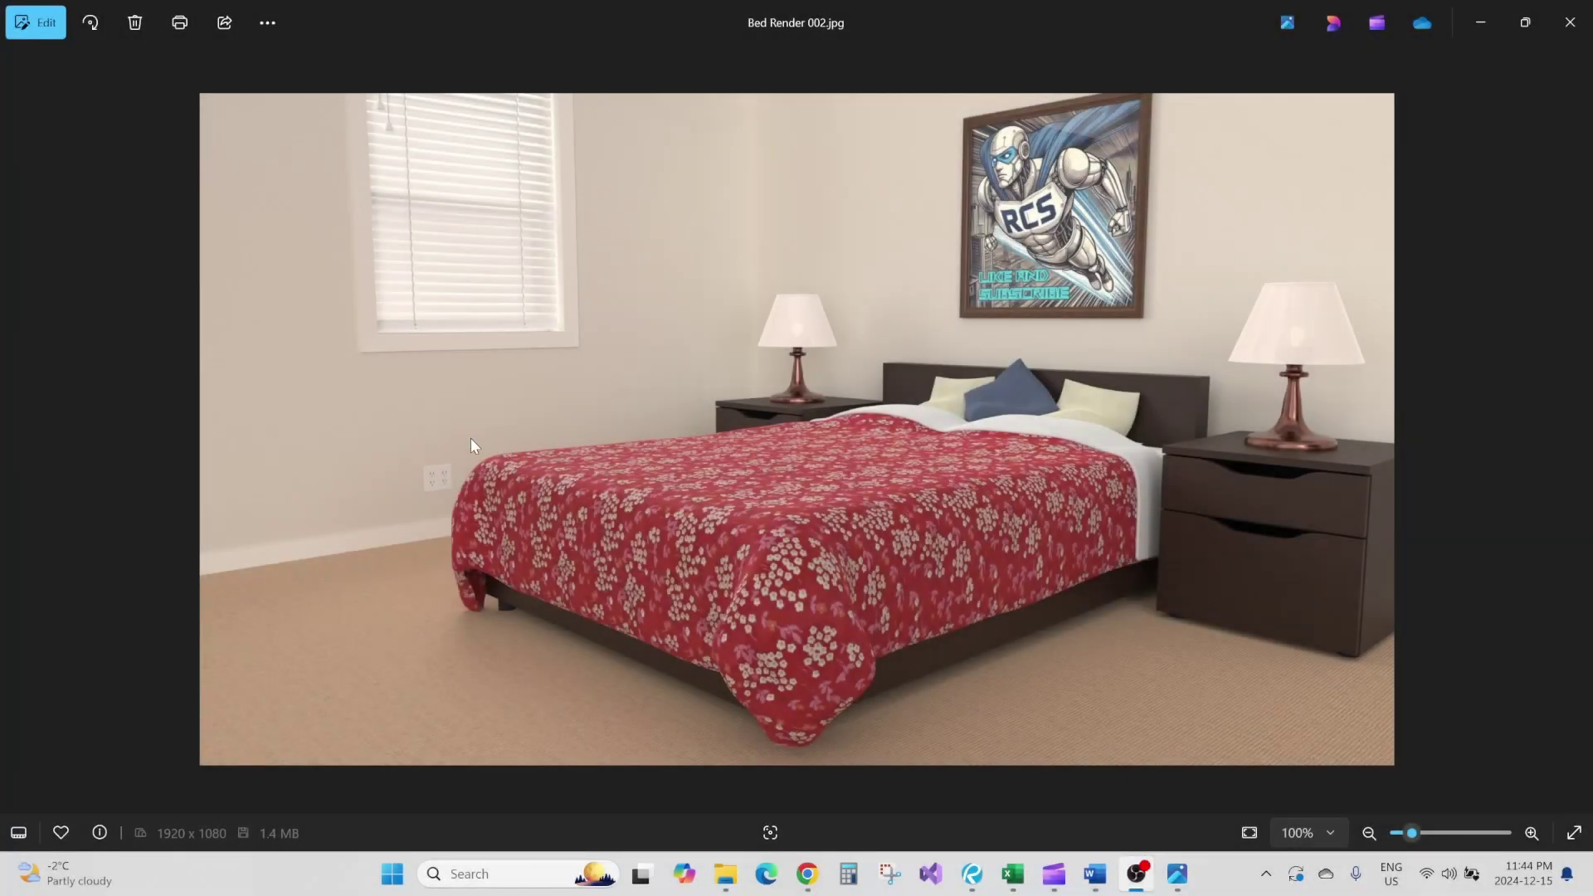
Examine Bed Render 002.jpg up close, checking the wall lighting, lamps, bedding, picture and window blinds.
{"action": "scroll", "coordinate": [486, 439], "scroll_direction": "up", "scroll_amount": 3}
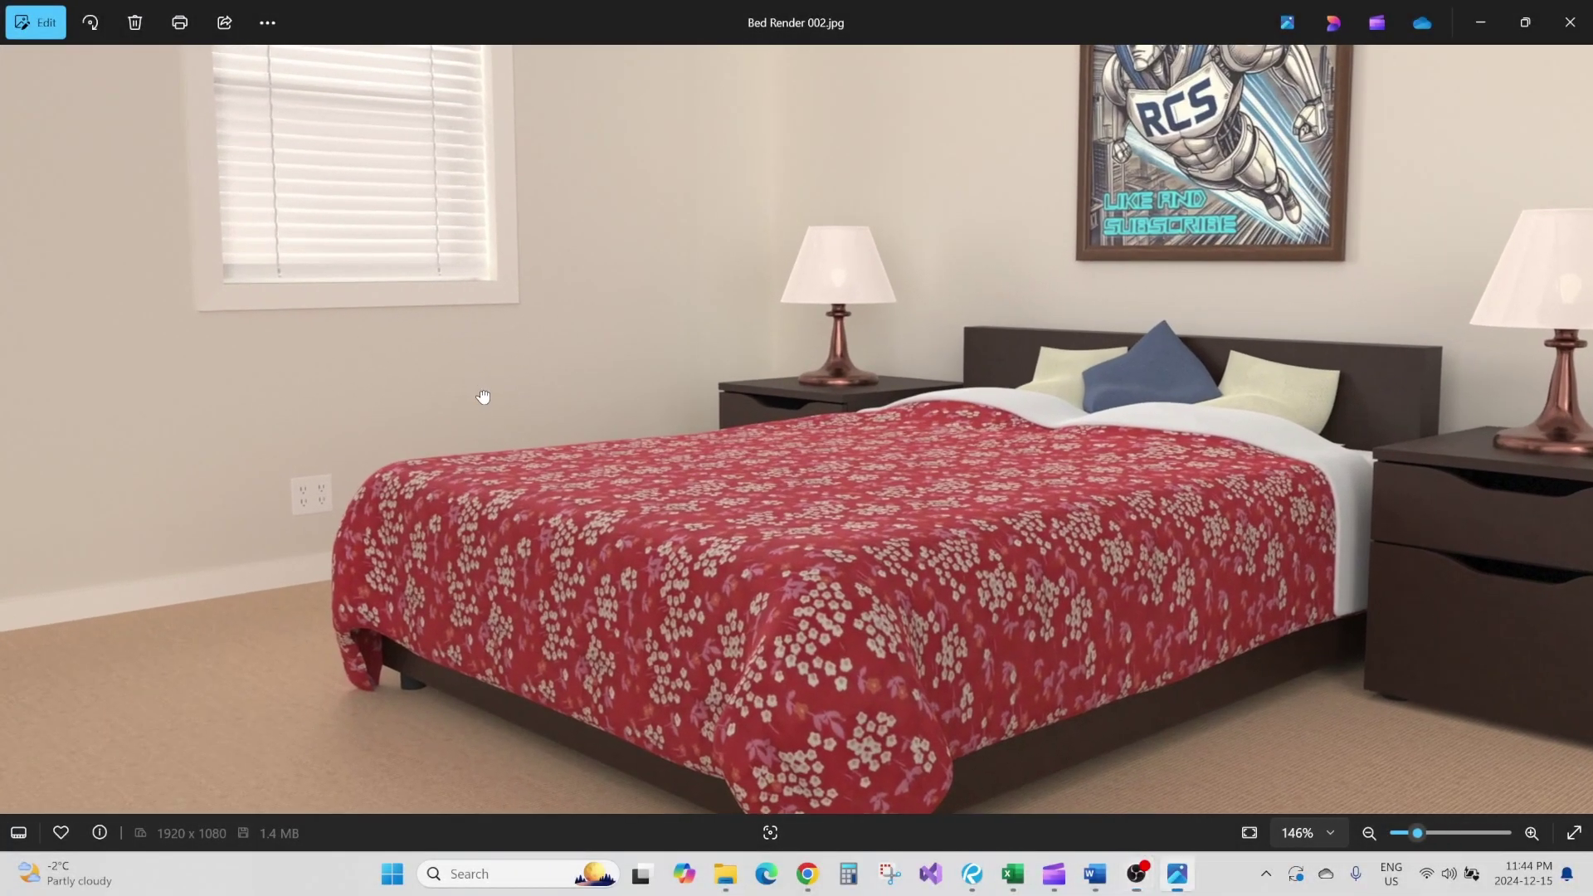
{"action": "left_click_drag", "start_coordinate": [483, 395], "coordinate": [390, 222]}
{"action": "left_click_drag", "start_coordinate": [604, 299], "coordinate": [467, 303]}
{"action": "scroll", "coordinate": [1276, 496], "scroll_direction": "up", "scroll_amount": 1}
{"action": "left_click_drag", "start_coordinate": [1316, 332], "coordinate": [1252, 639]}
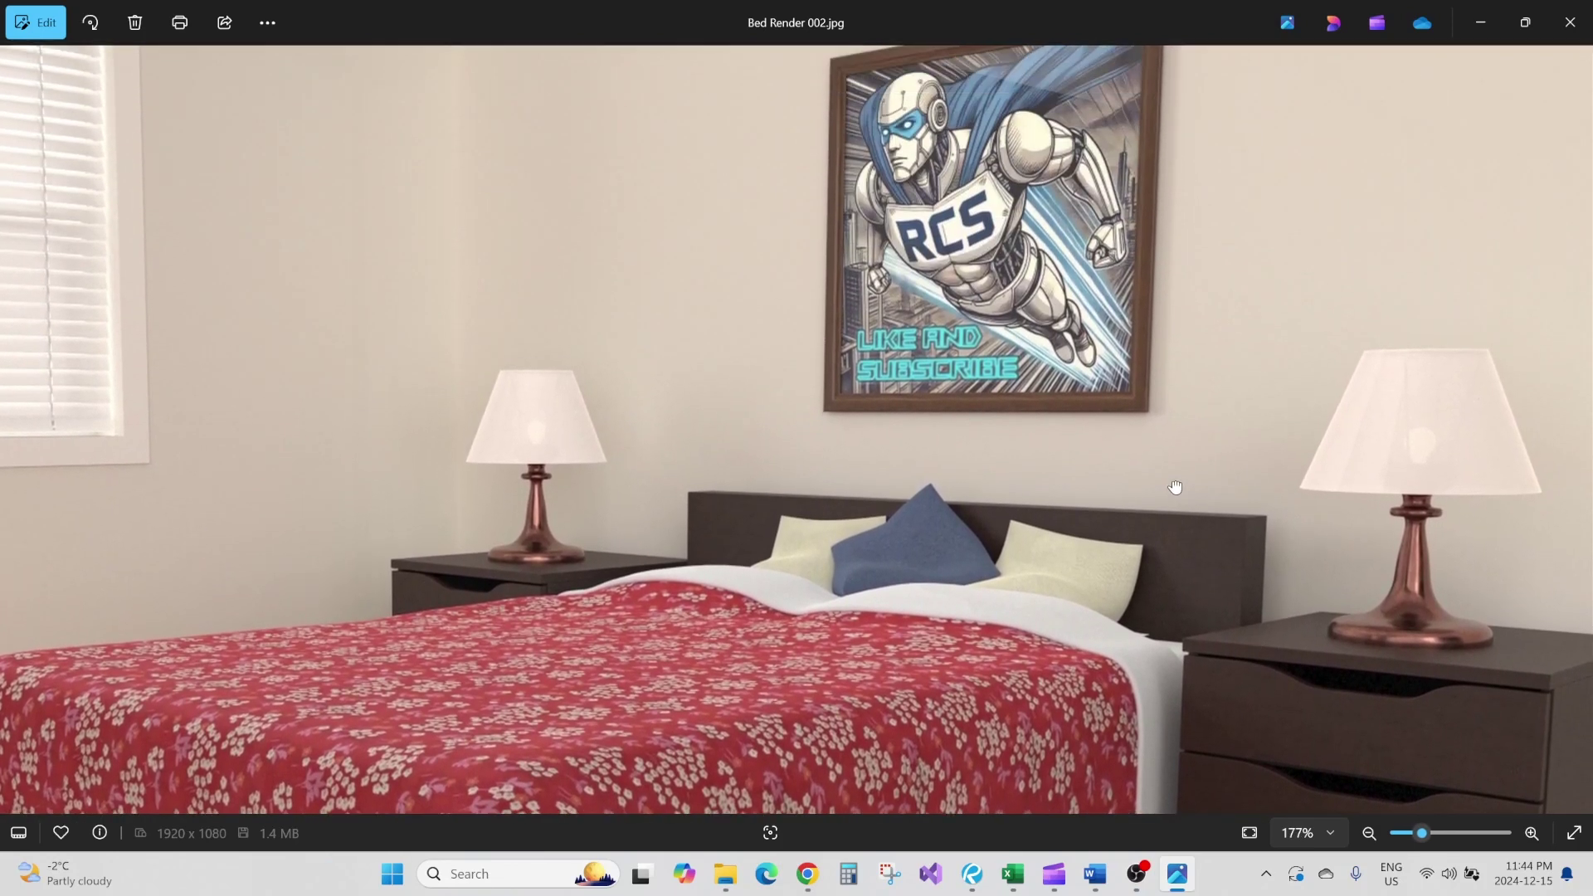
{"action": "left_click_drag", "start_coordinate": [1177, 486], "coordinate": [1159, 523]}
{"action": "left_click_drag", "start_coordinate": [934, 531], "coordinate": [1058, 506]}
{"action": "left_click_drag", "start_coordinate": [969, 518], "coordinate": [1071, 492]}
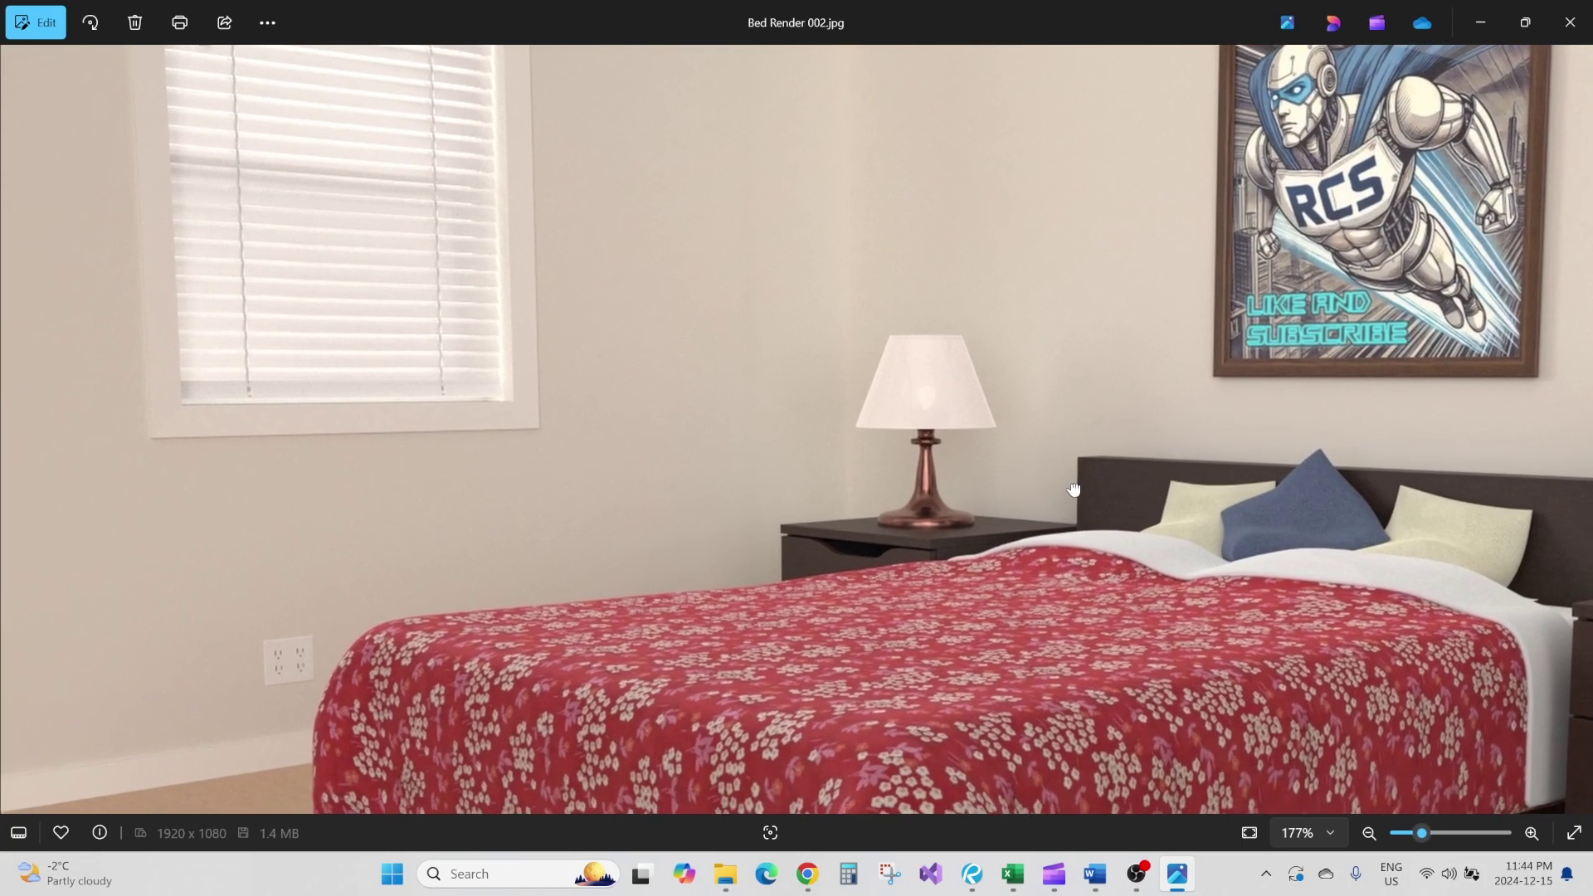
{"action": "scroll", "coordinate": [1072, 492], "scroll_direction": "down", "scroll_amount": 4}
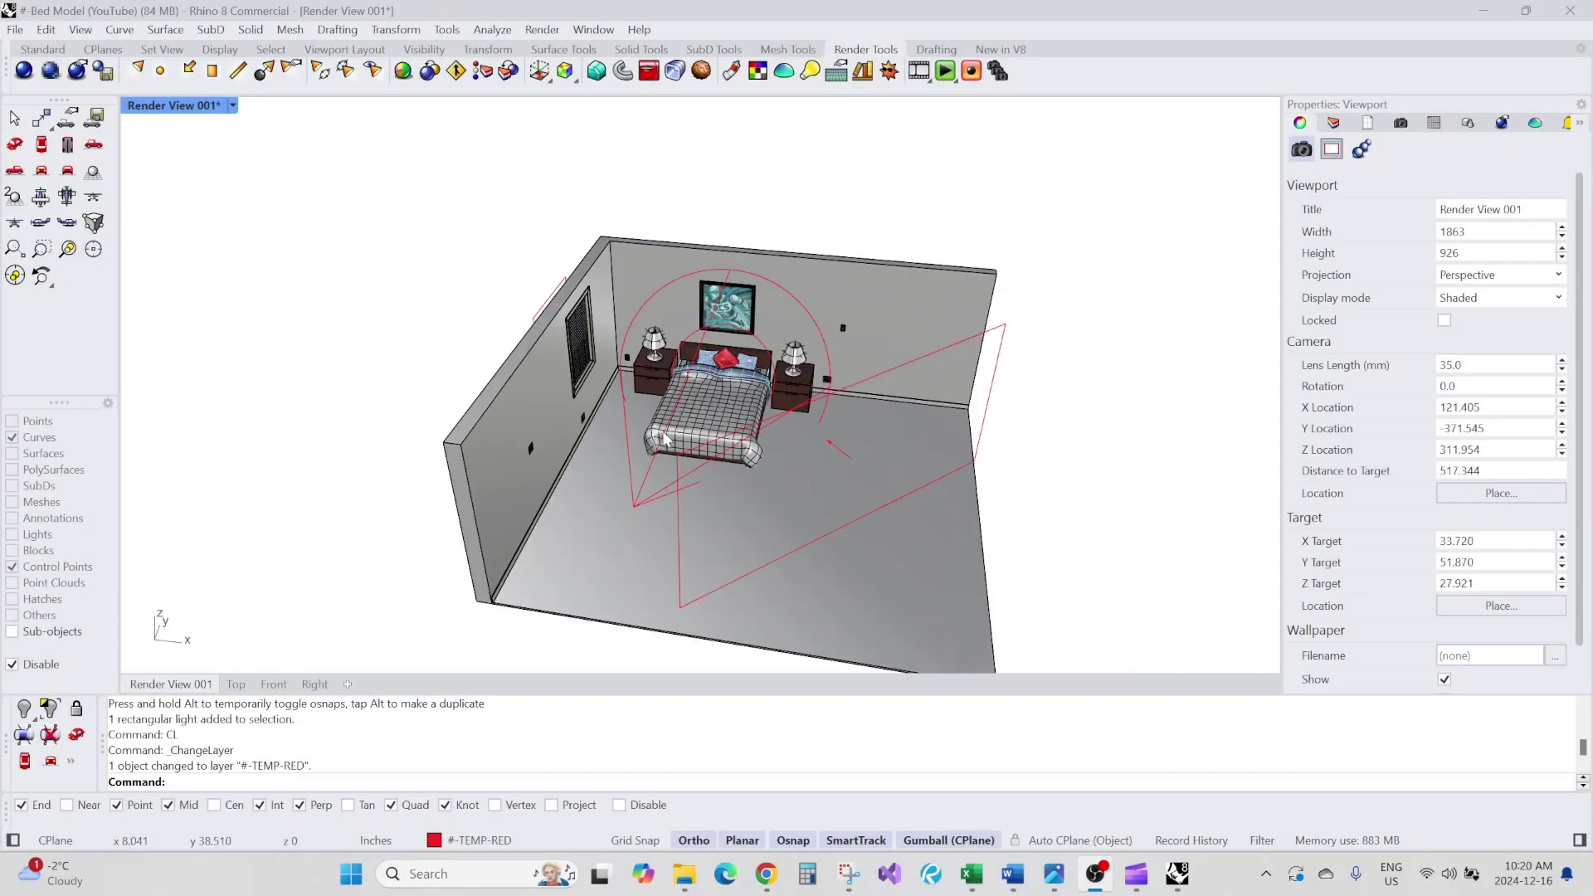
Delete the spot light above the bed in Rhino's Render View 001.
{"action": "scroll", "coordinate": [669, 386], "scroll_direction": "up", "scroll_amount": 2}
{"action": "left_click", "coordinate": [669, 388]}
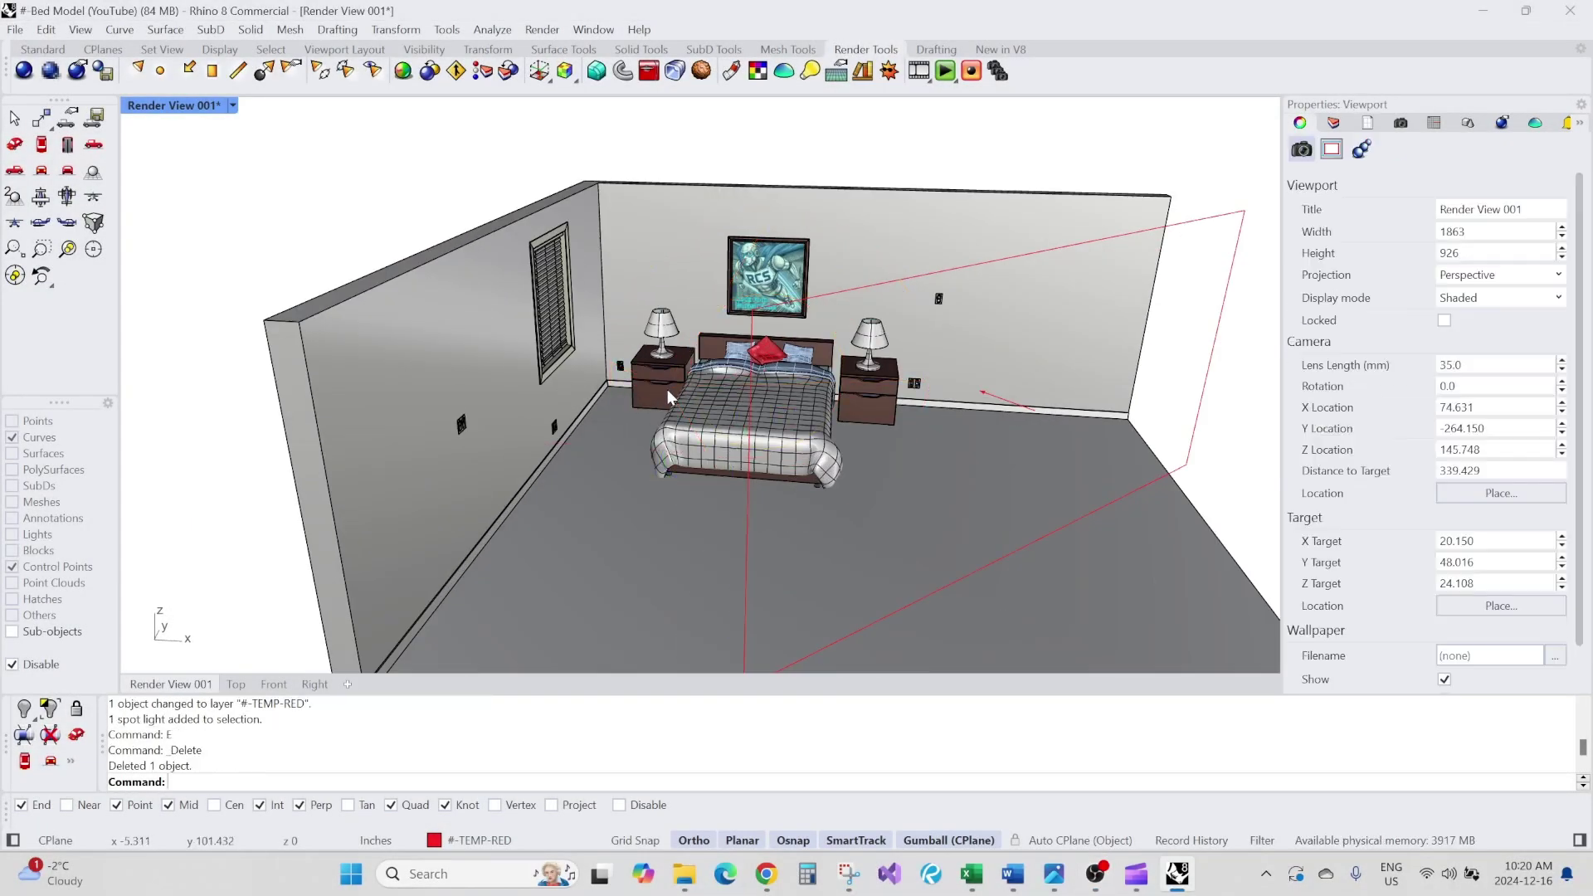
Check the rectangular lights around the room and set Render View 001 to the Raytraced display mode.
{"action": "scroll", "coordinate": [668, 392], "scroll_direction": "down", "scroll_amount": 4}
{"action": "mouse_move", "coordinate": [719, 391]}
{"action": "right_mouse_down"}
{"action": "mouse_move", "coordinate": [641, 488]}
{"action": "mouse_move", "coordinate": [662, 422]}
{"action": "mouse_move", "coordinate": [745, 400]}
{"action": "mouse_move", "coordinate": [732, 442]}
{"action": "mouse_move", "coordinate": [729, 395]}
{"action": "mouse_move", "coordinate": [680, 390]}
{"action": "mouse_move", "coordinate": [705, 398]}
{"action": "right_mouse_up"}
{"action": "left_click", "coordinate": [657, 474]}
{"action": "left_click", "coordinate": [622, 431]}
{"action": "key", "text": "Escape"}
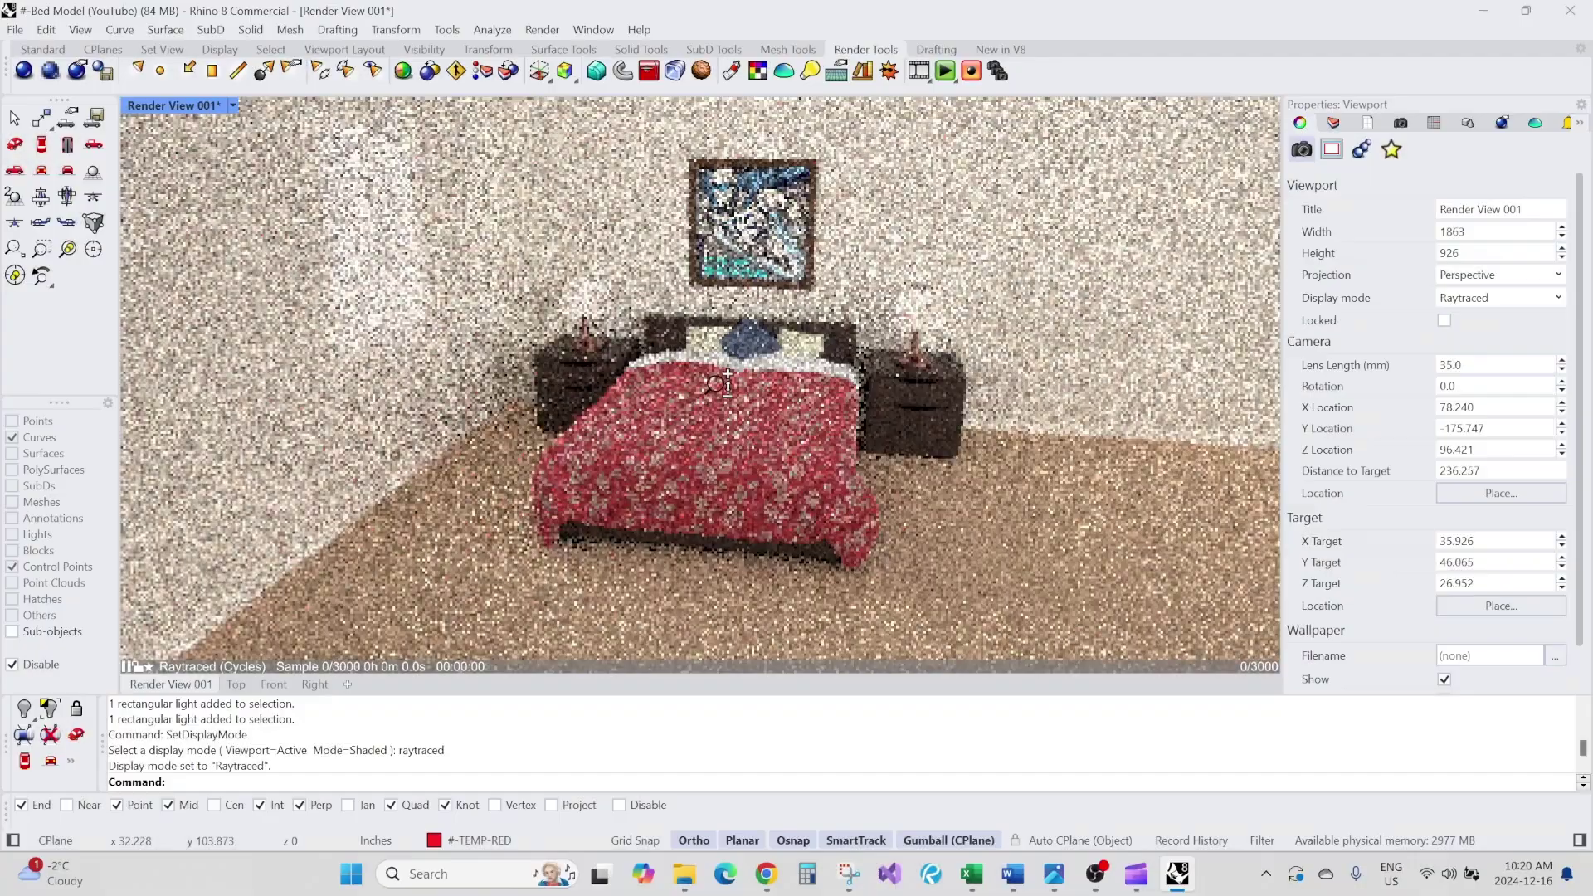
Inspect the raytraced bed, pillows, nightstands and wall picture up close from the front.
{"action": "scroll", "coordinate": [727, 421], "scroll_direction": "up", "scroll_amount": 2}
{"action": "scroll", "coordinate": [727, 421], "scroll_direction": "up", "scroll_amount": 3}
{"action": "right_click_drag", "start_coordinate": [726, 421], "coordinate": [734, 394], "text": "shift"}
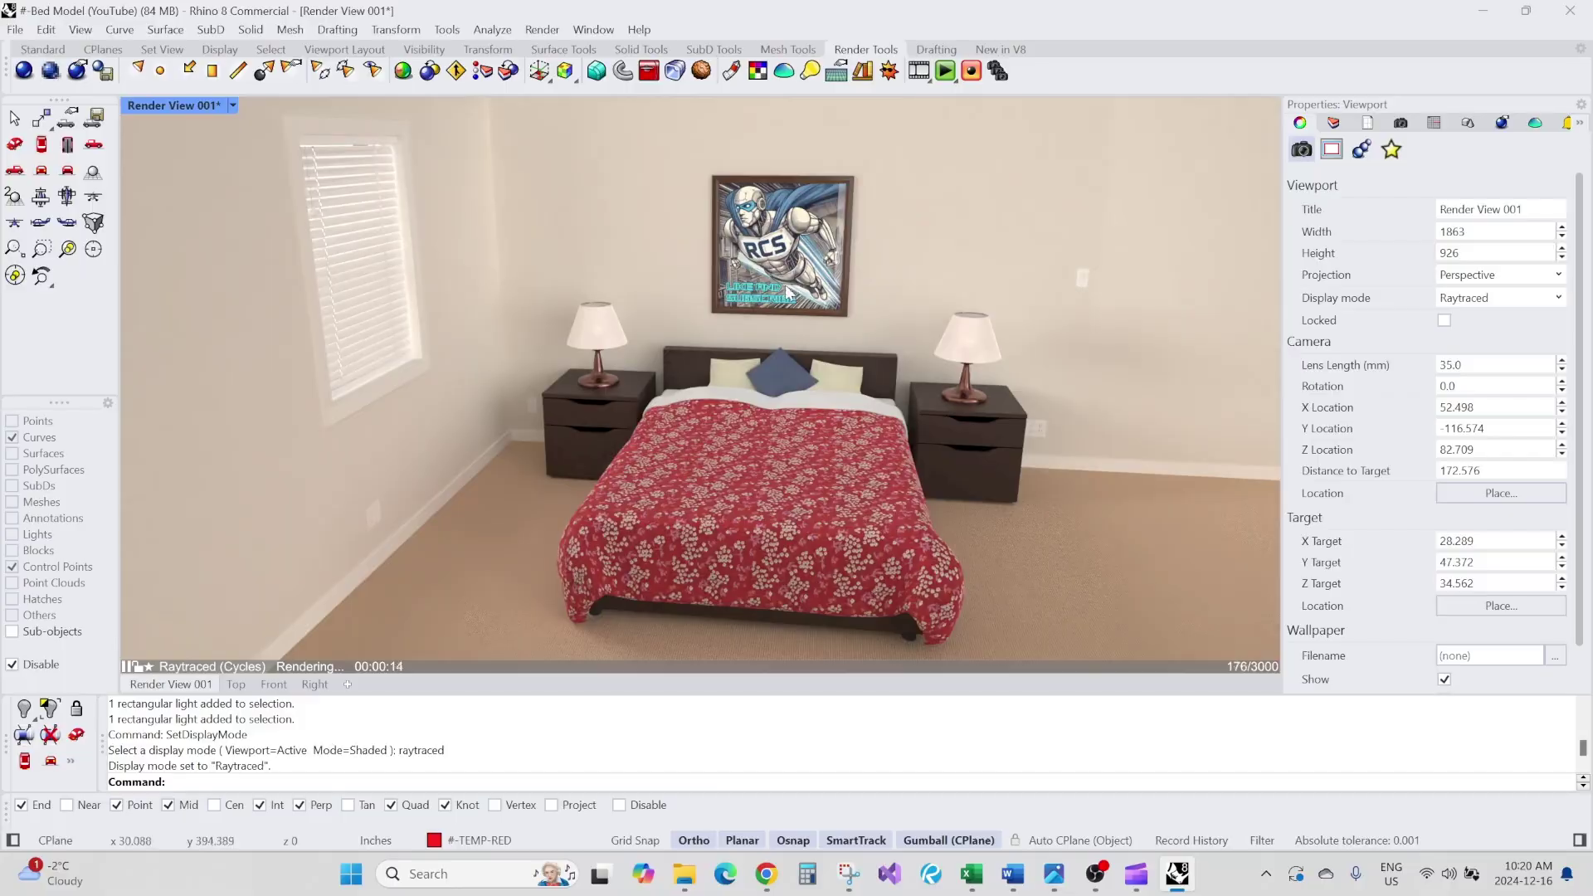
{"action": "scroll", "coordinate": [780, 347], "scroll_direction": "up", "scroll_amount": 3}
{"action": "scroll", "coordinate": [779, 347], "scroll_direction": "up", "scroll_amount": 5}
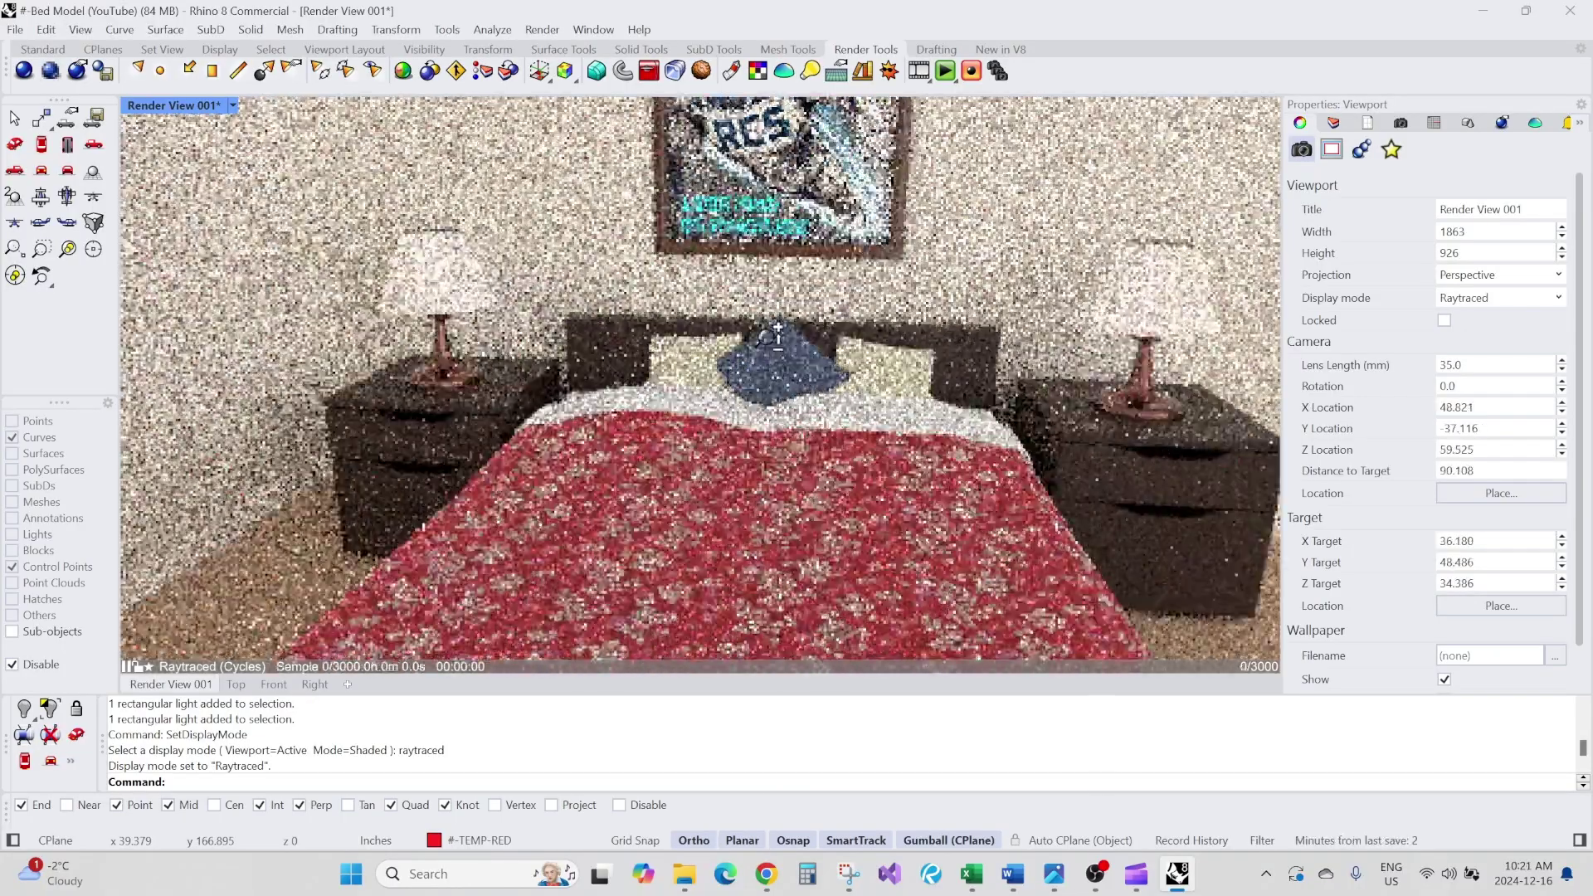
{"action": "right_click_drag", "start_coordinate": [745, 422], "coordinate": [718, 419], "text": "shift"}
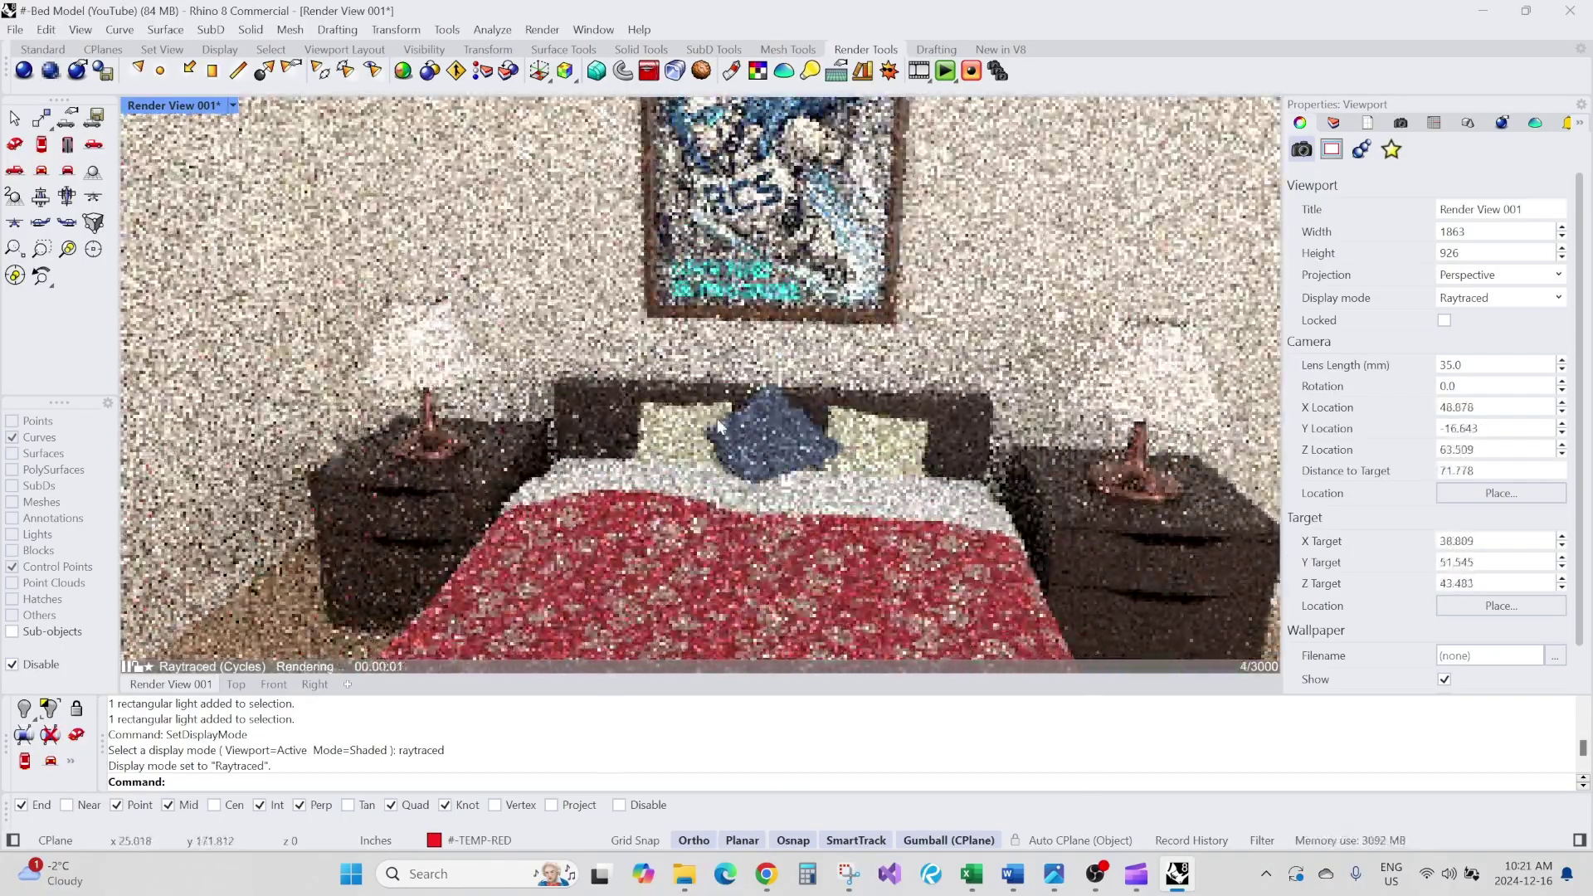